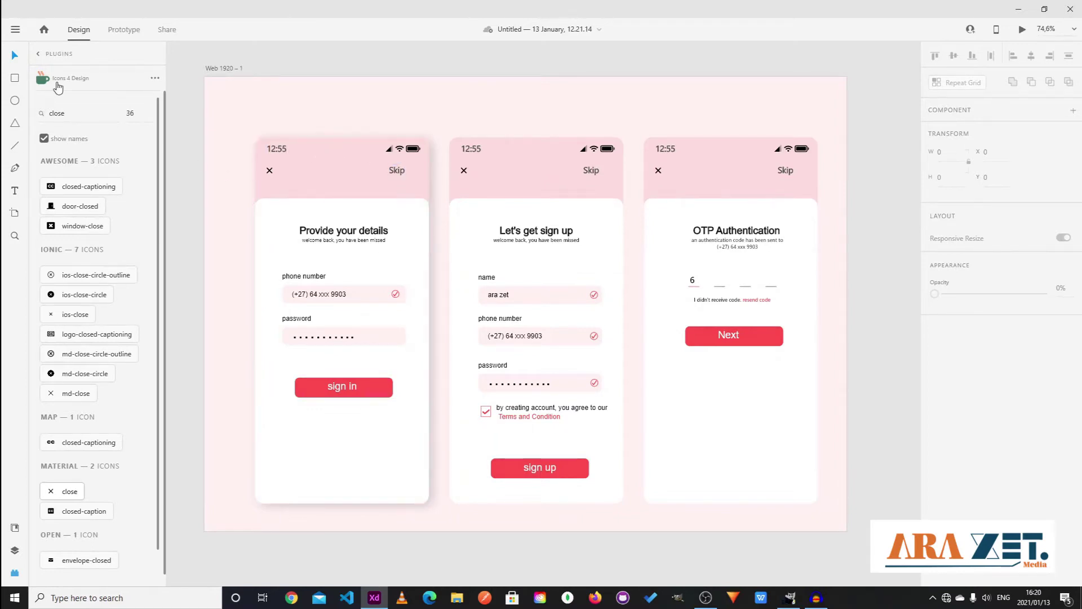
- Clear the icon search term and fill the iPhone 6, 7, 8 Plus artboard with the light pink swatch #FFF1F1
double_click(71, 116)
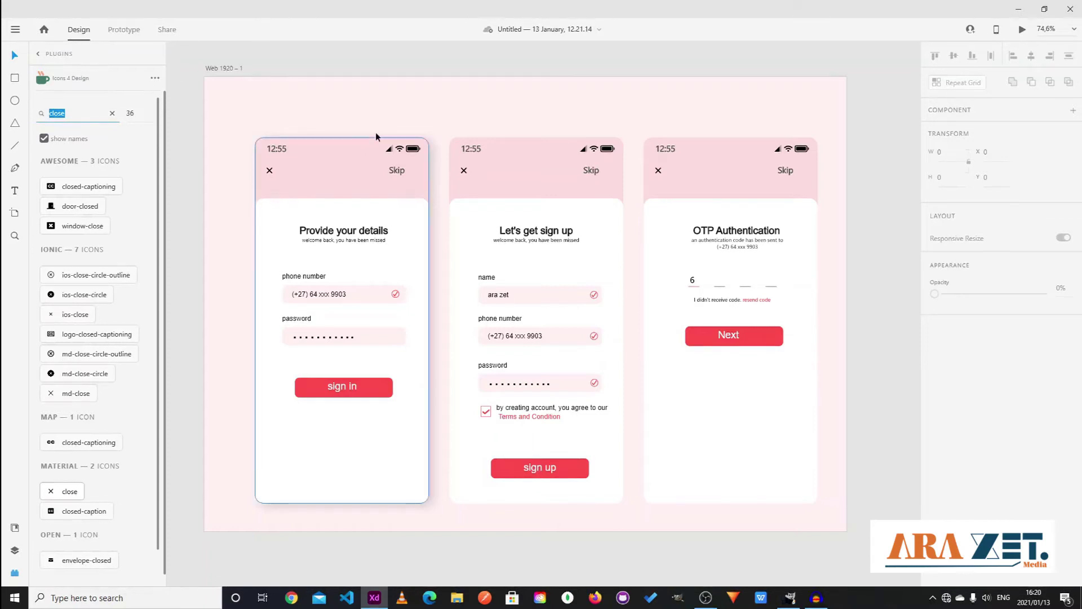
scroll(462, 133, down, 2)
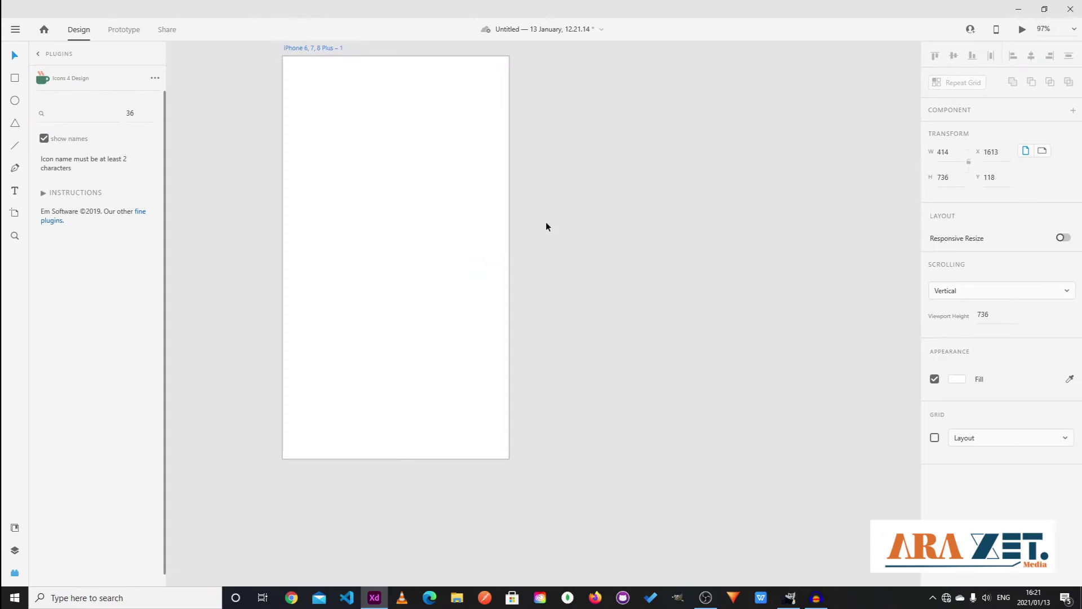
drag(547, 223, 625, 320)
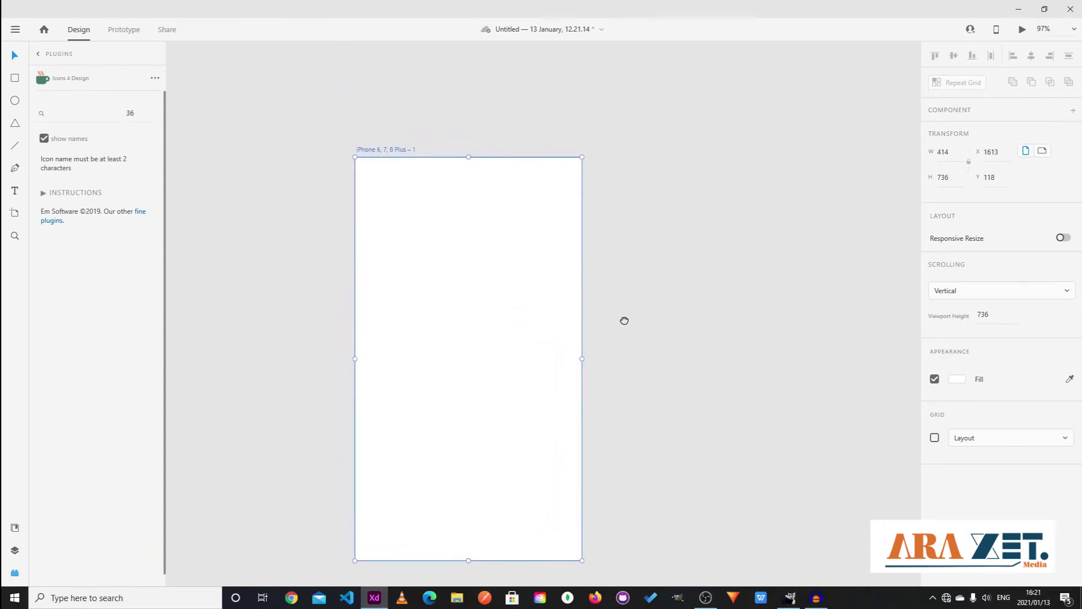
click(957, 378)
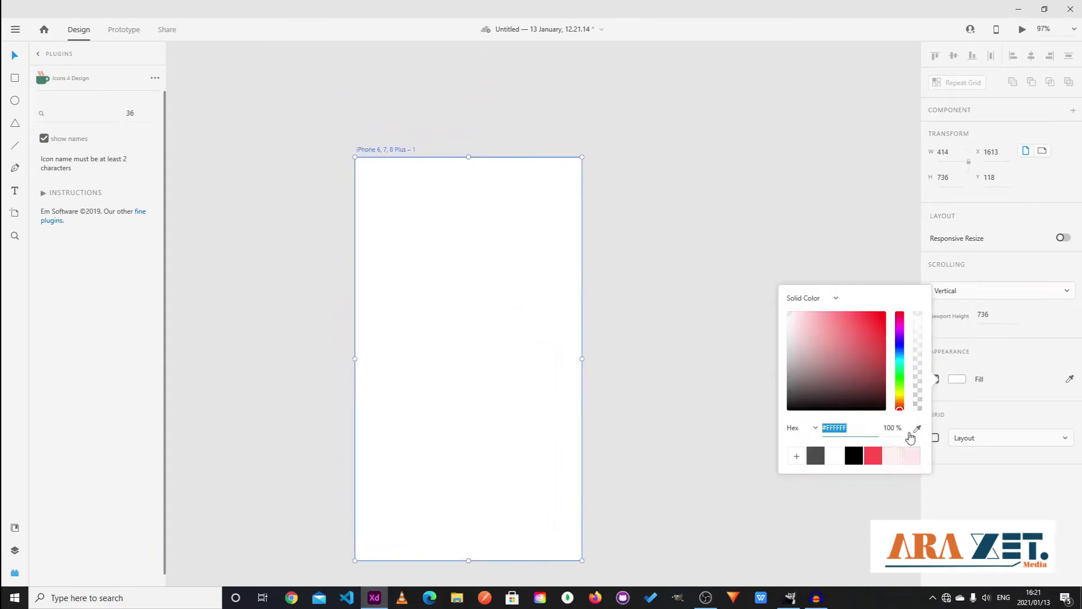
click(893, 457)
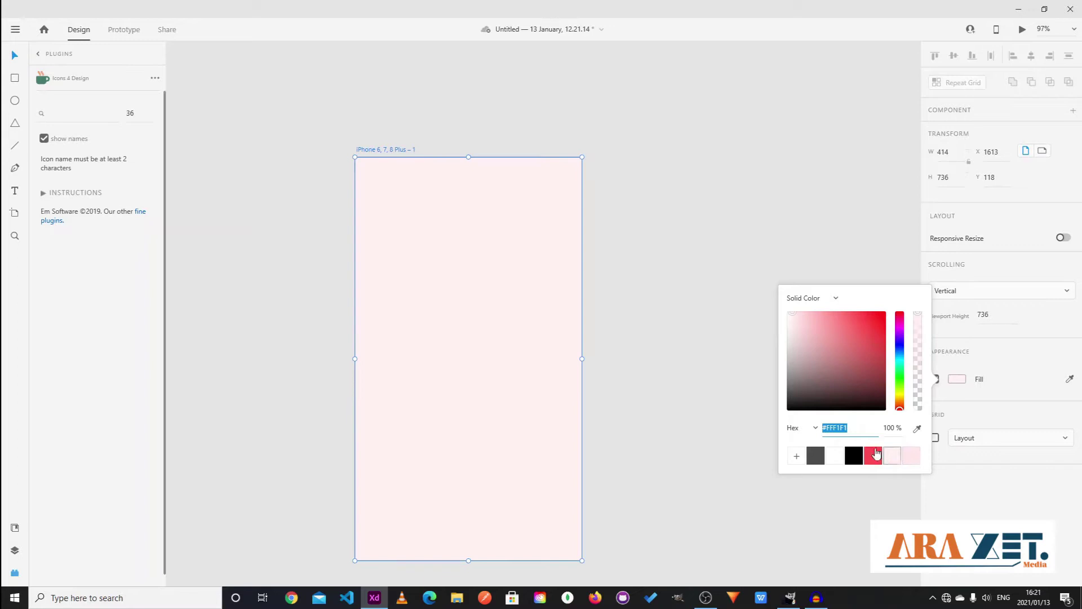
click(733, 262)
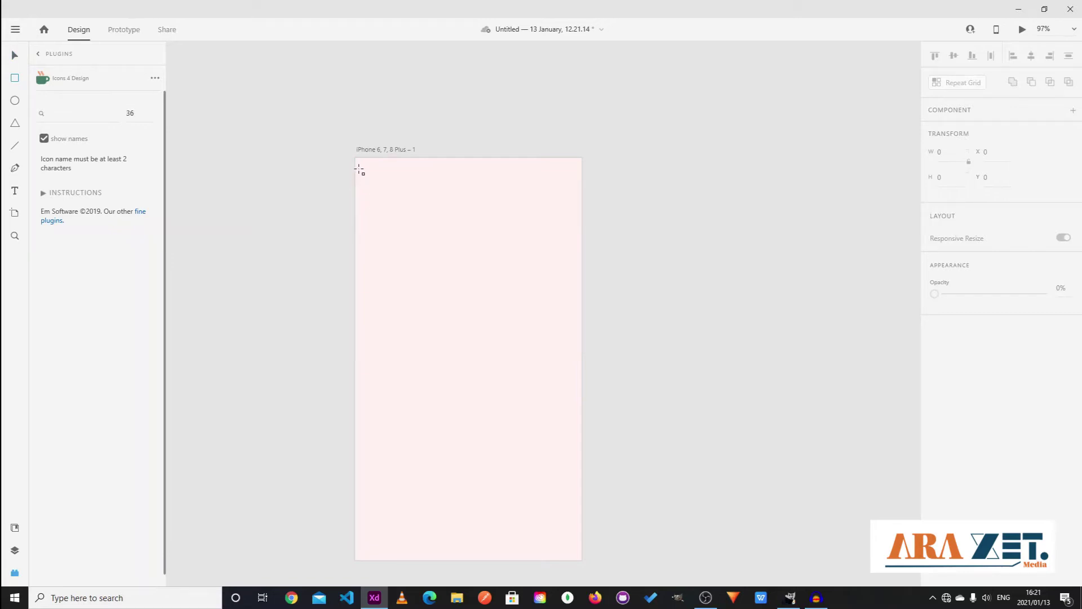
- Draw a rectangle about 402 × 723 from the artboard's upper-left corner, with a corner radius of 24 and no border
mouse_move(356, 159)
mouse_down()
mouse_move(420, 381)
mouse_move(492, 524)
mouse_move(541, 563)
mouse_move(574, 571)
mouse_move(577, 554)
mouse_up()
click(977, 408)
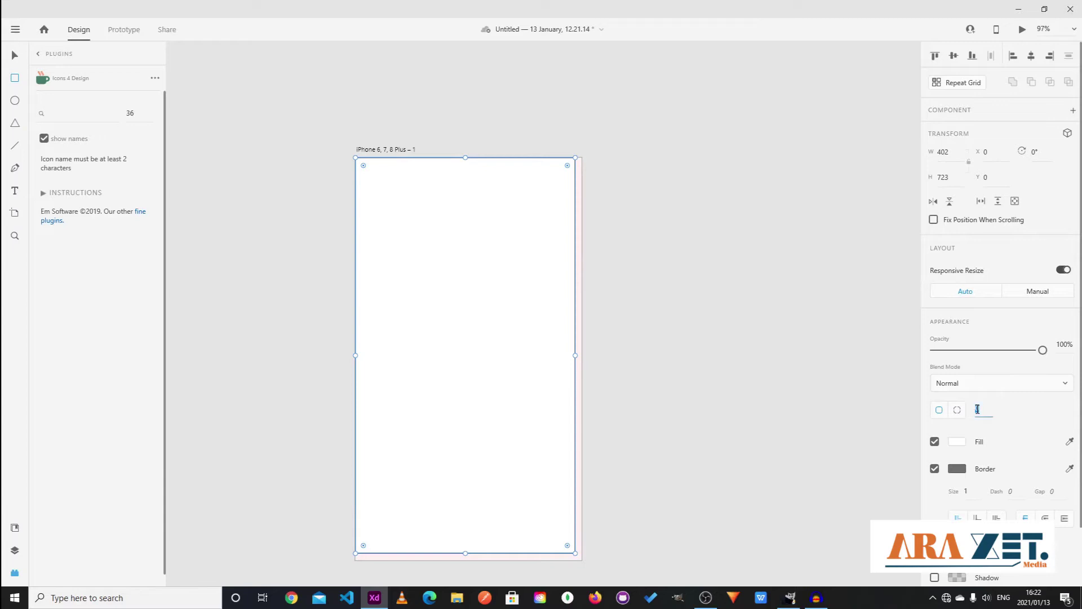
text(24)
key(Return)
click(935, 468)
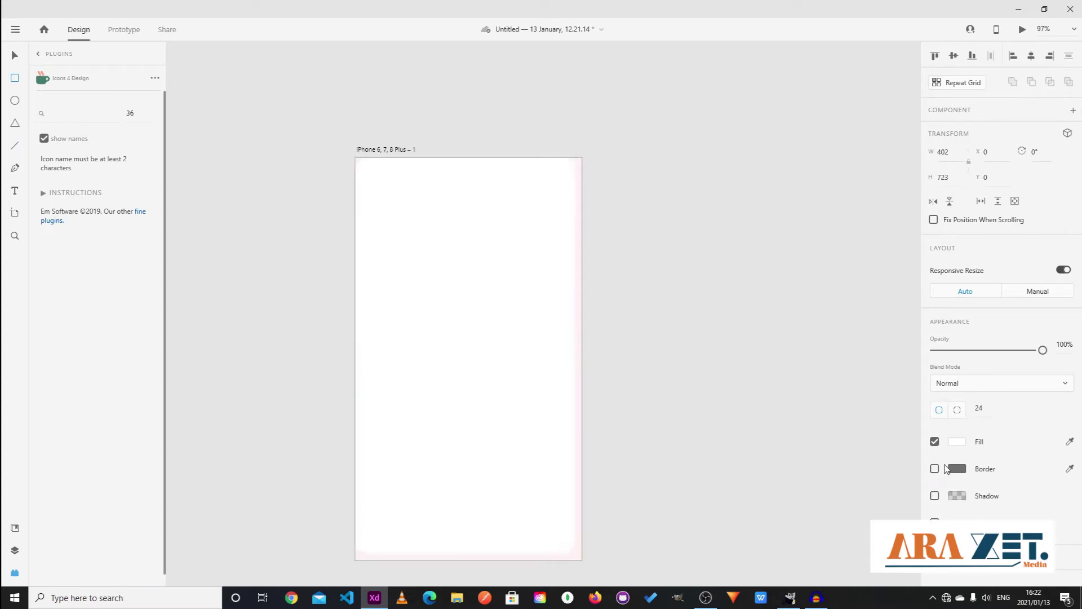
- Fill the rounded rectangle with the saved red swatch #FF4E4E
click(958, 444)
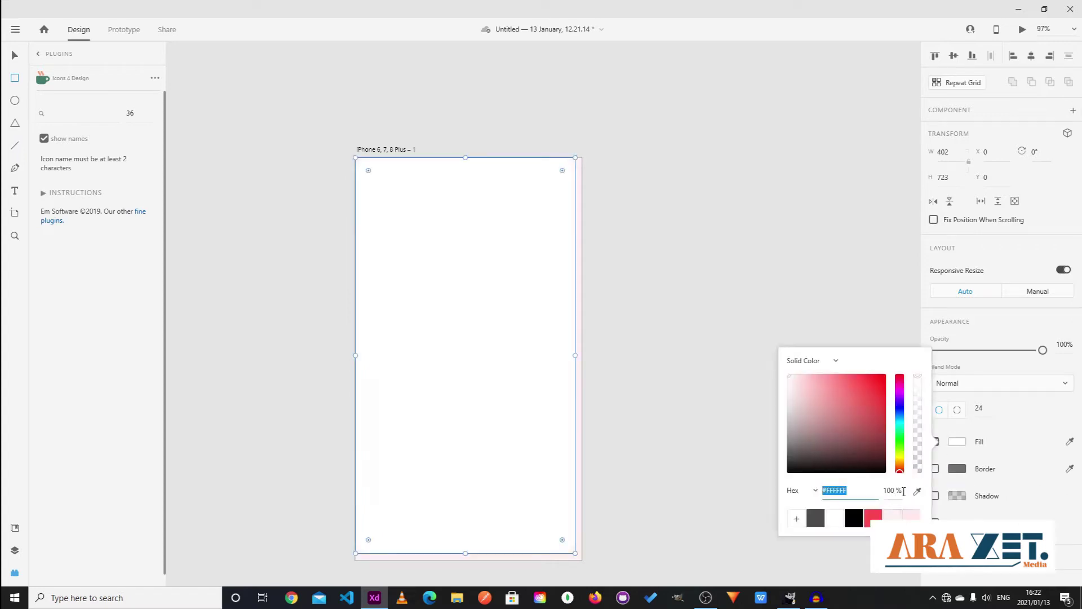
click(875, 517)
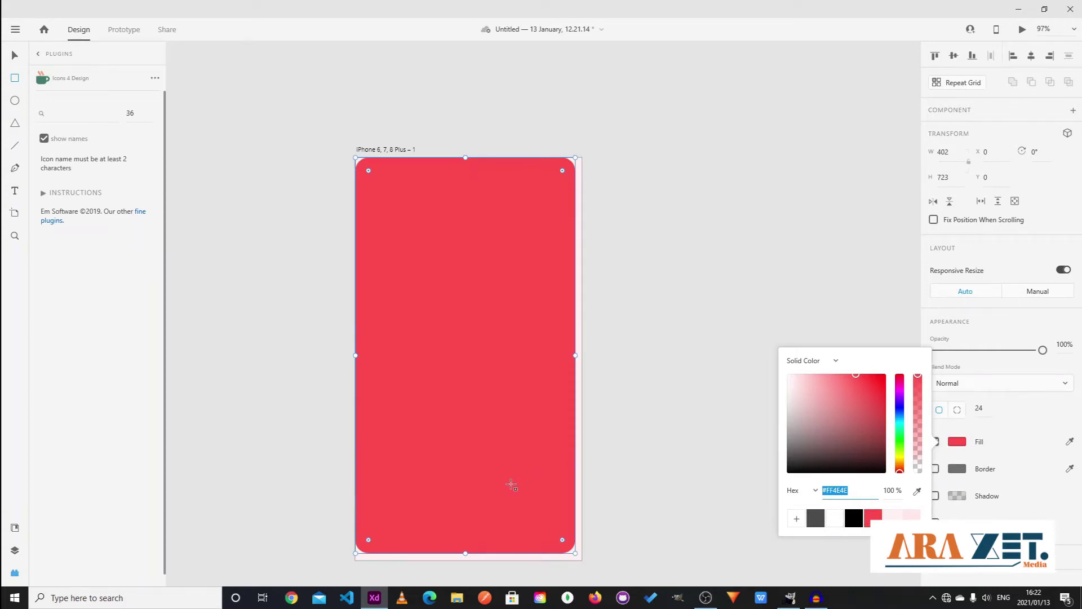
click(625, 384)
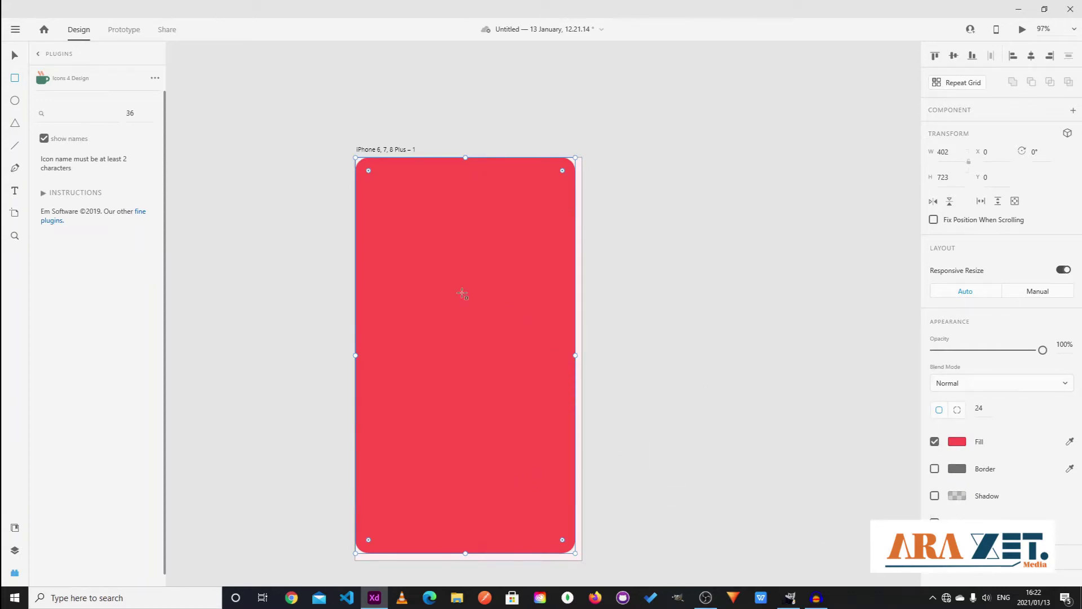
- Nudge the red rectangle down inside the artboard to Y 6
click(14, 54)
key(Down)
key(Down)
key(Down)
key(Down)
key(Down)
key(Down)
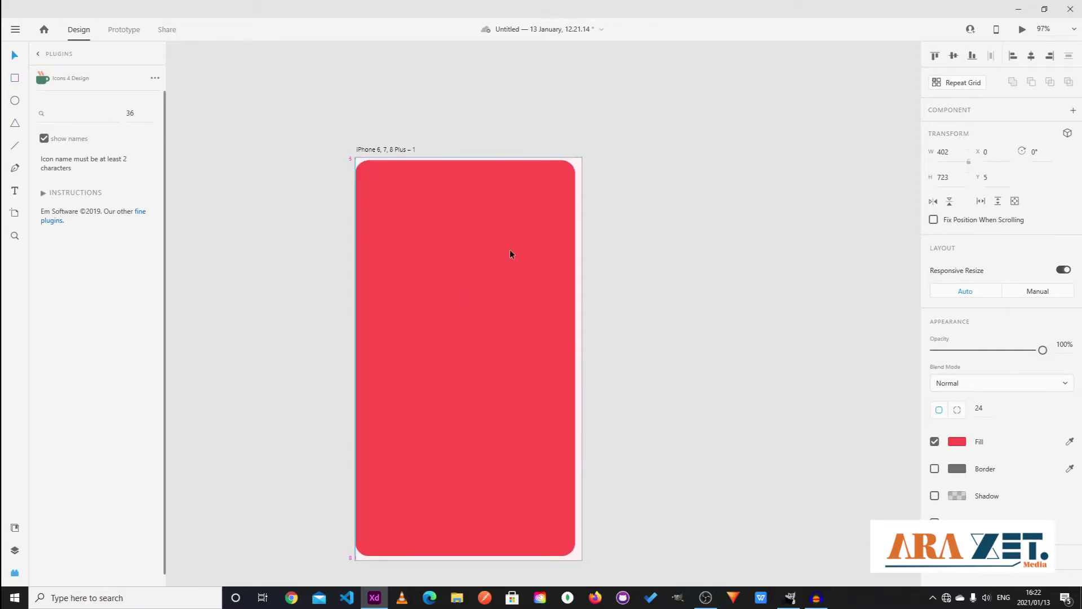
key(0)
key(0)
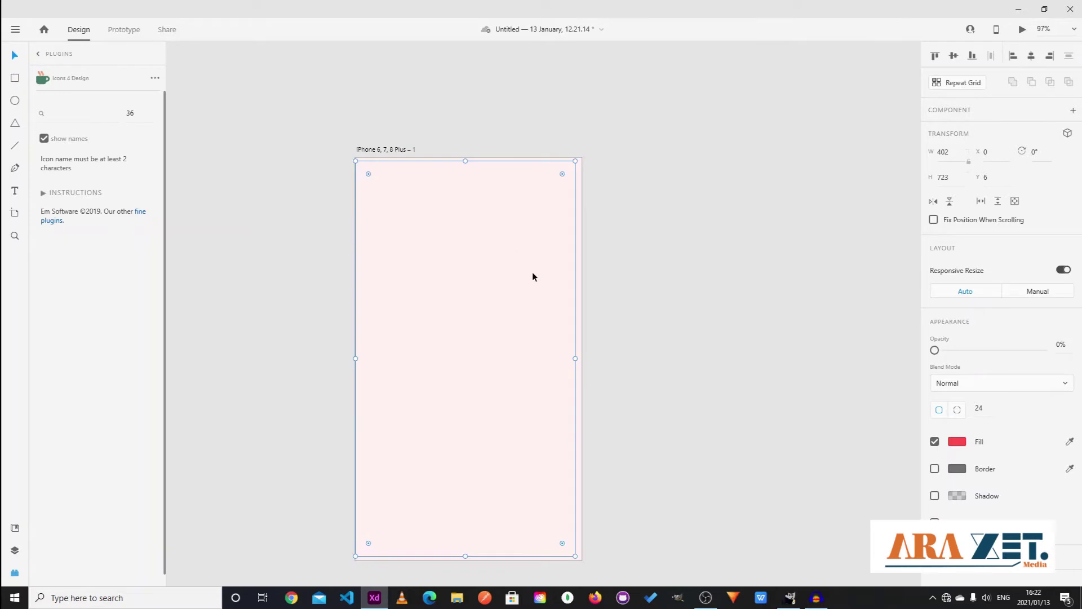
key(0)
- Nudge the red rectangle horizontally to X 6 so it sits centred in the artboard, and deselect it
key(Right)
key(Right)
key(Right)
key(Right)
key(Right)
key(Right)
key(Right)
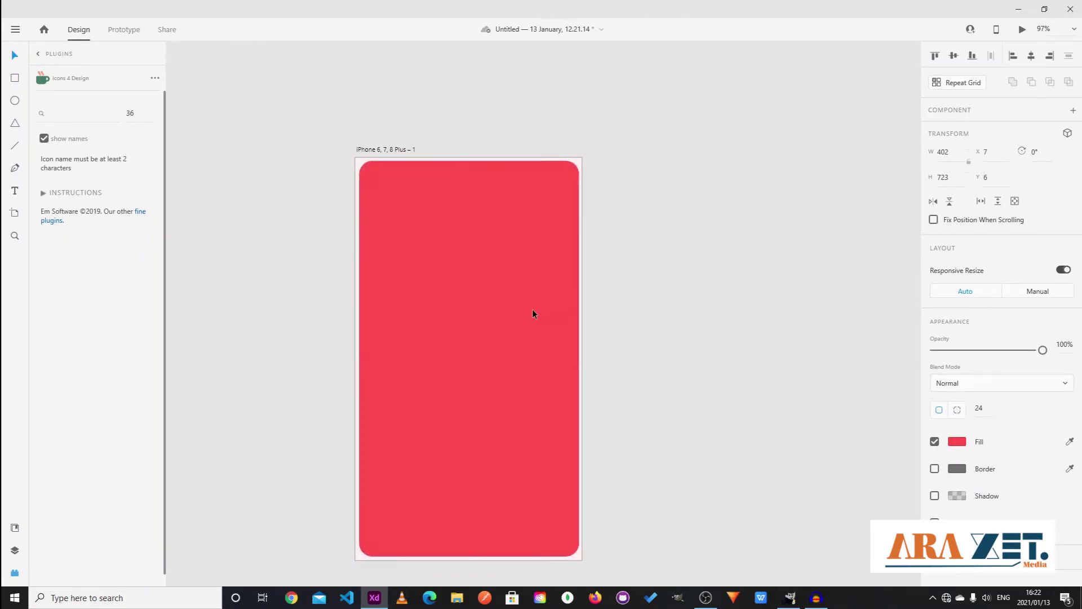
key(Left)
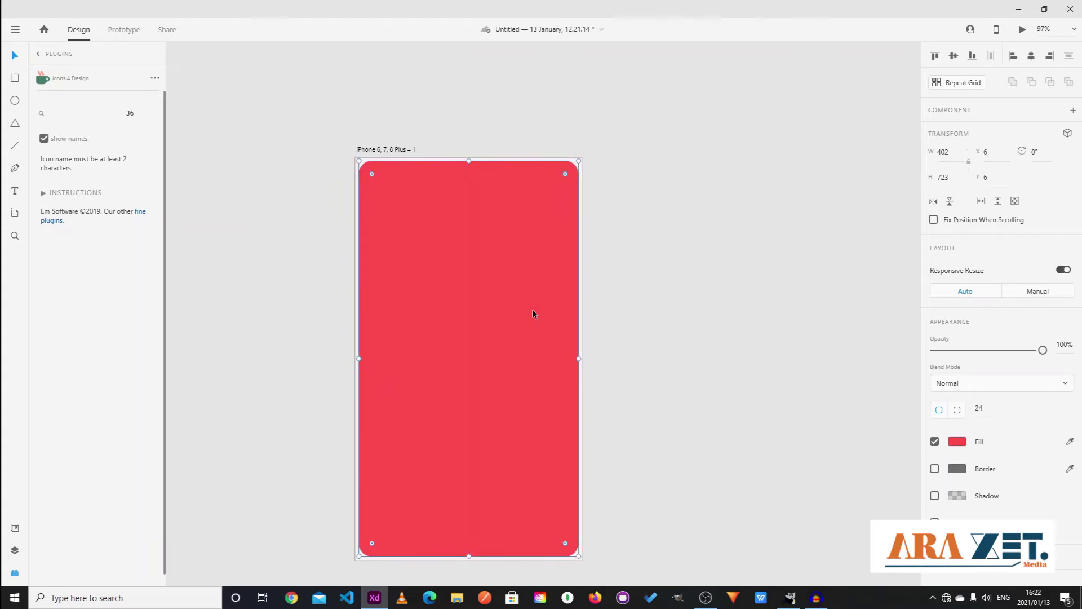
click(719, 264)
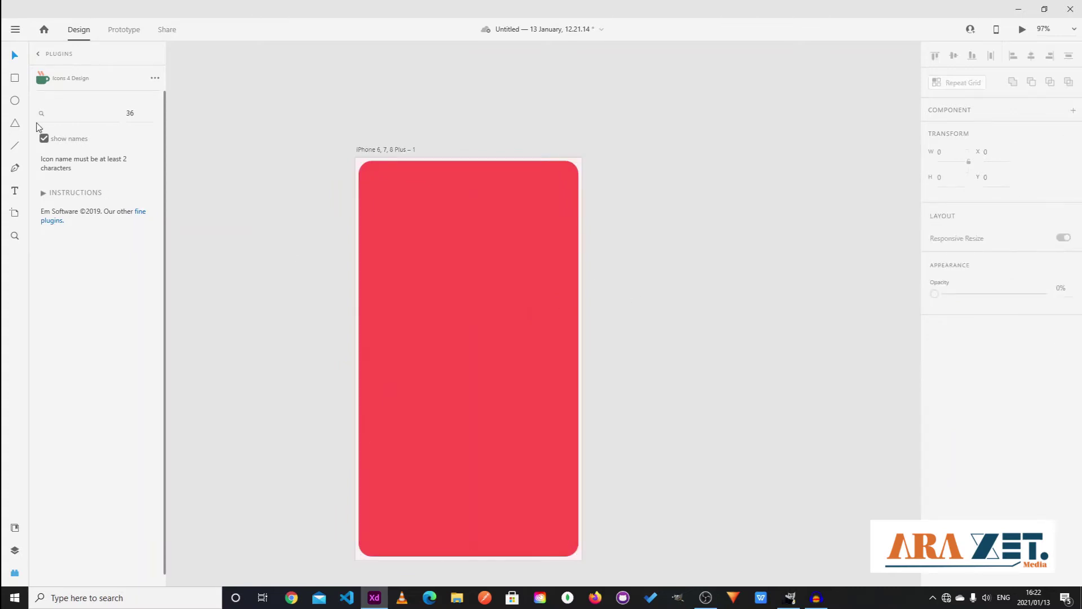
- Unlock the red background rectangle and lock it again
click(425, 238)
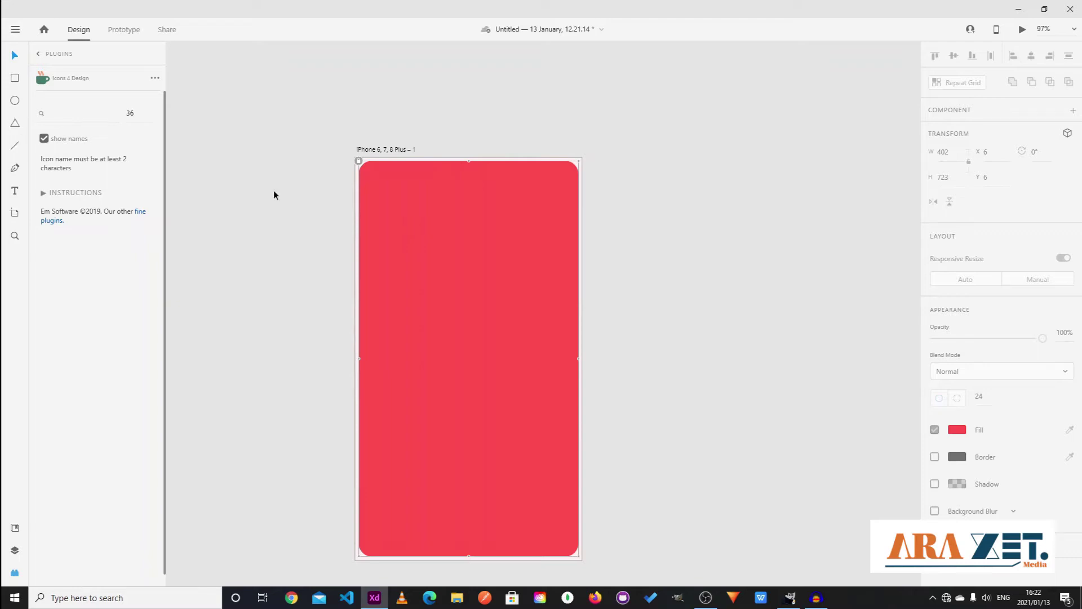
right_click(422, 228)
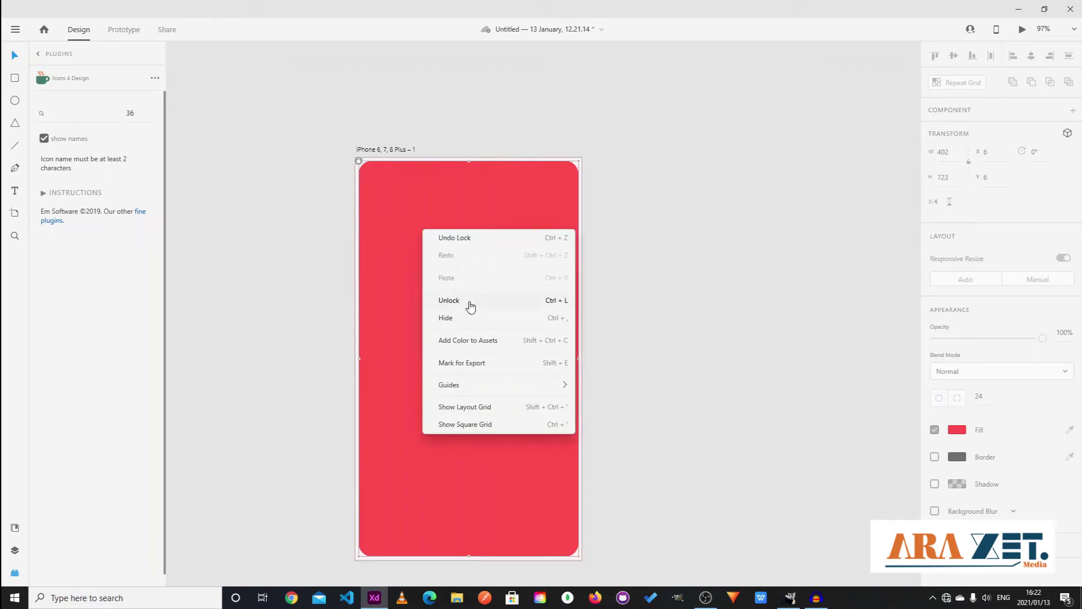
click(471, 306)
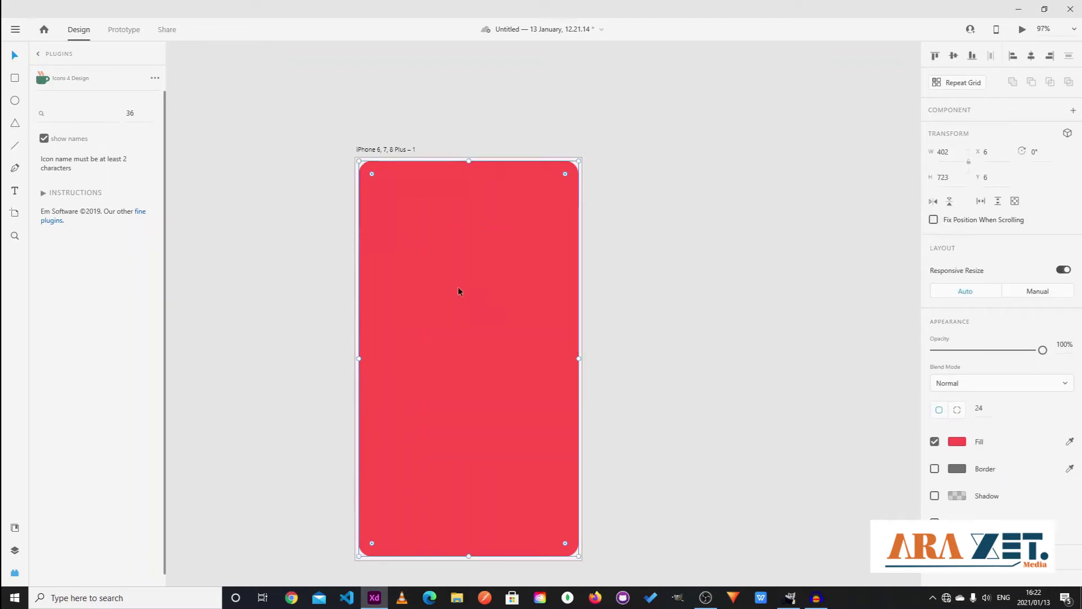
right_click(458, 287)
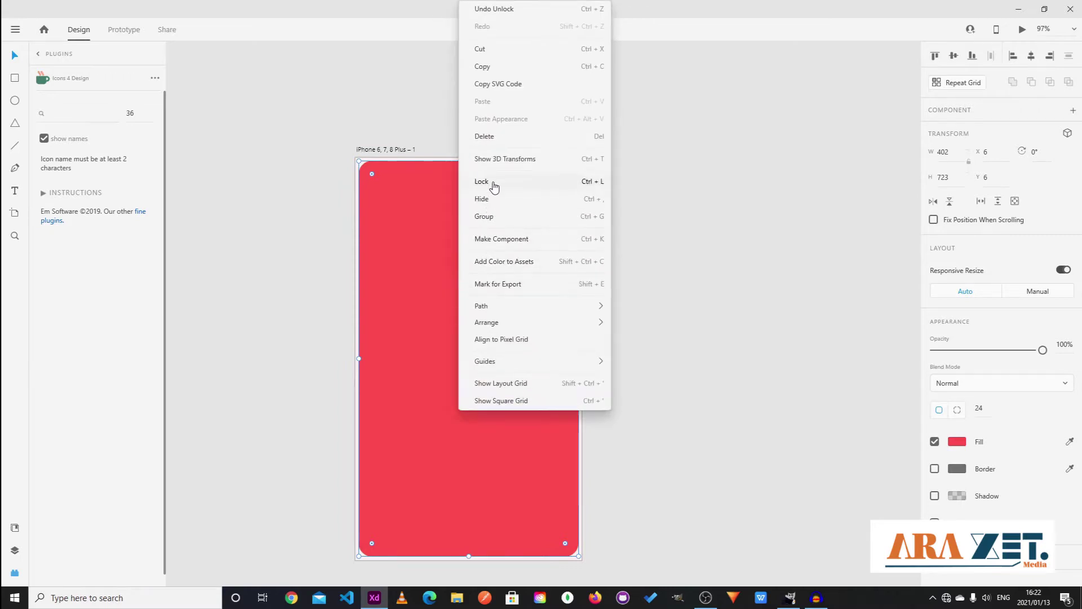
click(494, 186)
key(Escape)
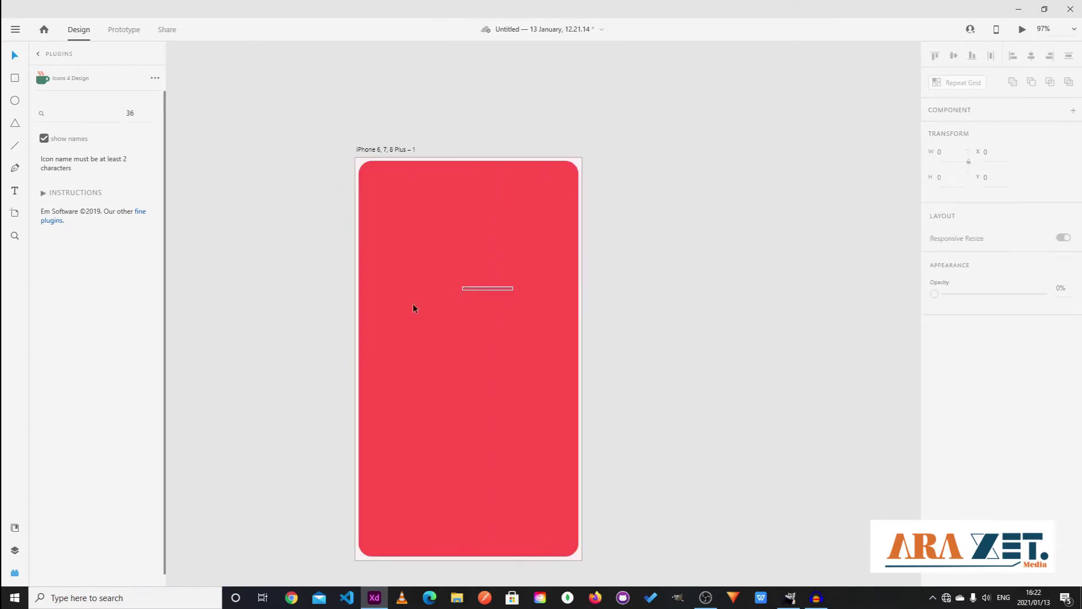
click(496, 306)
click(684, 220)
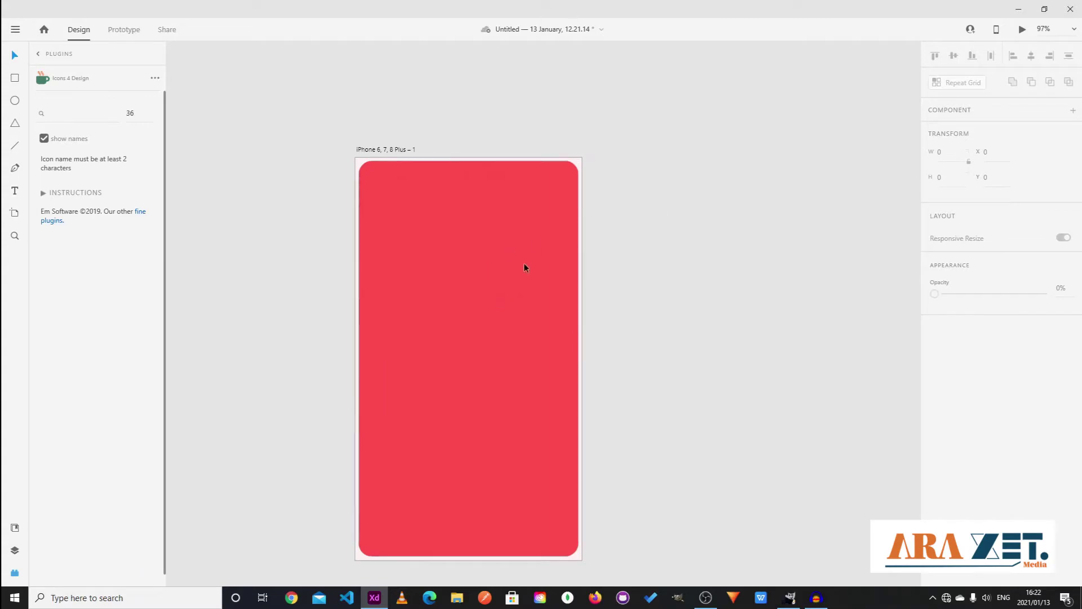
- Draw a rectangle about 402 × 498 over the lower part of the red background, with a corner radius of 24
click(15, 78)
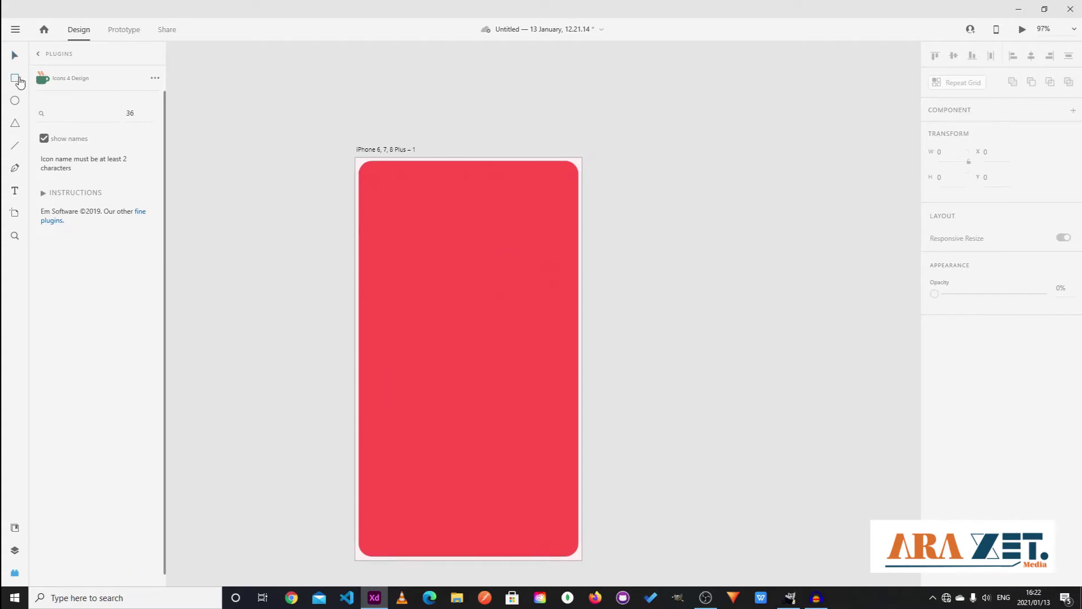
mouse_move(358, 279)
mouse_down()
mouse_move(384, 406)
mouse_move(447, 519)
mouse_move(484, 553)
mouse_move(580, 554)
mouse_up()
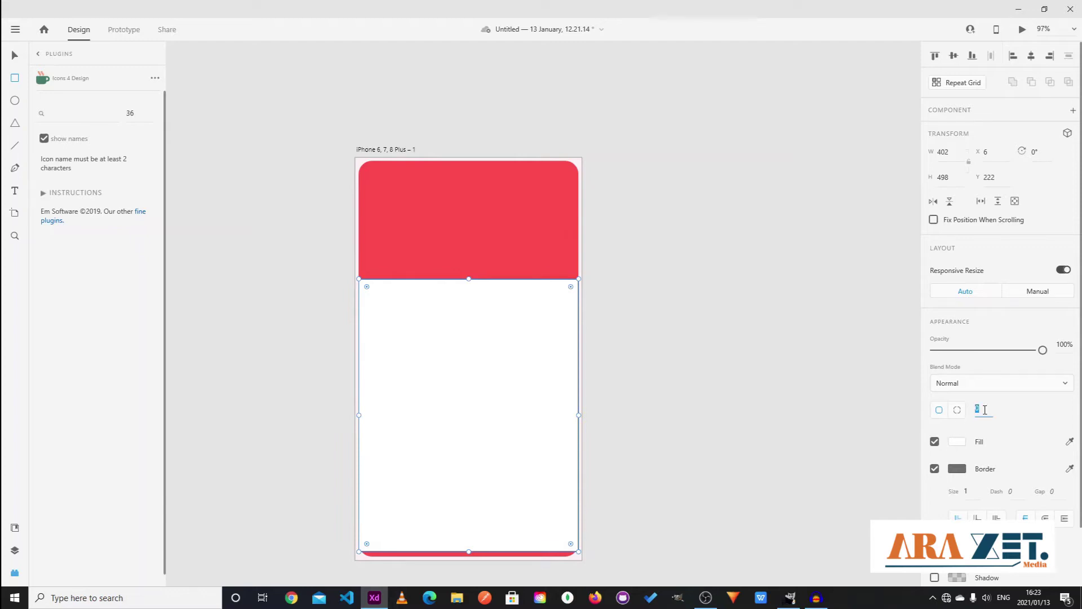
key(Return)
- Fill the lower card with the pale pink swatch #FFEAEA and extend its upper edge to a height of about 538
click(957, 442)
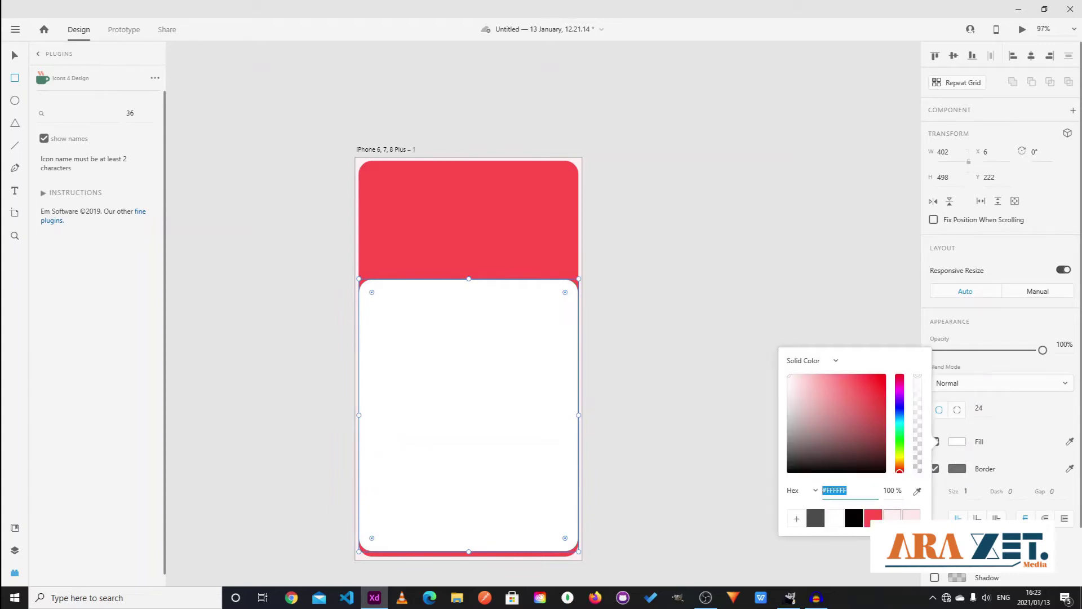
click(910, 517)
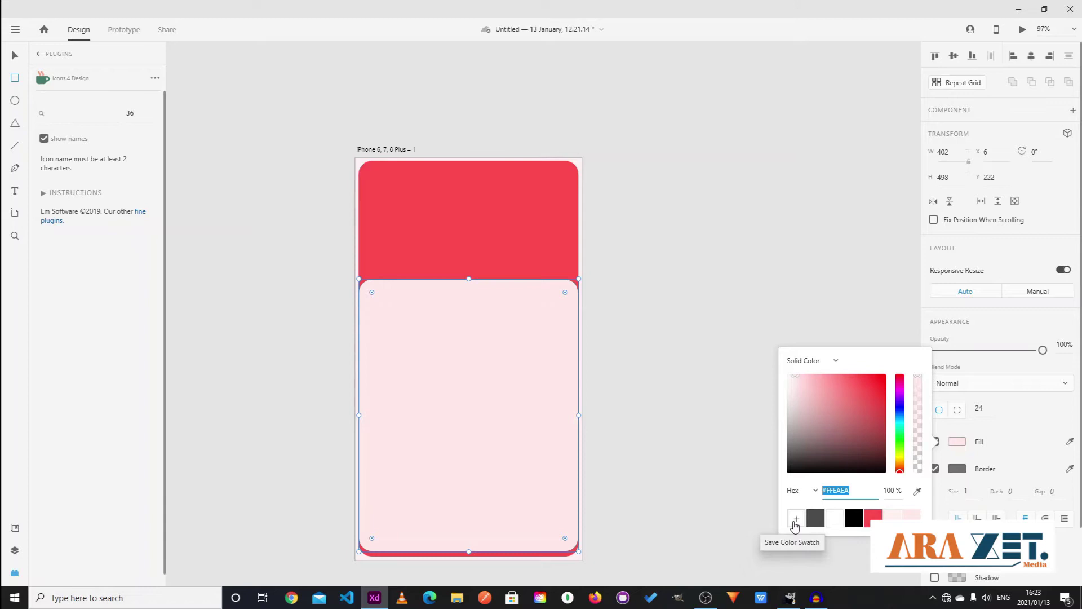
drag(468, 279, 474, 257)
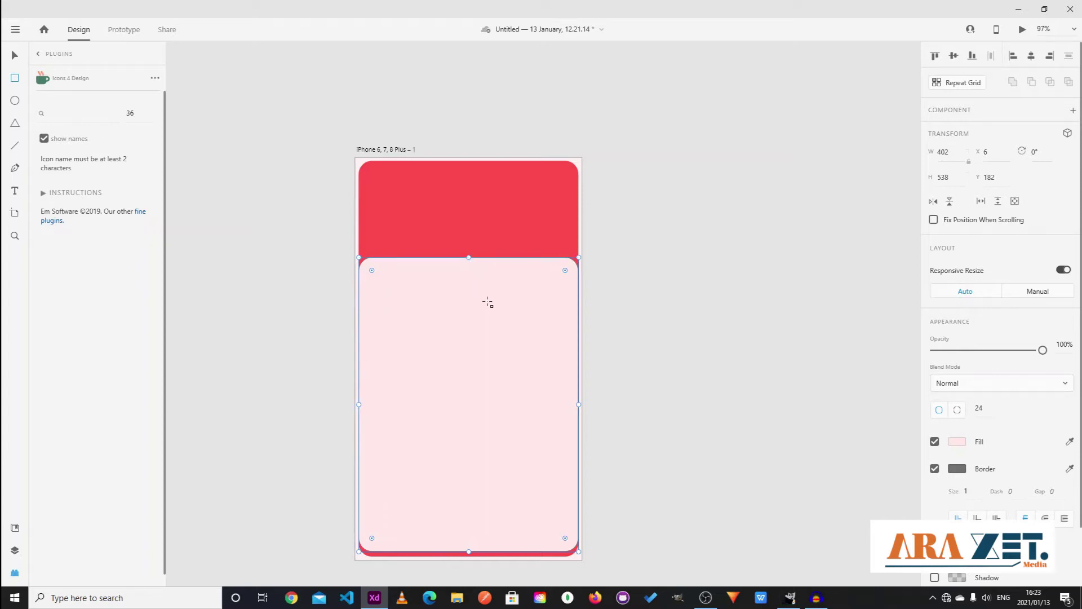
- Set the lower card's fill to white #FFFFFF and remove its border
click(958, 443)
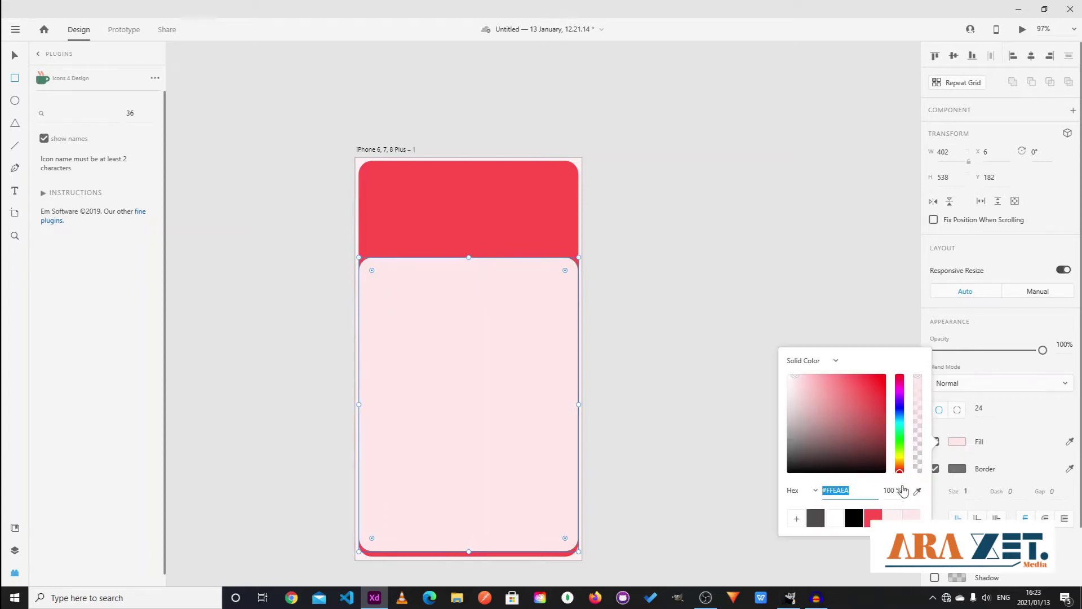
click(835, 519)
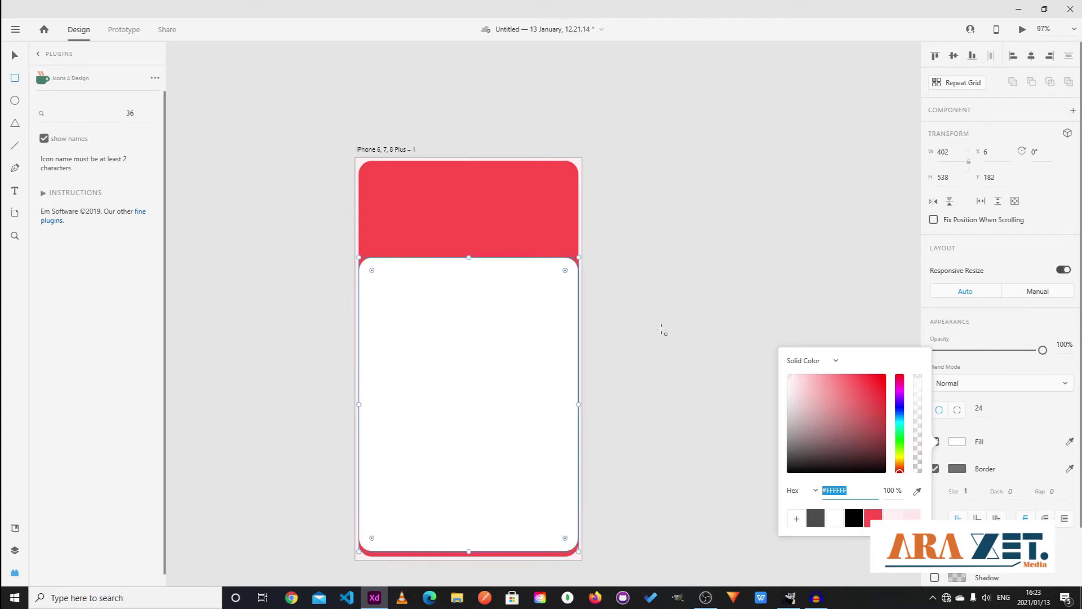
click(818, 353)
click(935, 468)
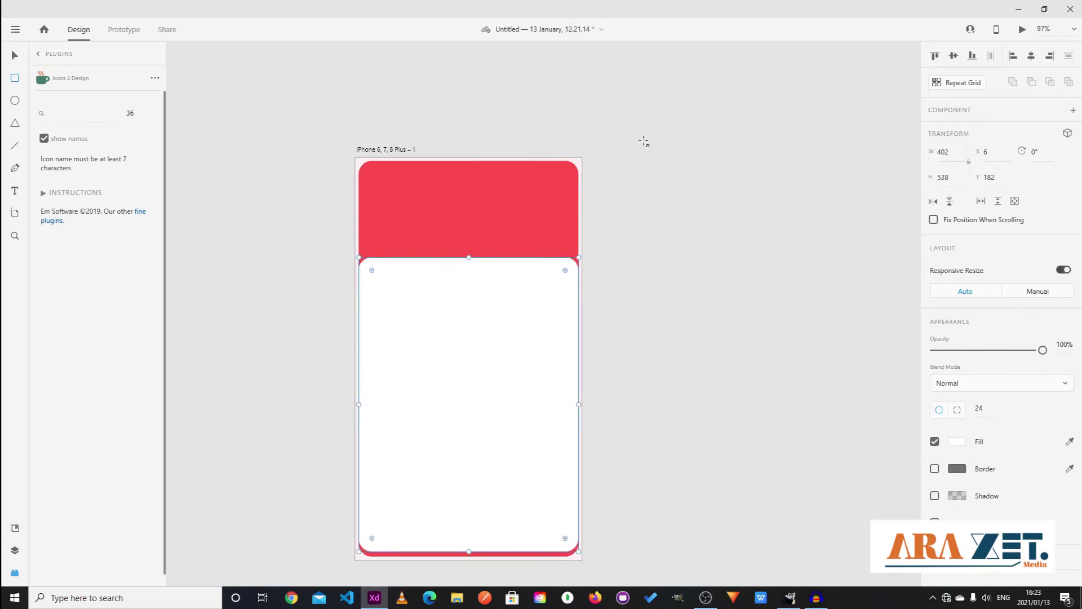
- Unlock the red background rectangle and change its fill to the pale pink swatch #FFEAEA
click(14, 54)
click(443, 206)
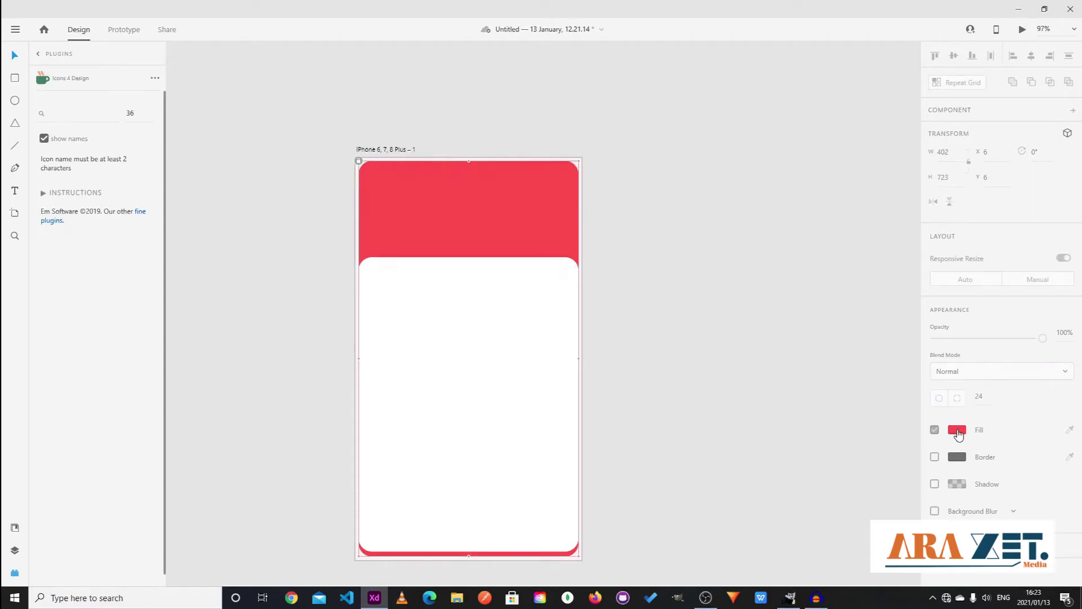
key(ctrl+l)
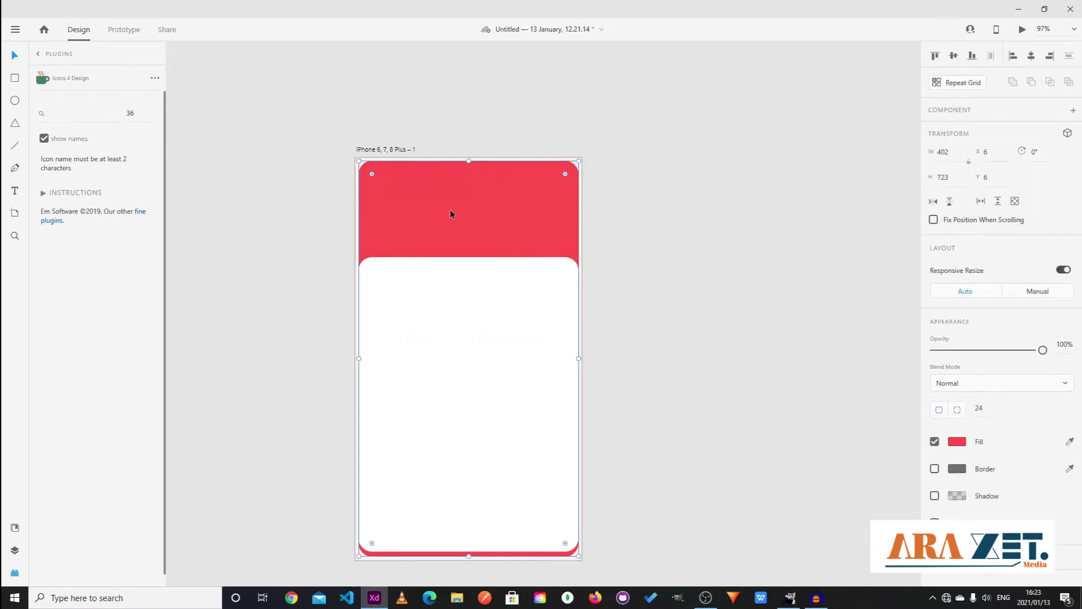
click(956, 441)
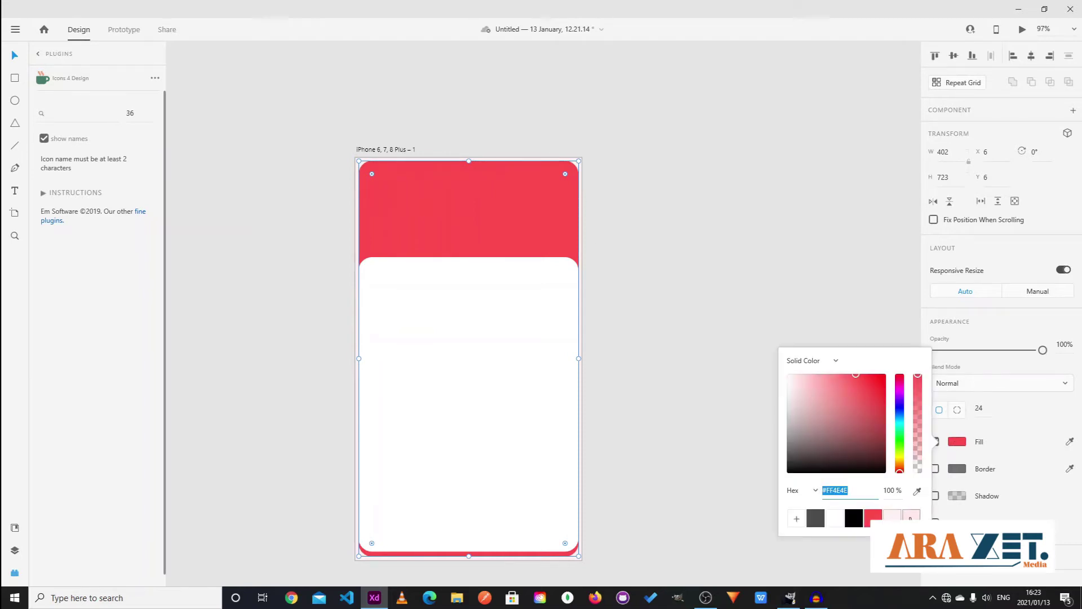
click(910, 517)
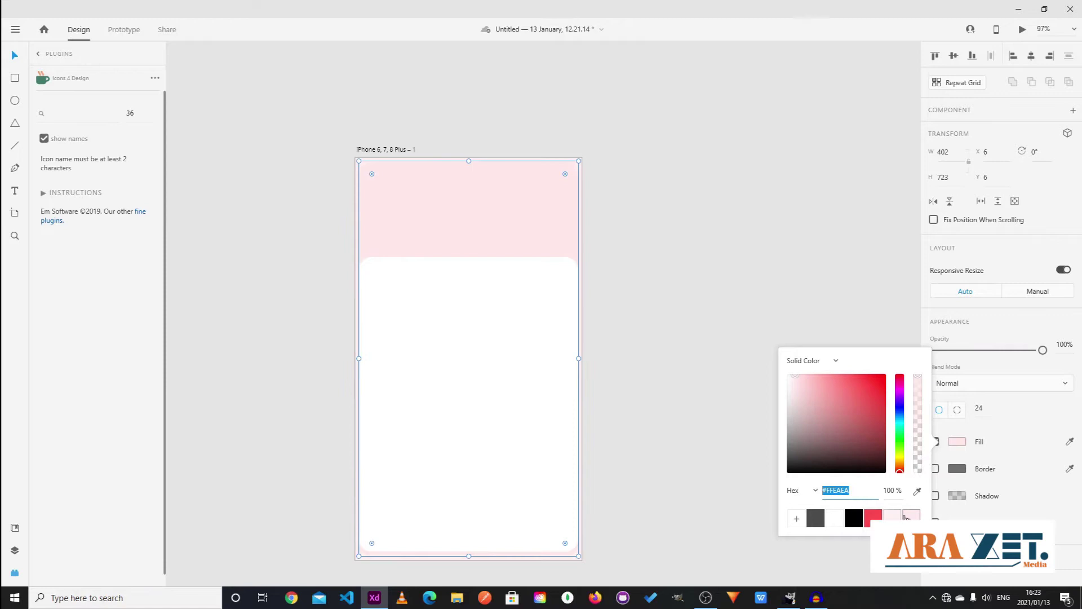
click(647, 220)
click(486, 224)
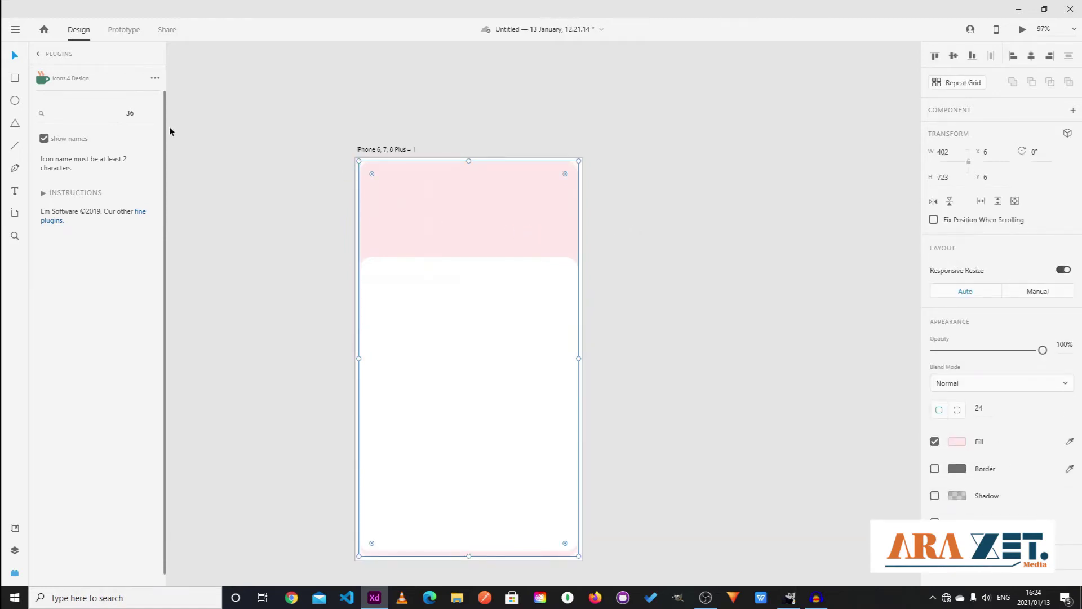
- Add the clock text "16:24" in Segoe UI Semibold 20 at the upper left of the pink header
click(15, 192)
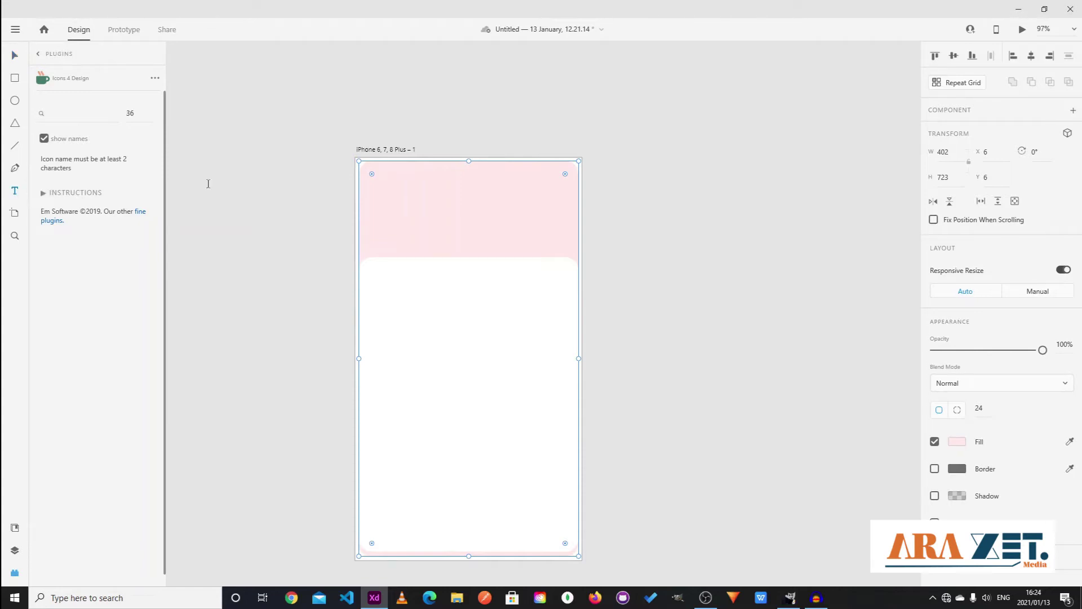
click(373, 167)
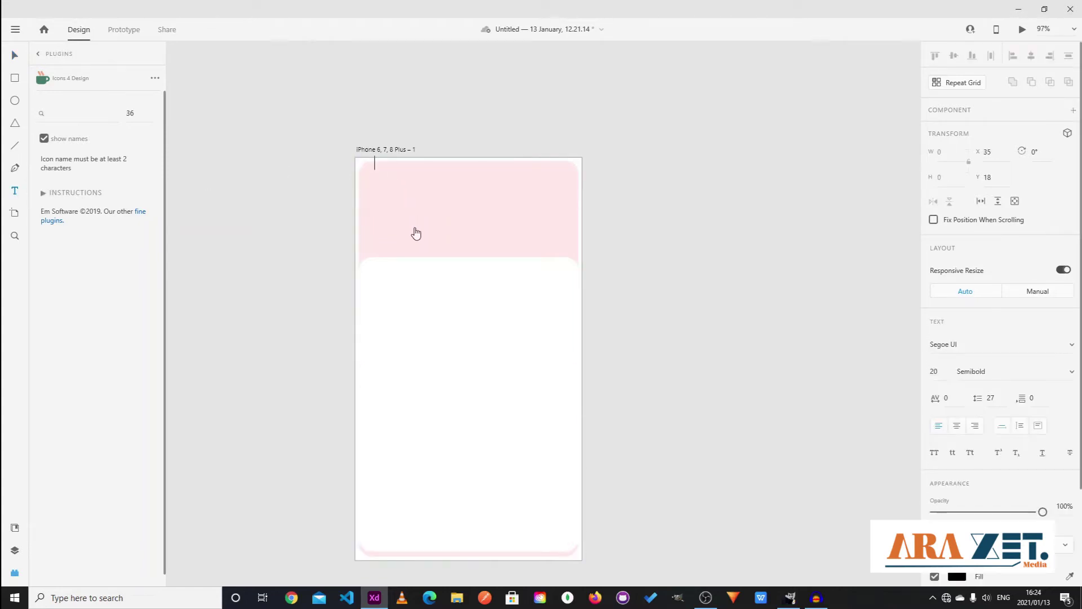
text(16:24)
key(Escape)
- Nudge the clock text into place inside the pink header, at about X 29, Y 7
key(Down)
key(Down)
key(Down)
key(Down)
key(Down)
key(Down)
key(Down)
key(Down)
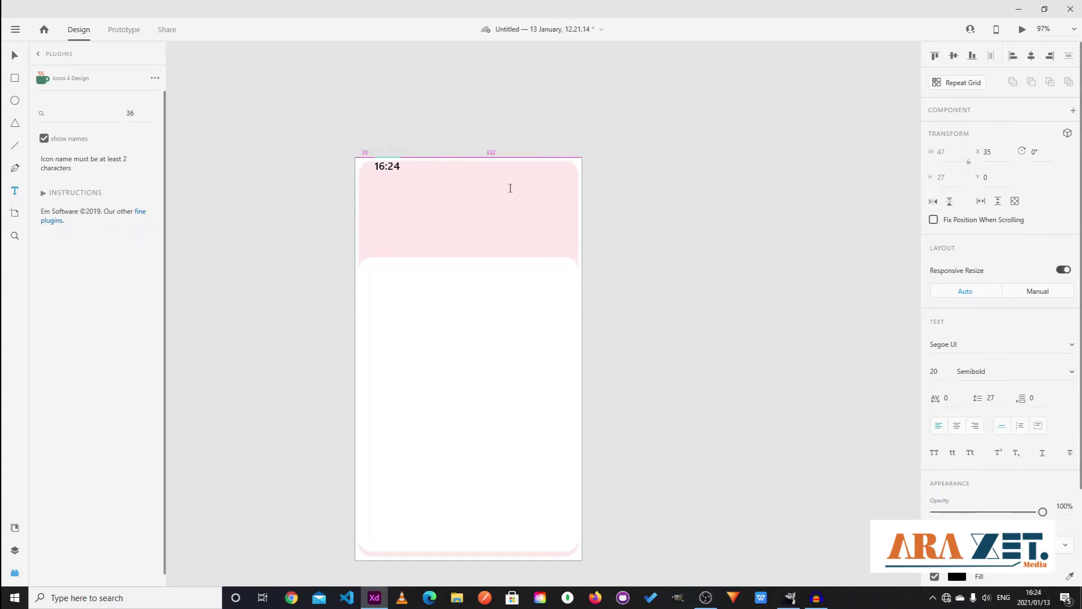
key(Left)
key(Left)
key(Left)
key(Left)
key(Left)
key(Left)
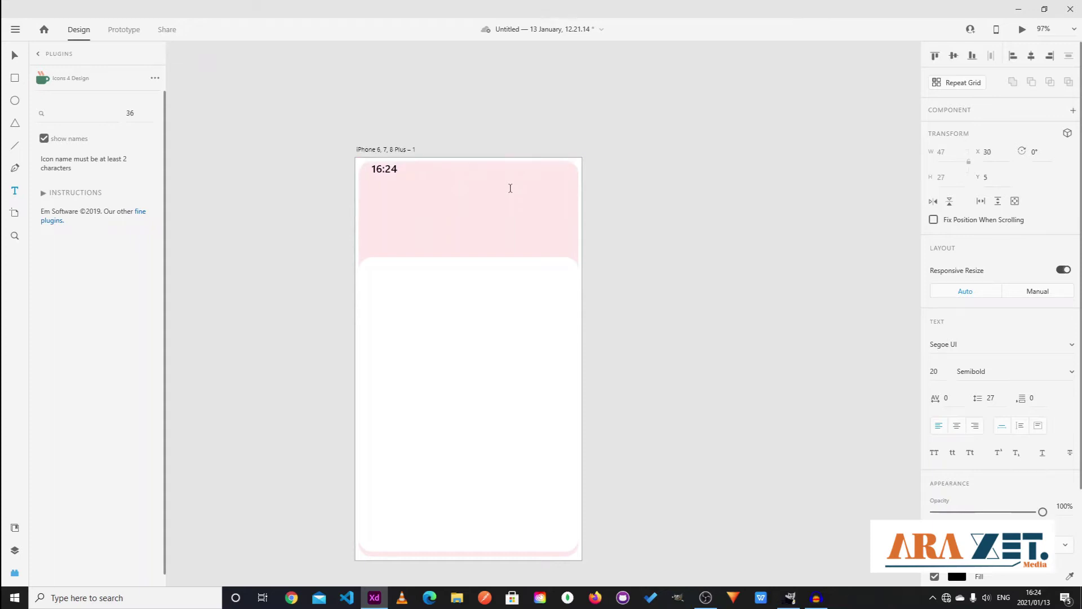
key(Down)
key(Down)
- Search the icon library for "net", insert the Material network-cell icon and move it to the right half of the status bar
click(64, 110)
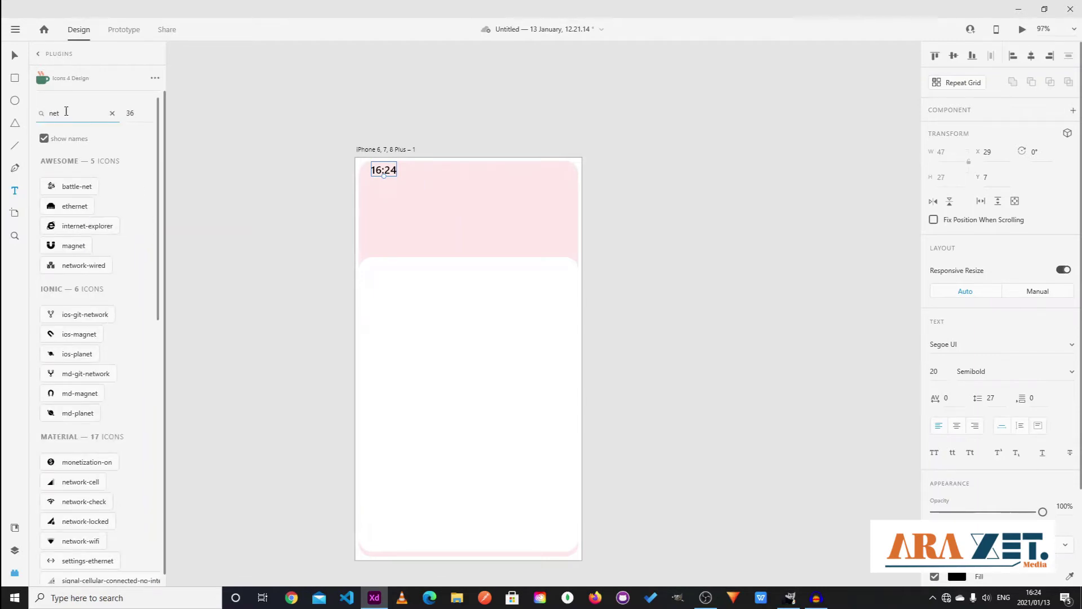
click(69, 484)
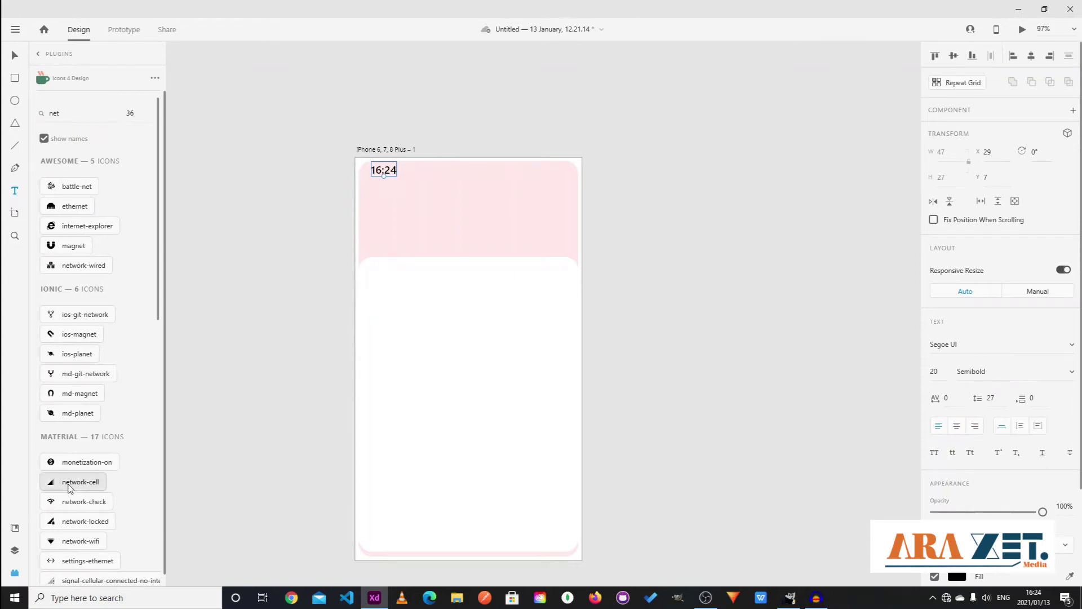
click(15, 55)
drag(365, 171, 515, 173)
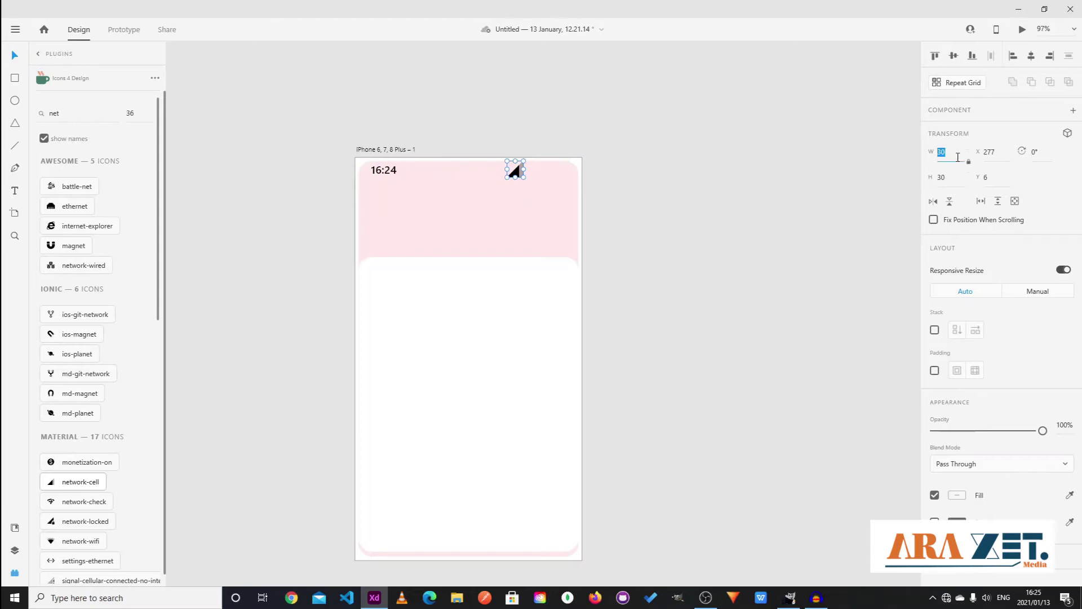
- Resize the network-cell icon to 22.5 × 22.5 and position it level with the clock, at about X 277, Y 12
key(Return)
drag(515, 170, 520, 173)
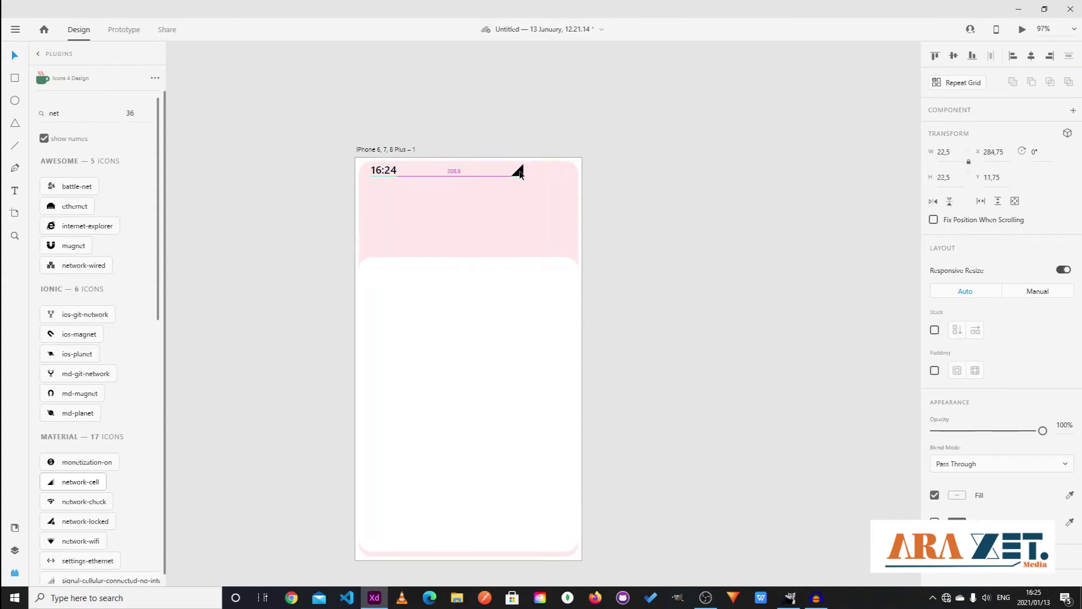
drag(519, 174, 515, 173)
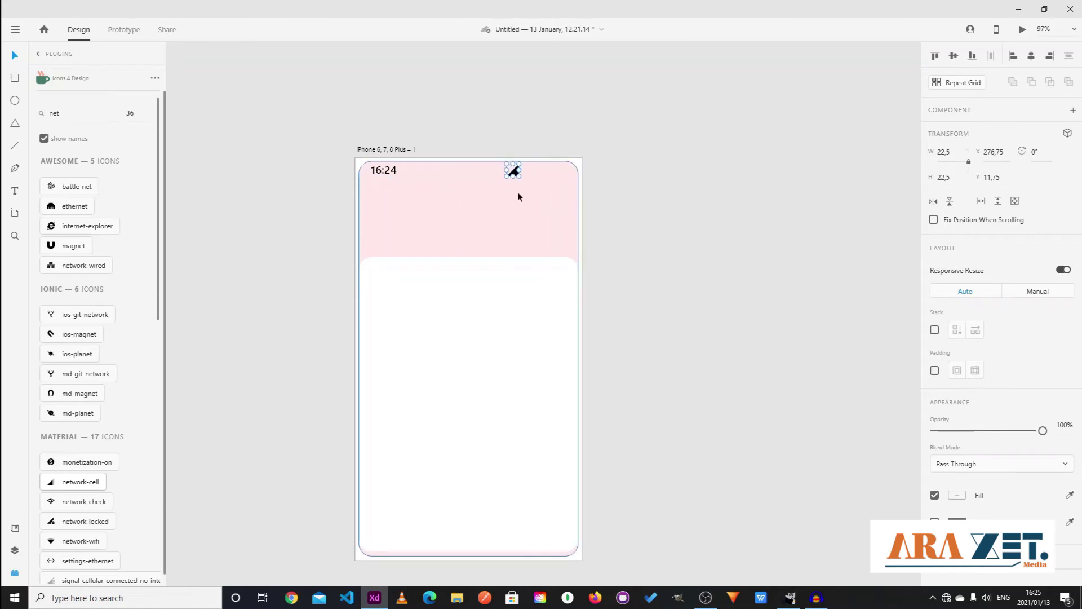
- Search the icon library for "wifi" and place the ios-wifi icon directly right of the signal icon, about 31.5 × 22.5
click(90, 119)
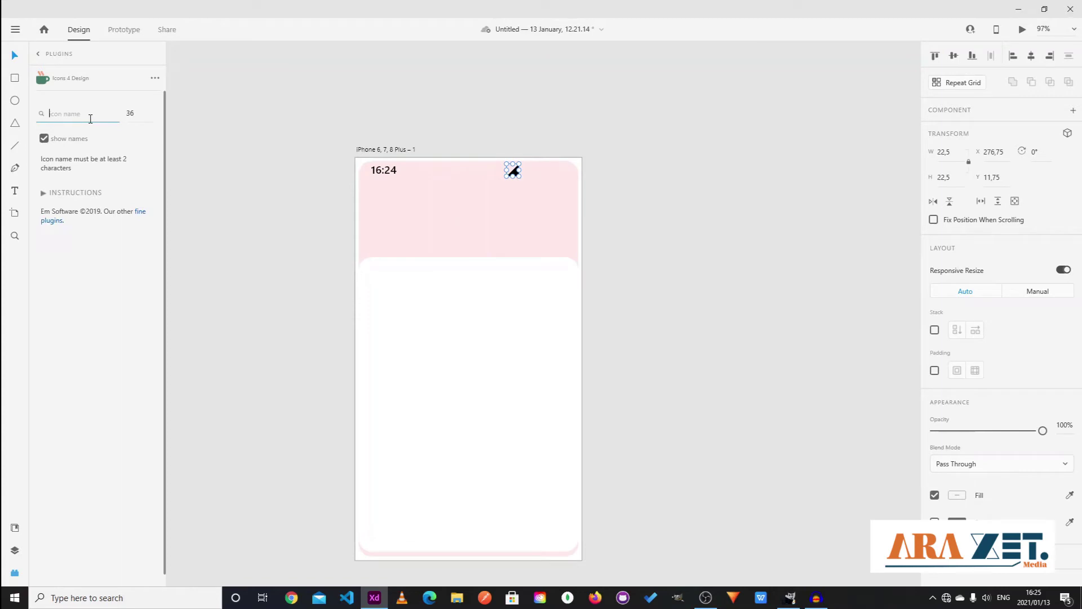
text(wifi)
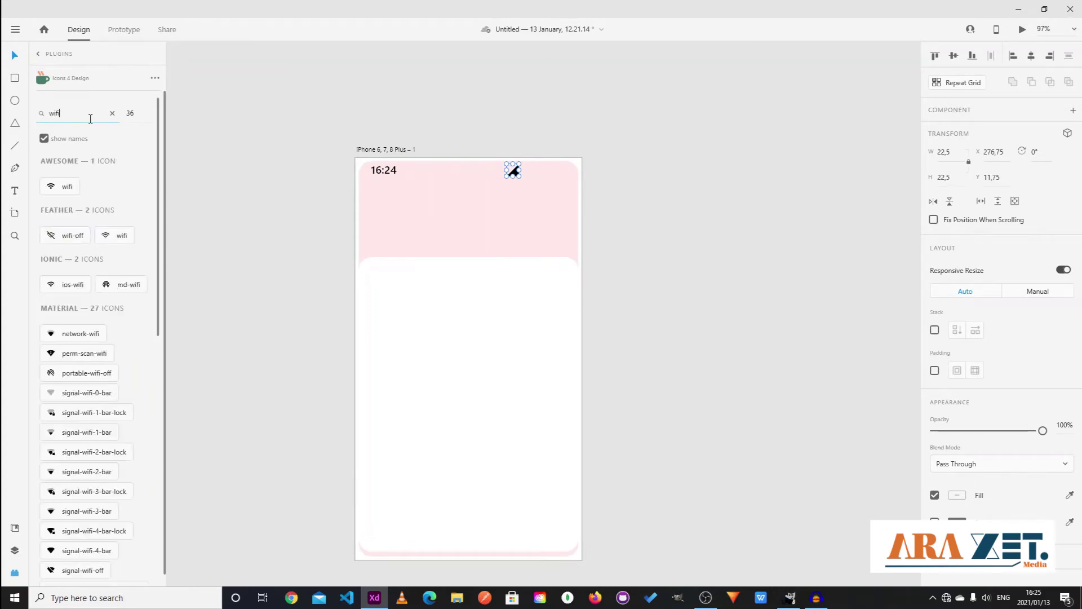
click(69, 284)
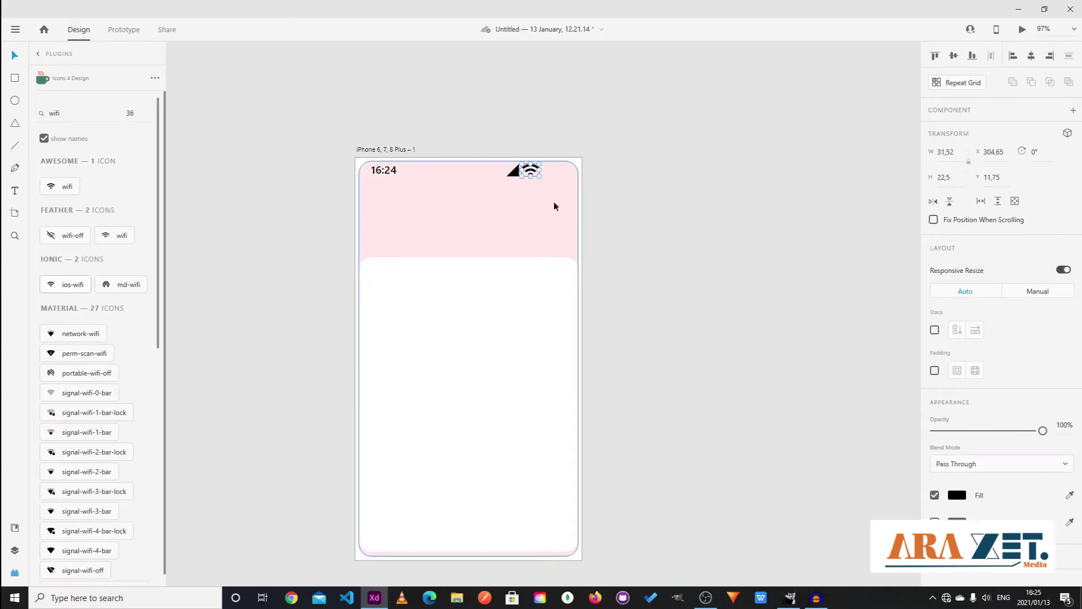
- Search the icon library for "batte" and place the ios-battery-charging icon right of the Wi-Fi icon in the status bar
double_click(79, 111)
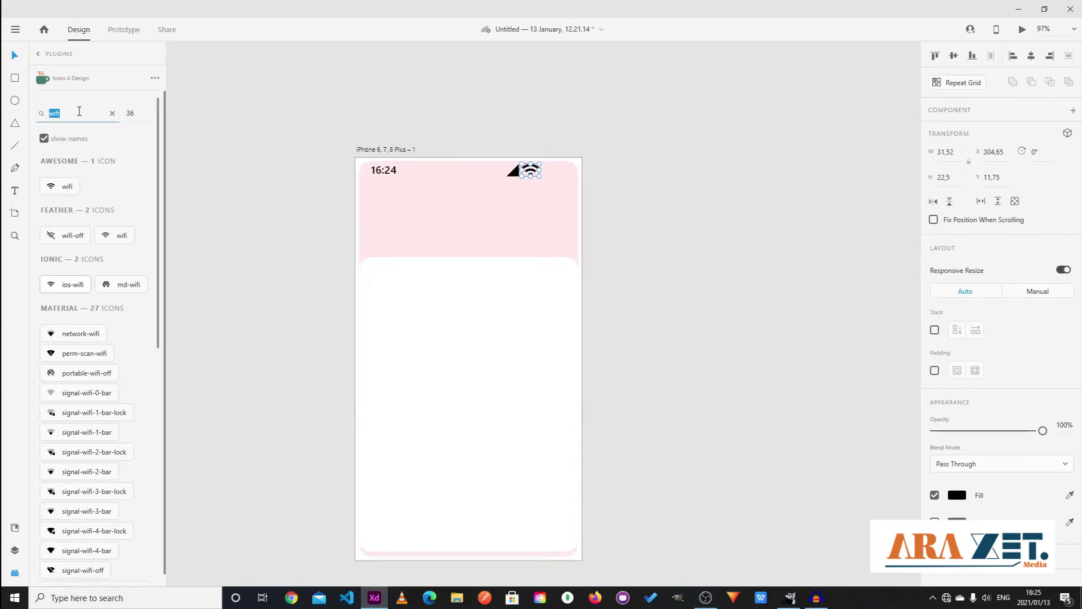
text(batte)
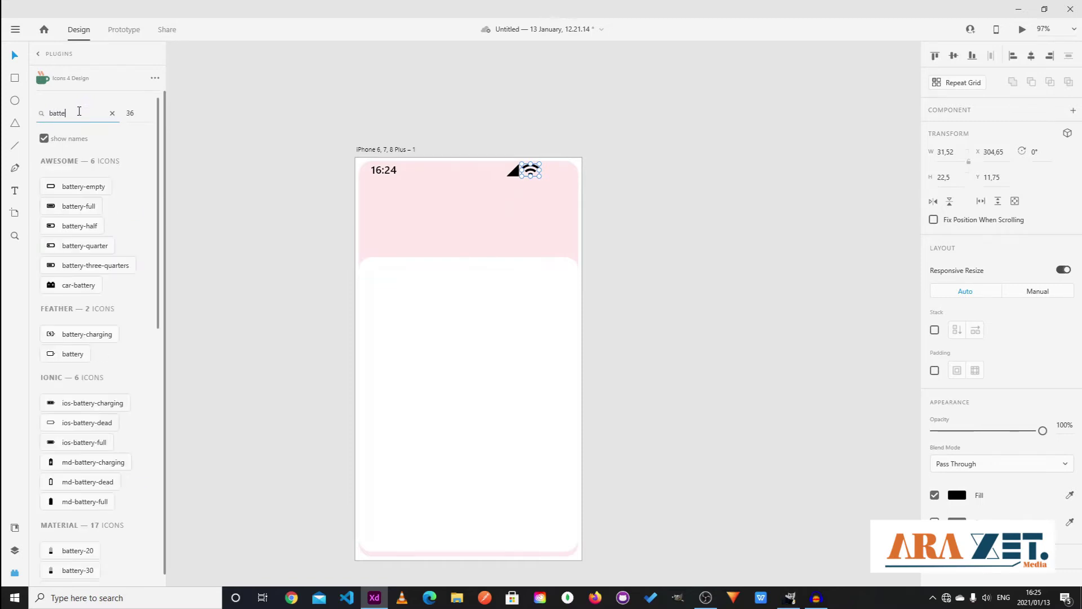
click(75, 405)
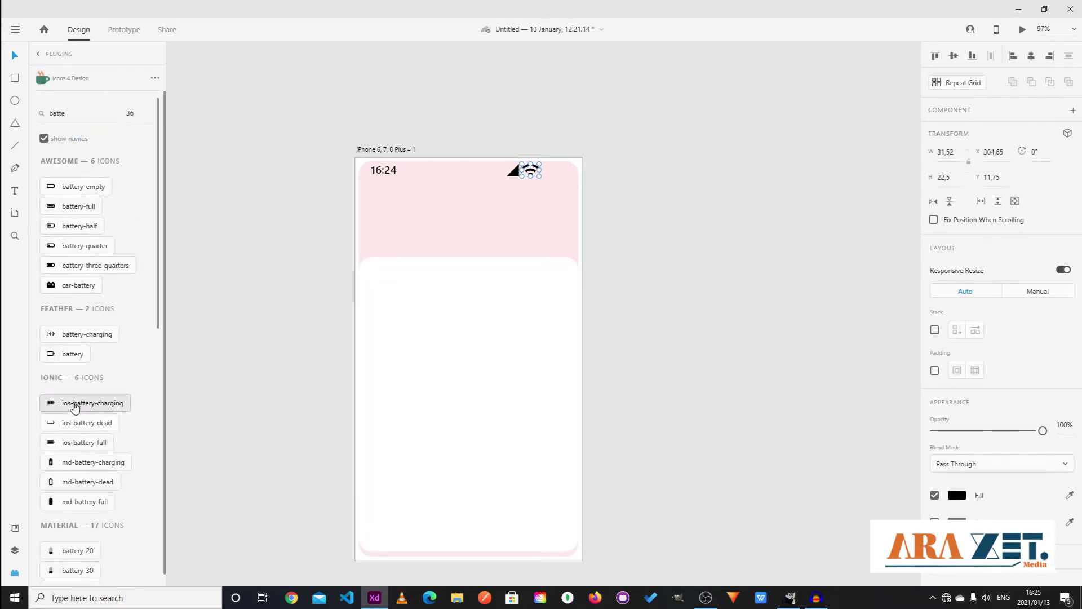
click(601, 206)
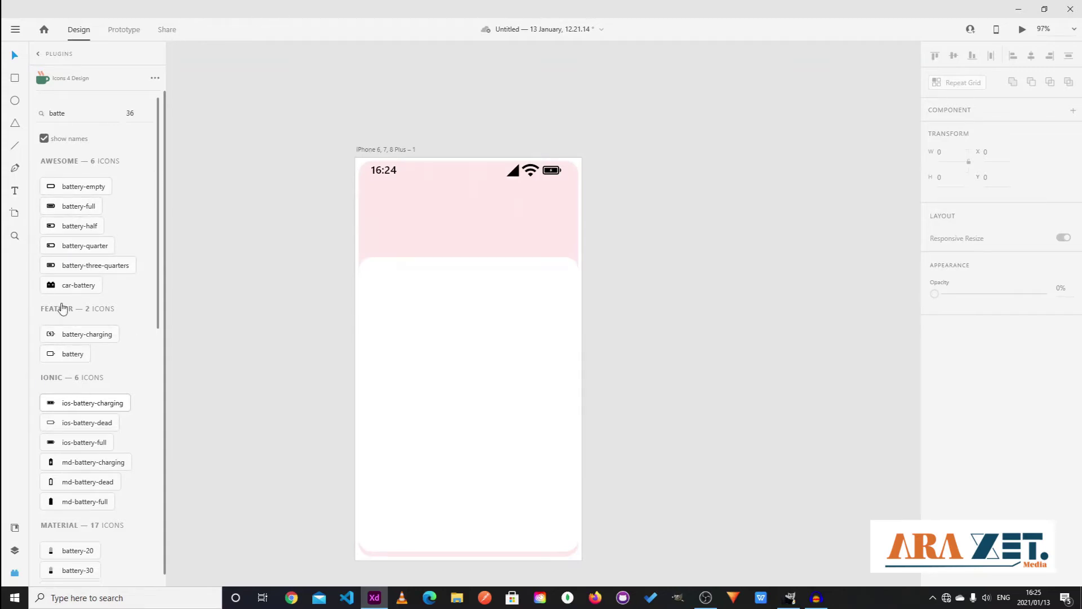
- Search for "close", insert the Material close icon and position it below the clock at about X 29, Y 74
double_click(81, 111)
text(close)
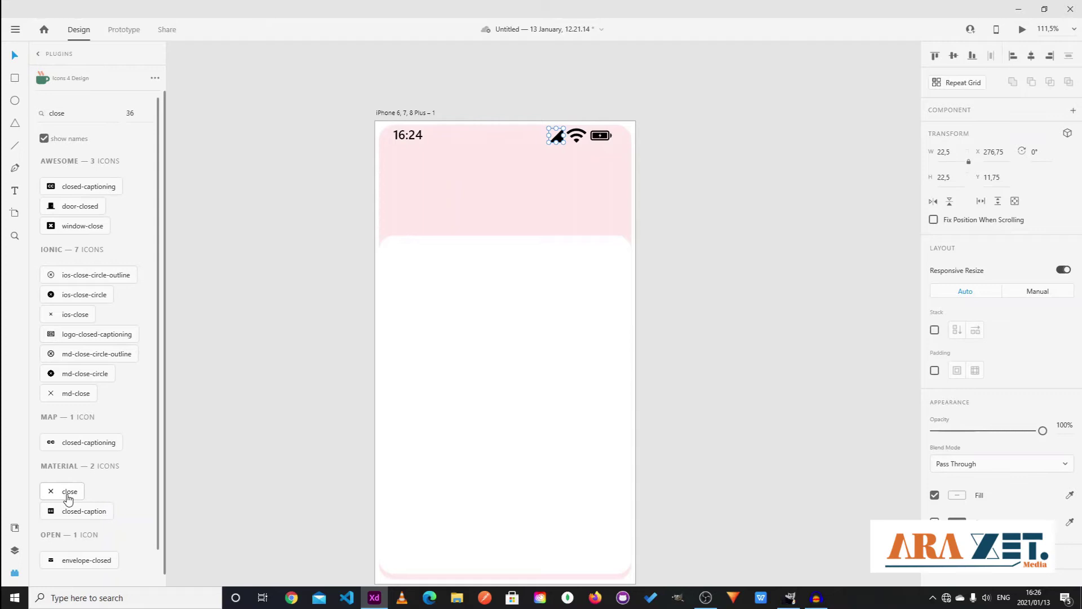
click(68, 492)
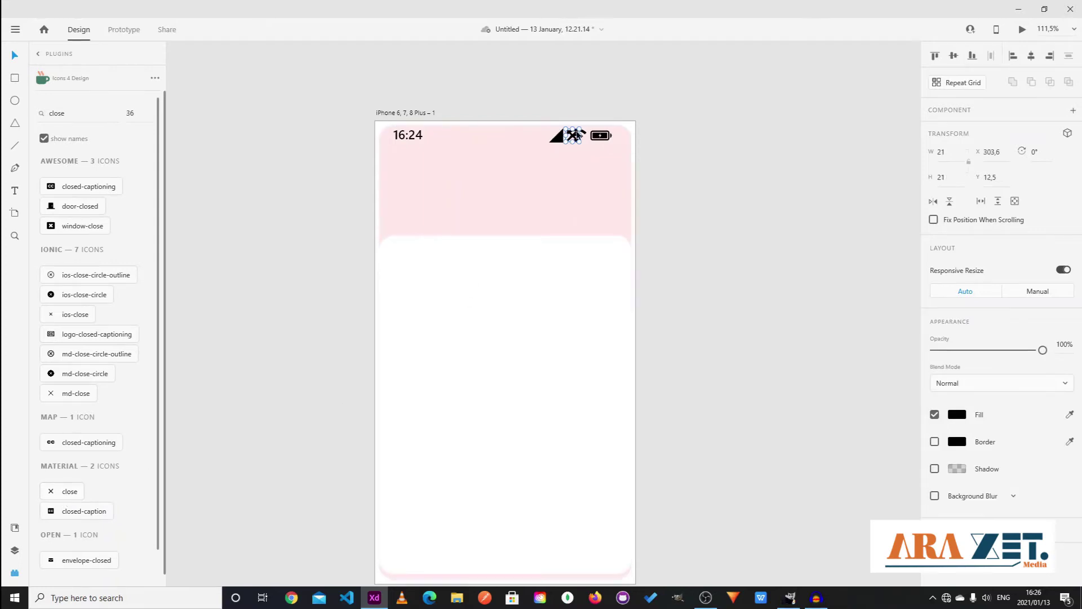
drag(572, 135, 399, 174)
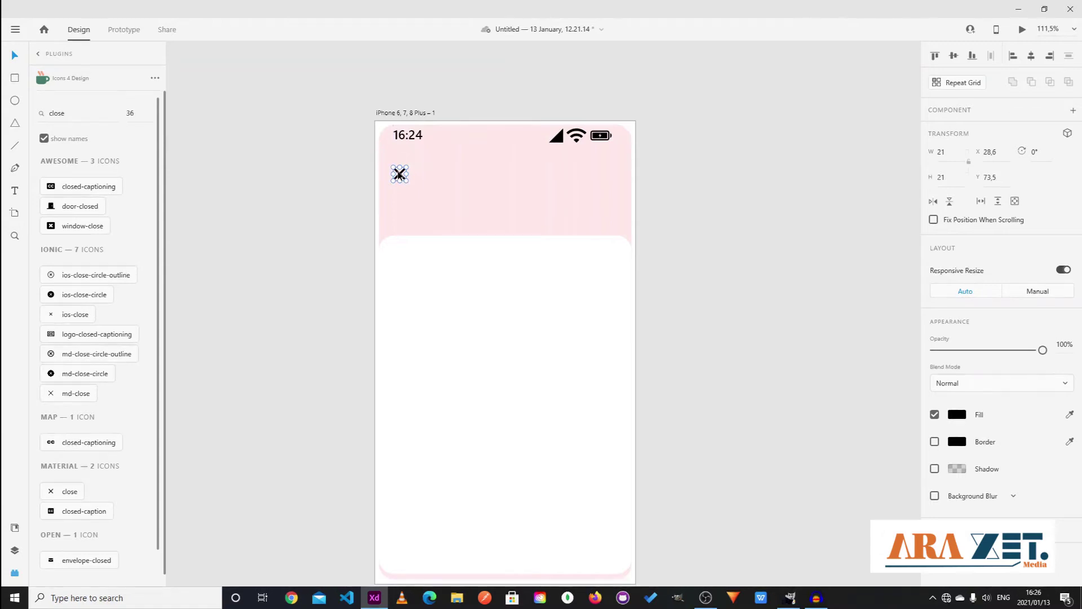
click(428, 255)
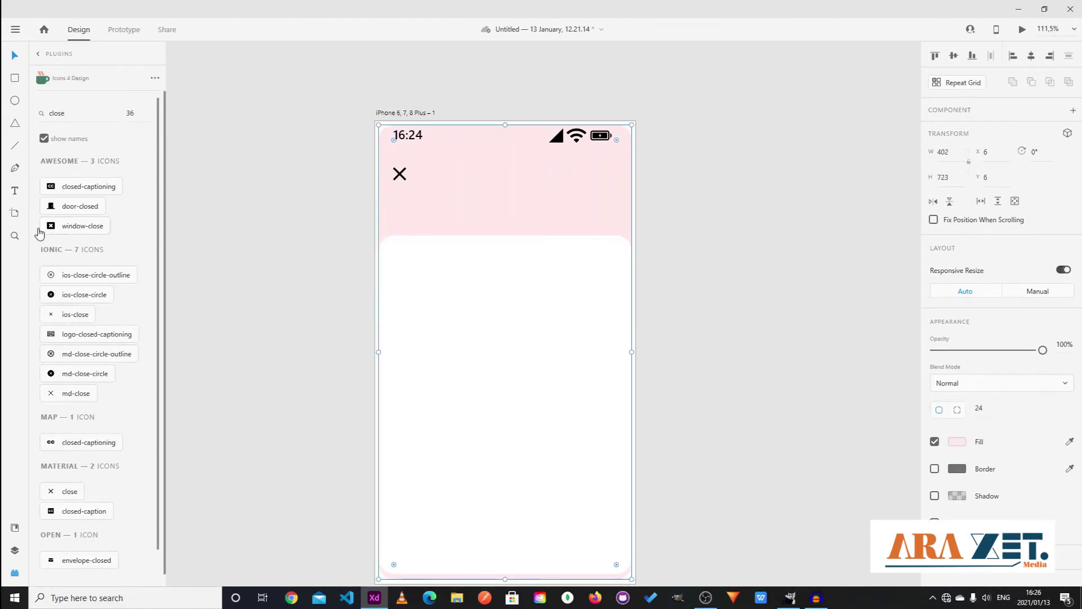
- Add the text "Skip" at the right of the pink header, level with the close icon, at about X 320, Y 73
click(575, 176)
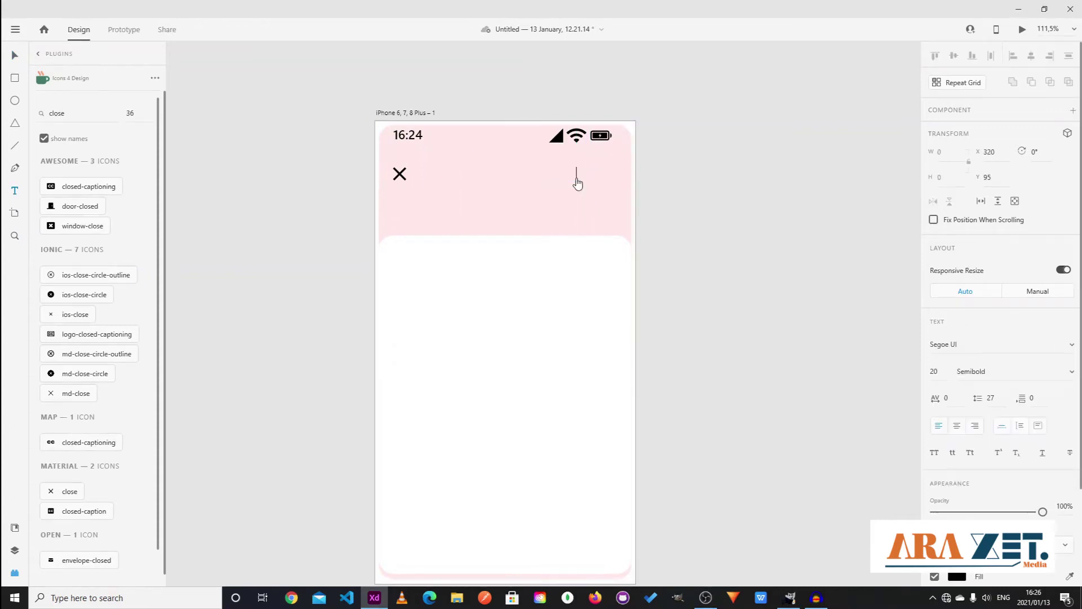
text(Skip)
key(Escape)
scroll(577, 210, down, 1)
scroll(577, 209, down, 2)
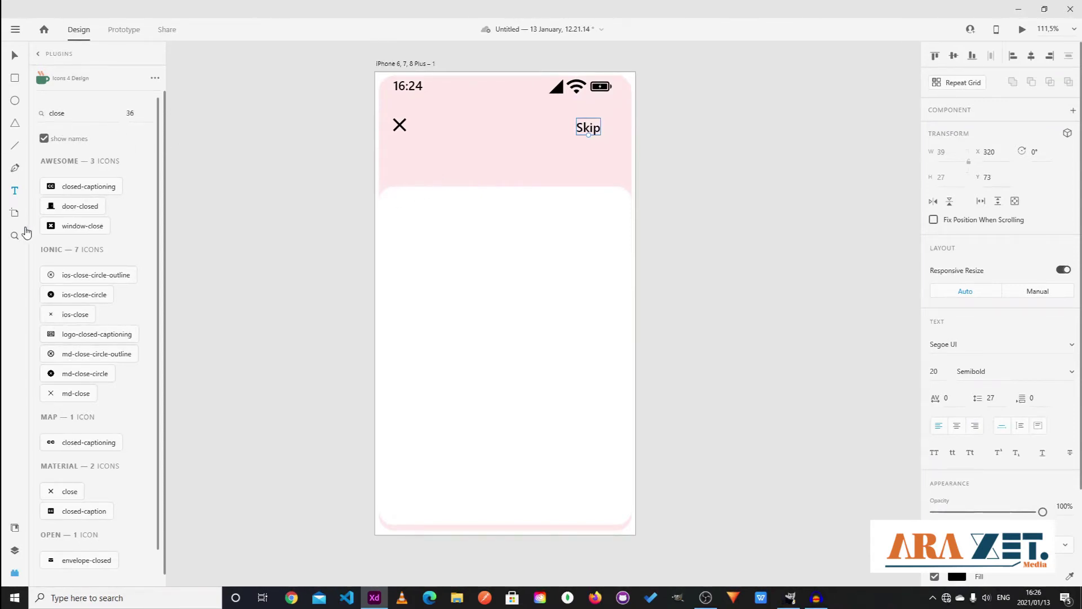
- Add the heading text "Provide your information" near the upper edge of the white card
click(17, 188)
click(455, 205)
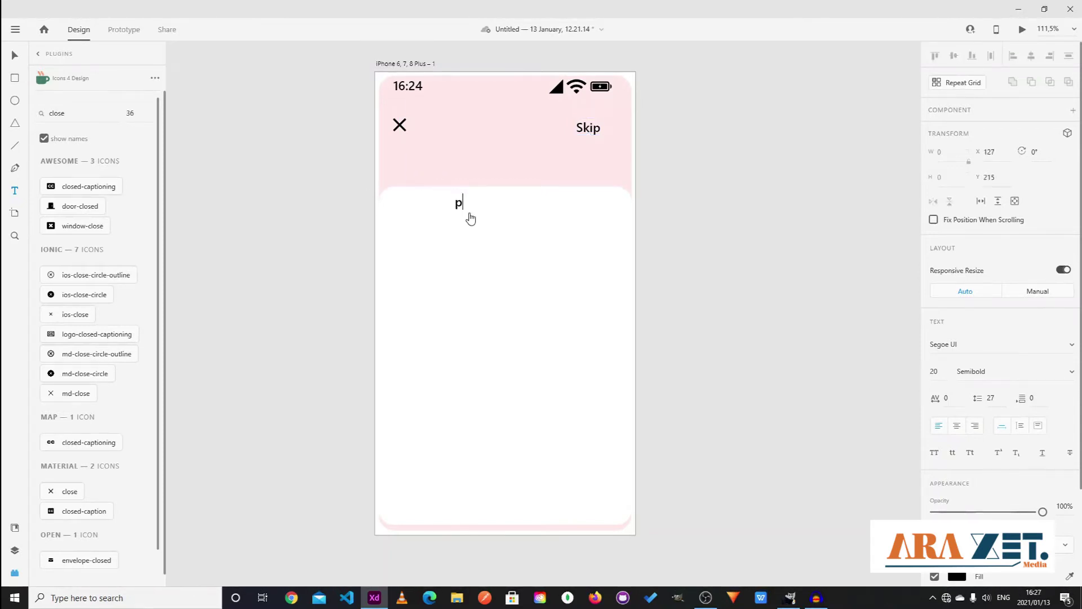
text(Provide your infor)
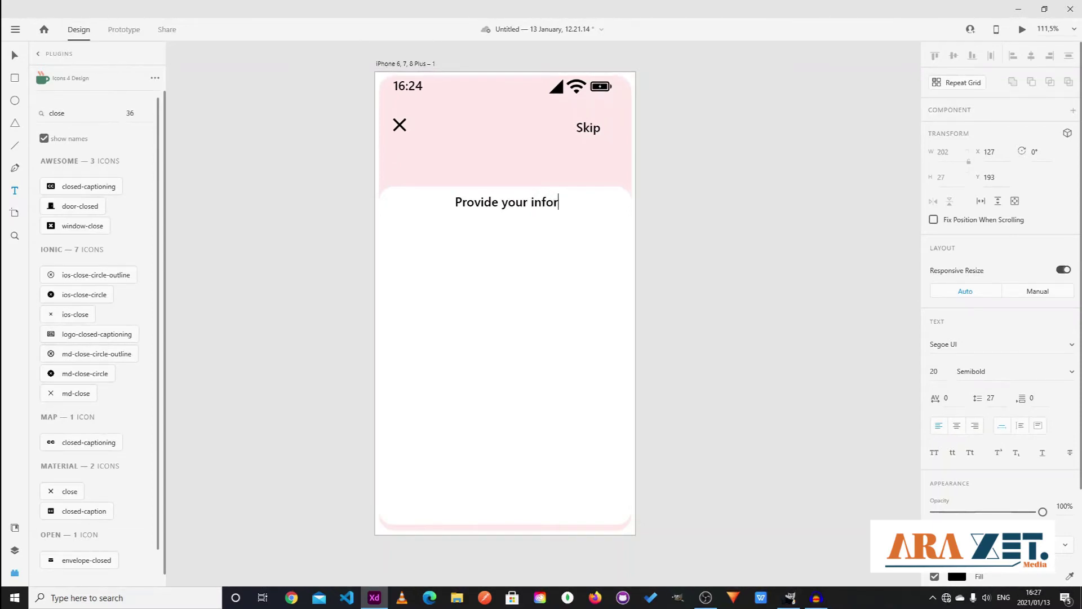
text(mation)
key(Escape)
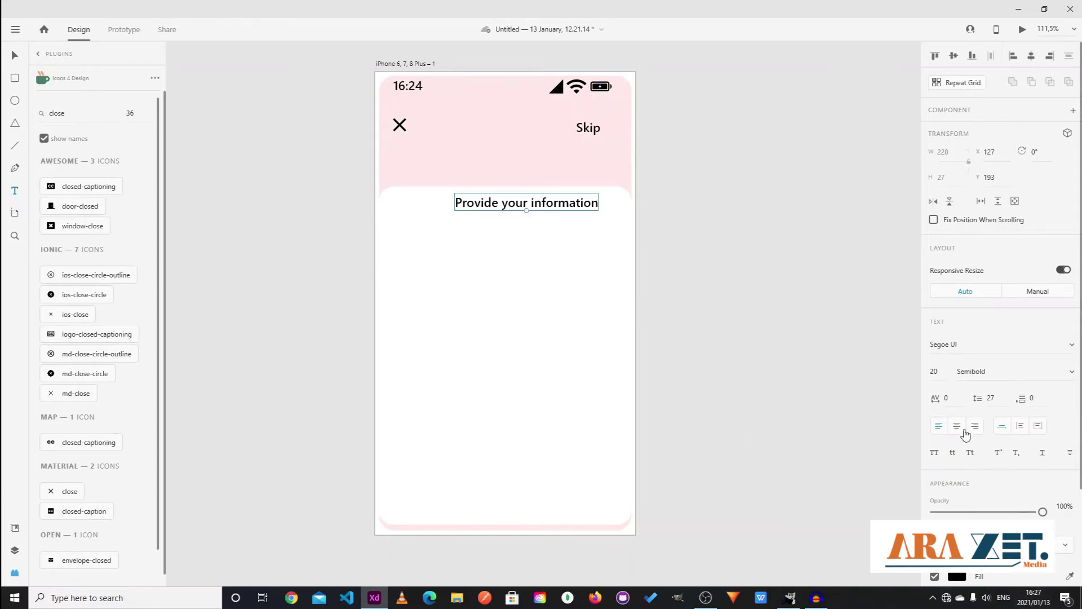
- Set the heading's font size to 24 and centre it horizontally on the white card at about X 70, Y 197
click(942, 371)
text(24)
key(Return)
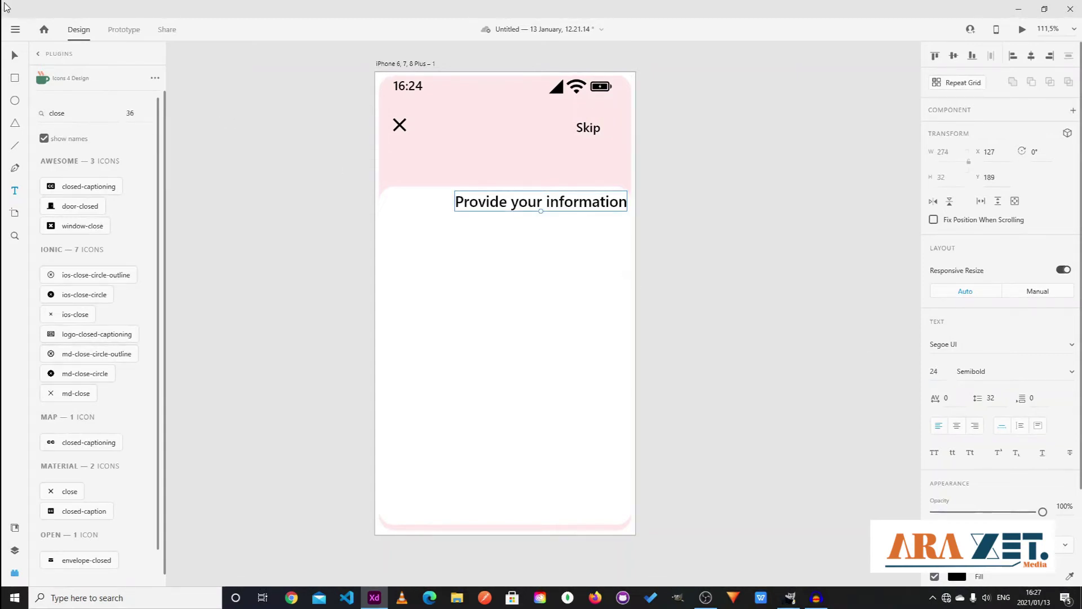
click(14, 54)
drag(521, 211, 489, 208)
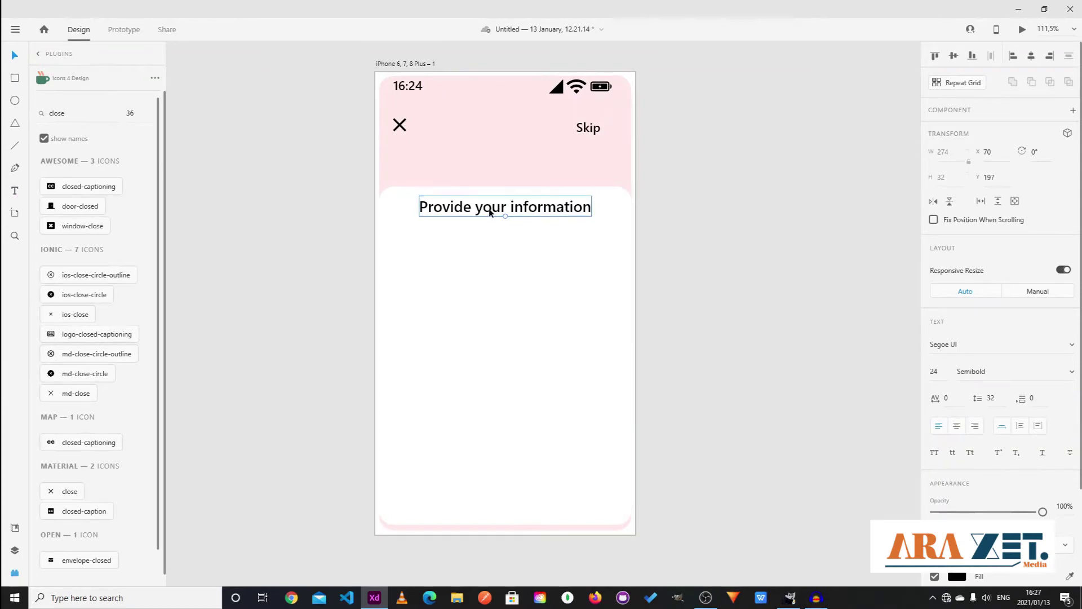
- Extend the white card's upper edge to a height of about 557 and reposition the heading at about X 76, Y 189
click(538, 186)
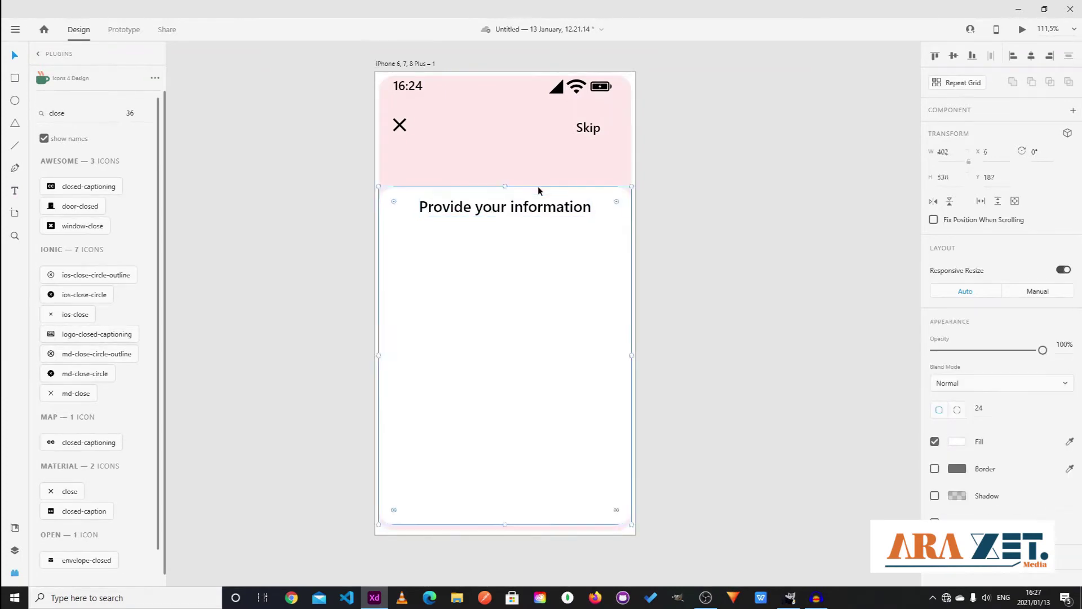
mouse_move(505, 187)
mouse_down()
mouse_move(506, 174)
mouse_move(505, 205)
mouse_move(510, 194)
mouse_up()
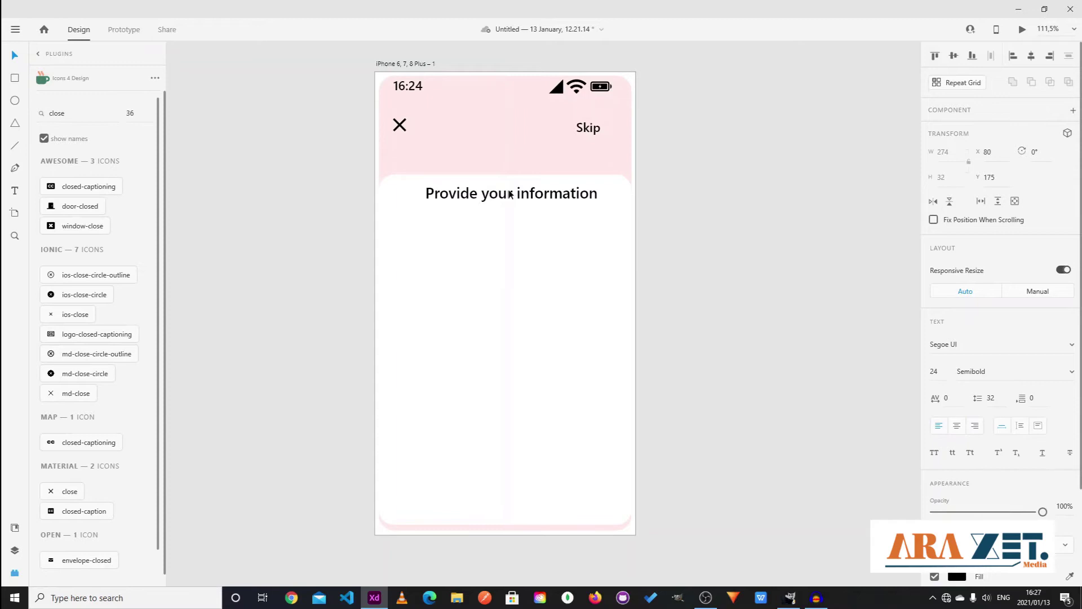
drag(510, 194, 507, 203)
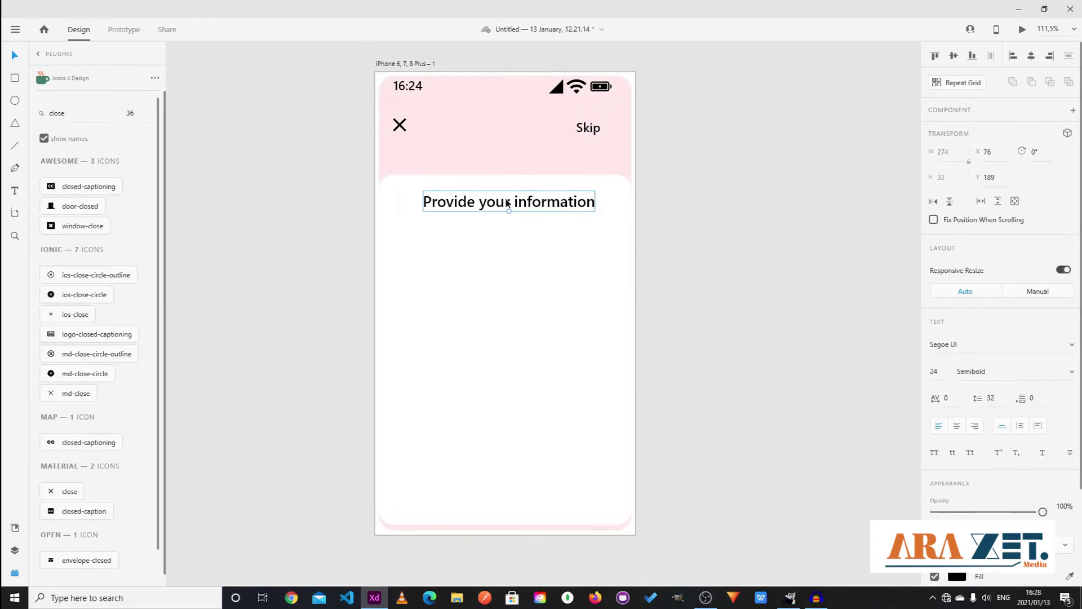
- Add the text line "welcome back you have been missed" just below the heading on the white card
click(479, 239)
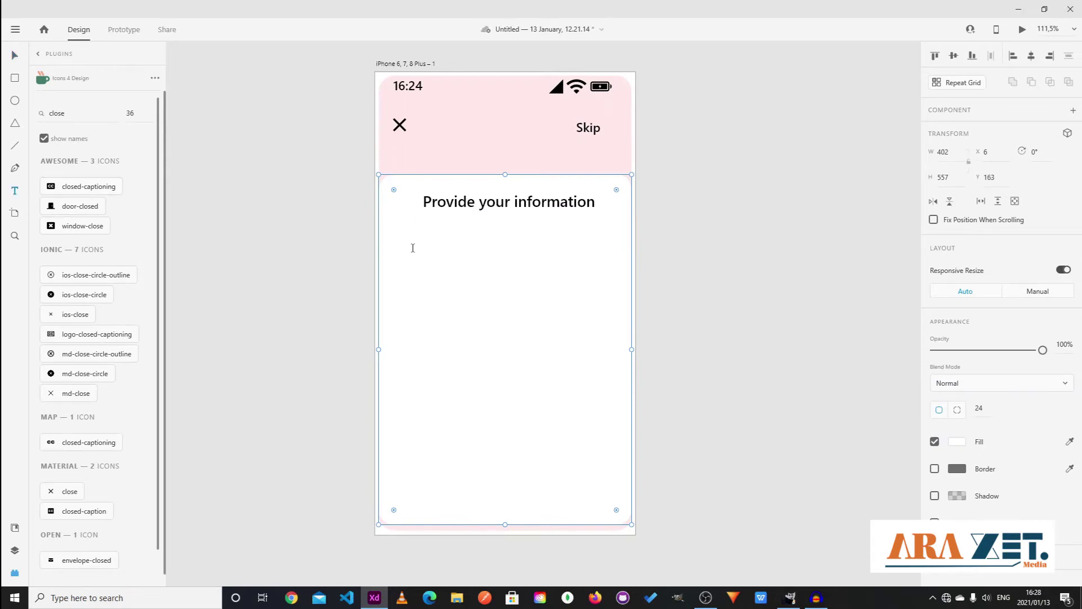
click(431, 220)
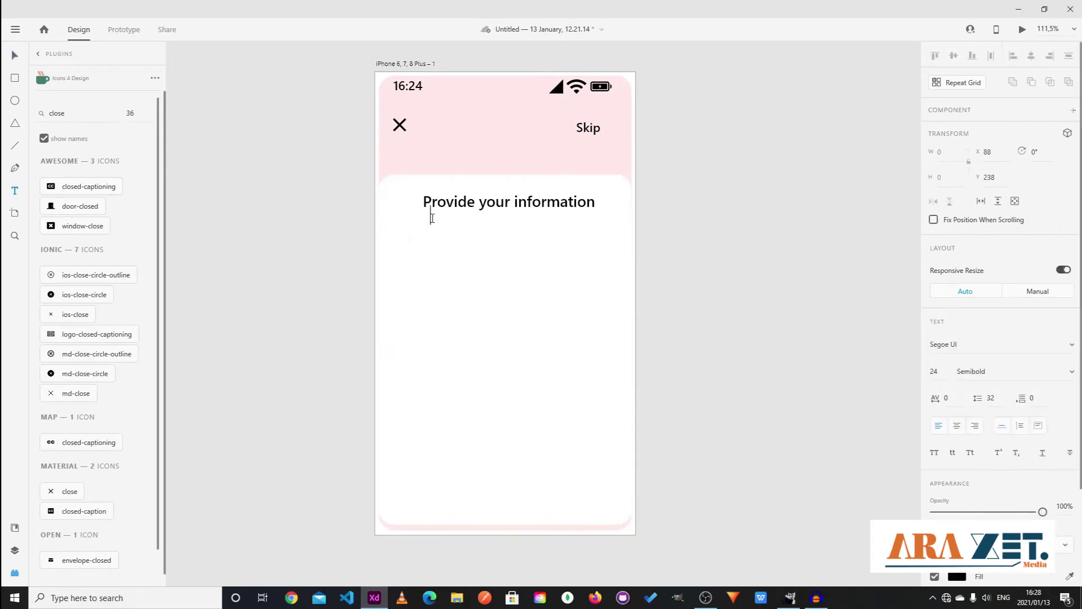
text(welcome back yo)
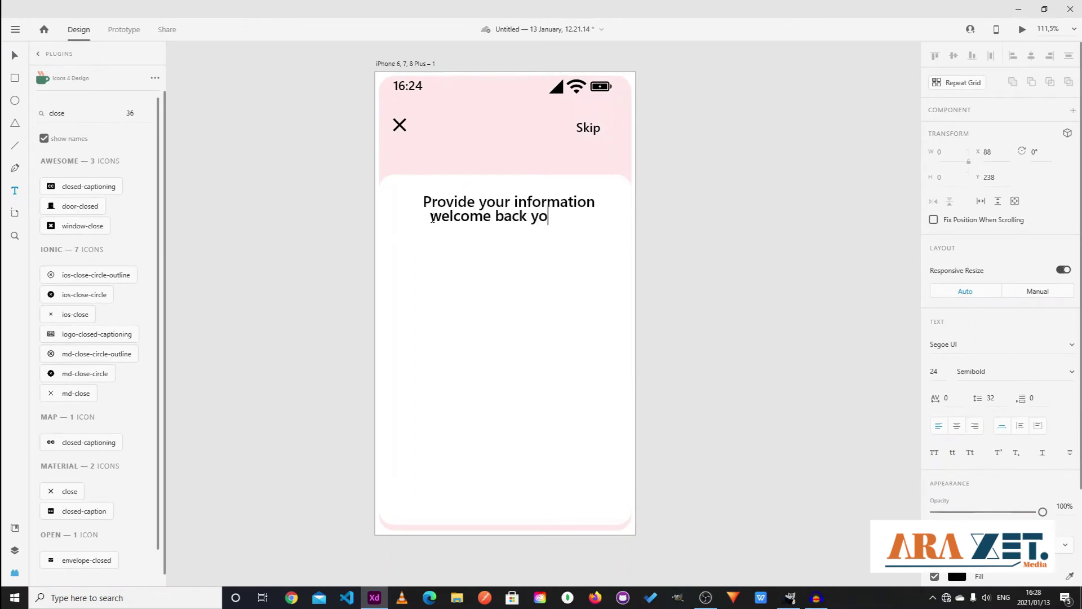
text(u av)
key(BackSpace)
key(BackSpace)
text(have been )
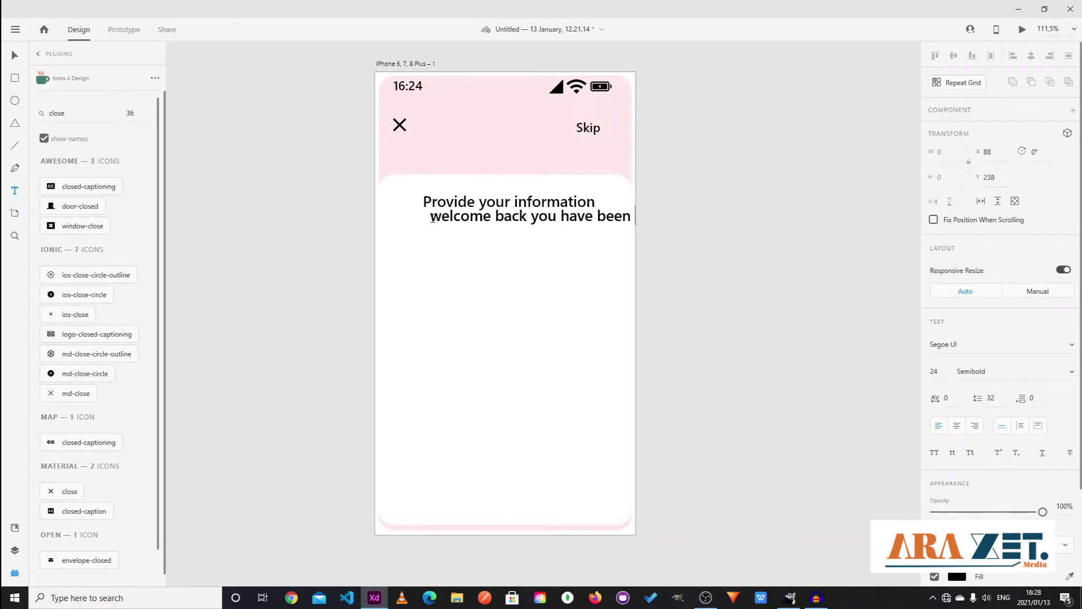
text(missed)
key(Escape)
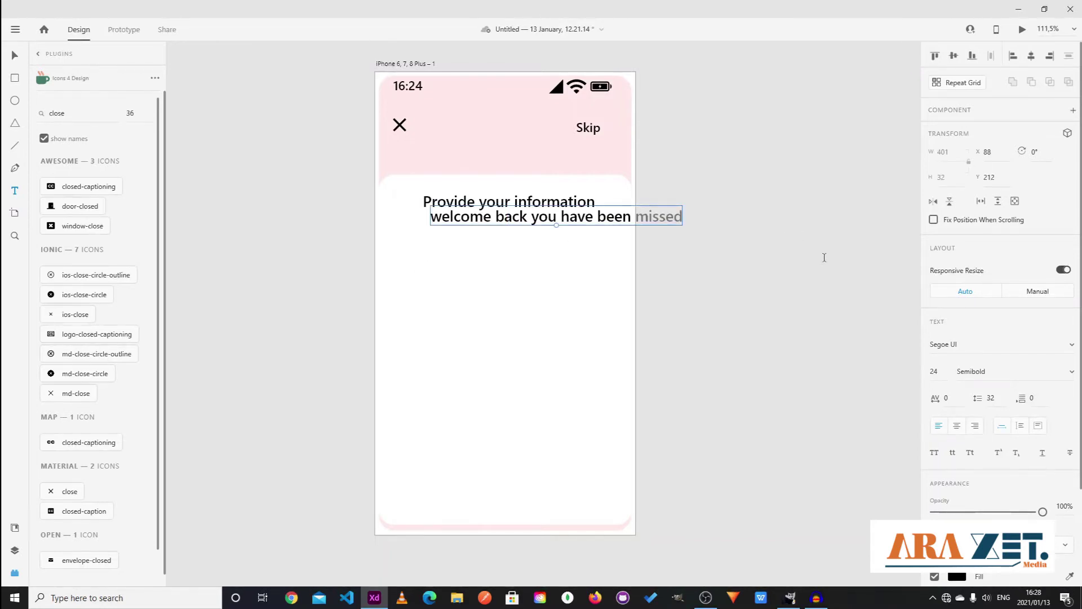
- Change the "welcome back you have been missed" line to Regular weight and set its font size to 16
scroll(940, 496, down, 3)
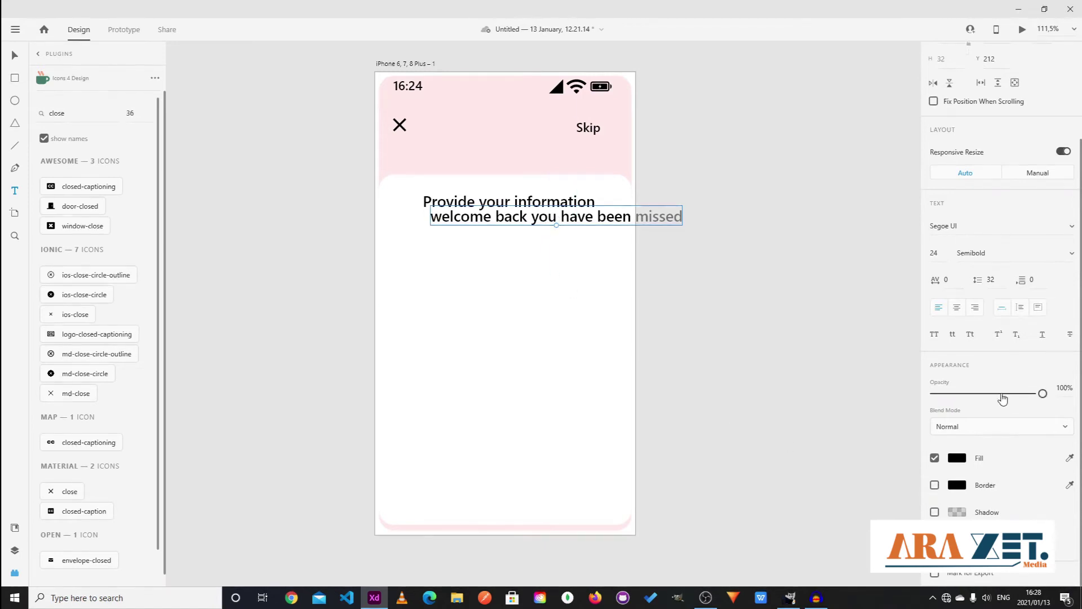
click(1019, 248)
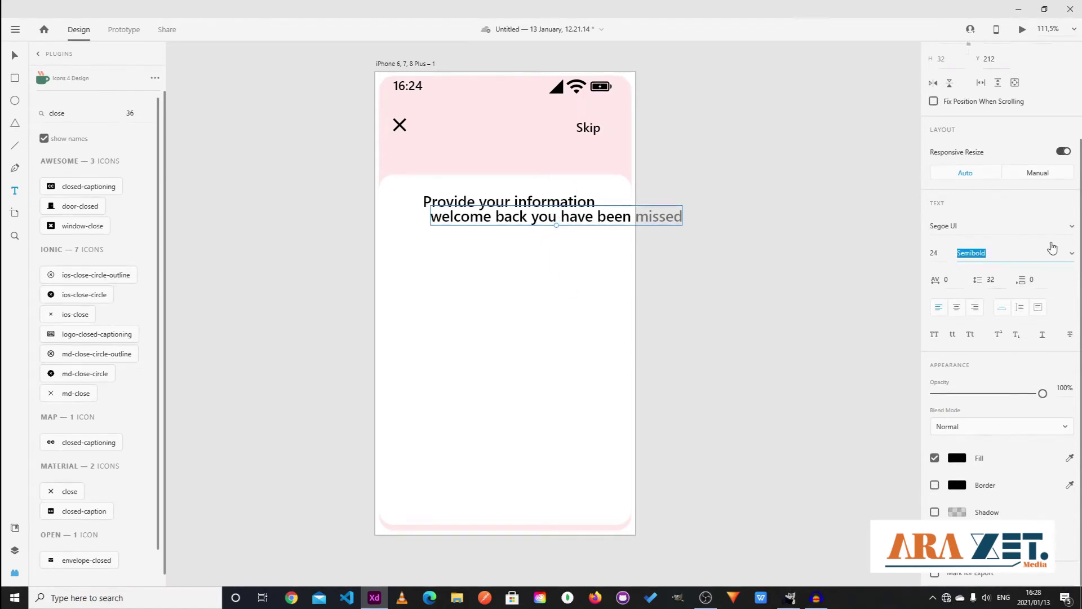
click(1071, 253)
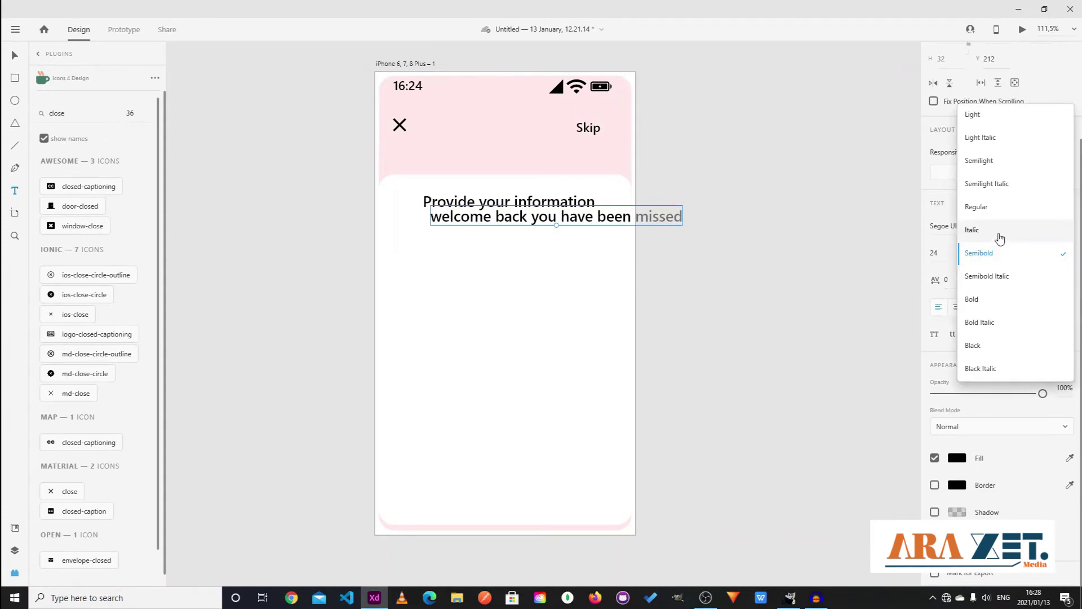
click(1000, 208)
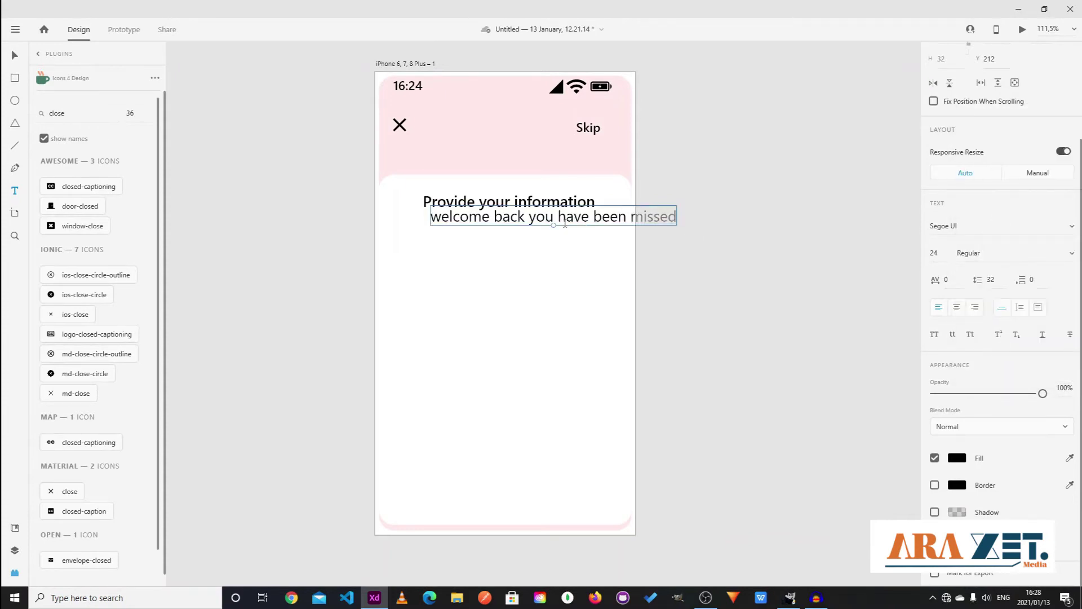
click(944, 255)
text(16)
key(Return)
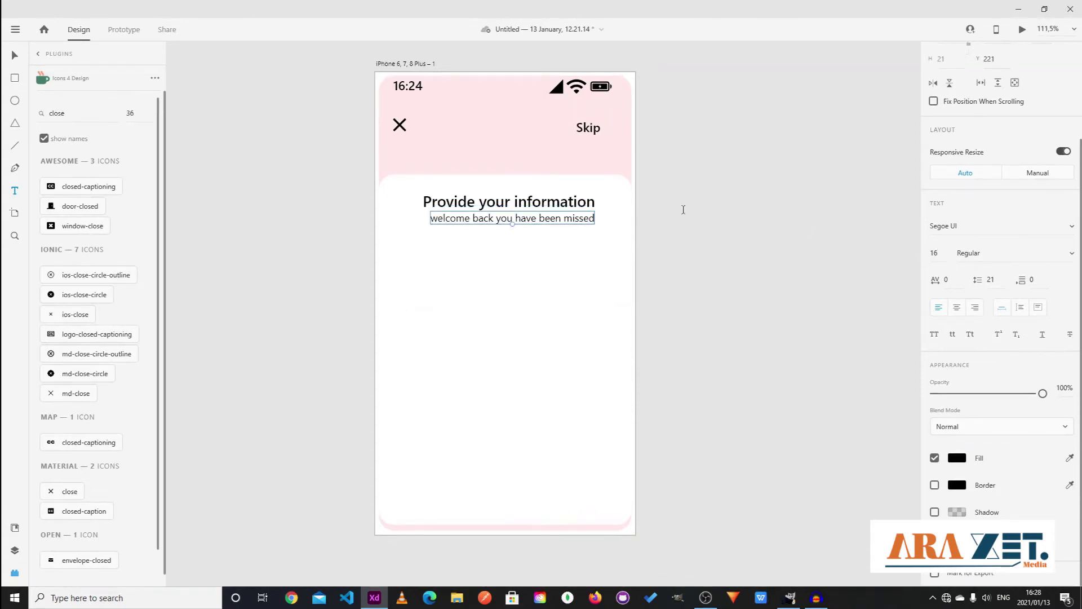
- Centre the welcome line horizontally beneath the heading at about Y 217
click(15, 55)
drag(487, 217, 484, 214)
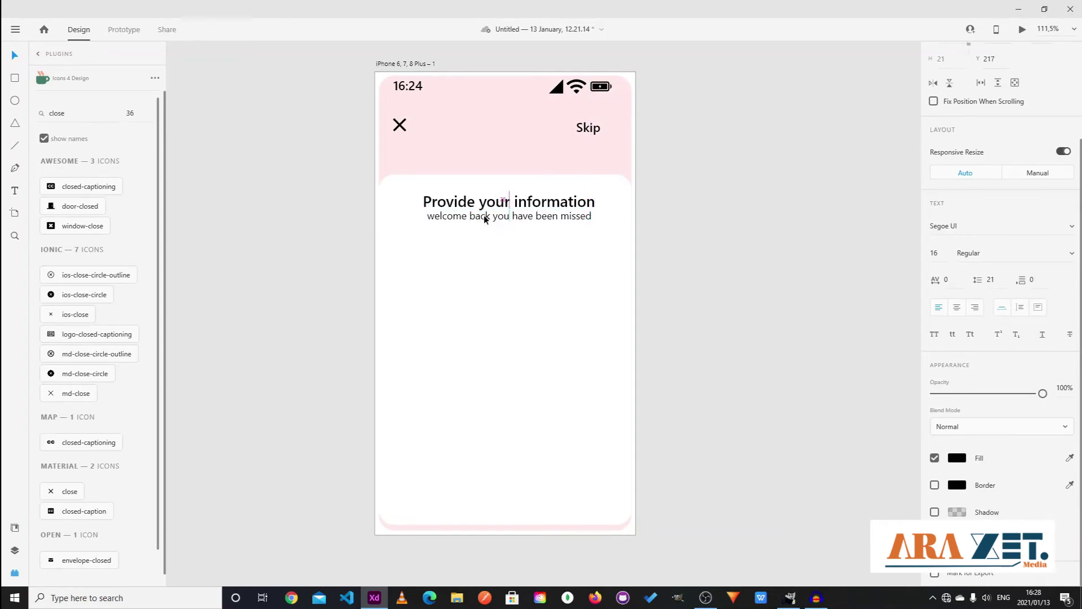
drag(484, 215, 484, 215)
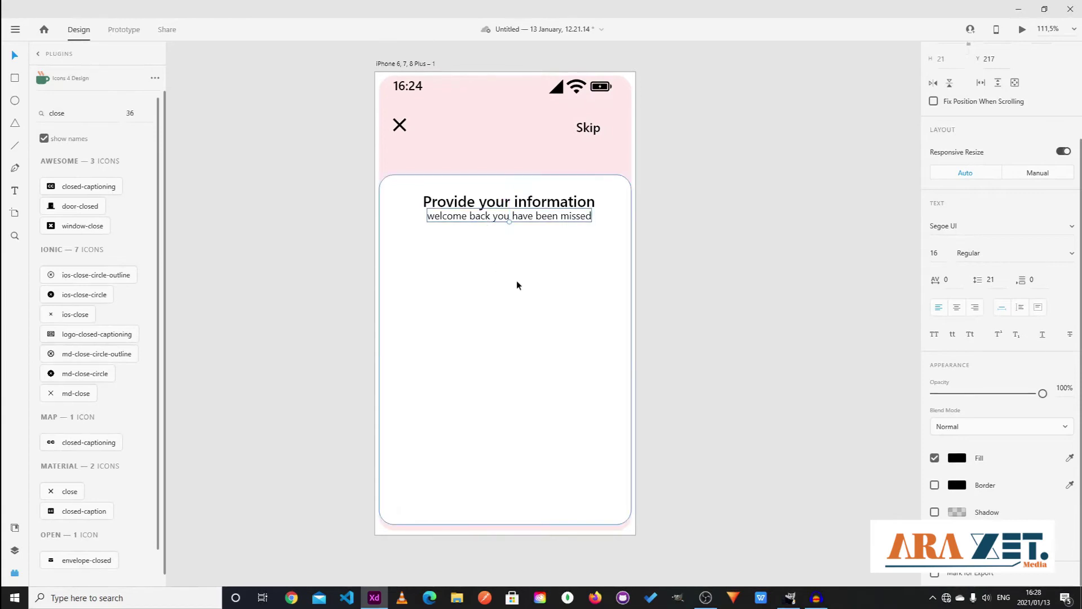
- Add the label text "phone number" on the white card below the welcome line, at about X 62, Y 280
click(516, 276)
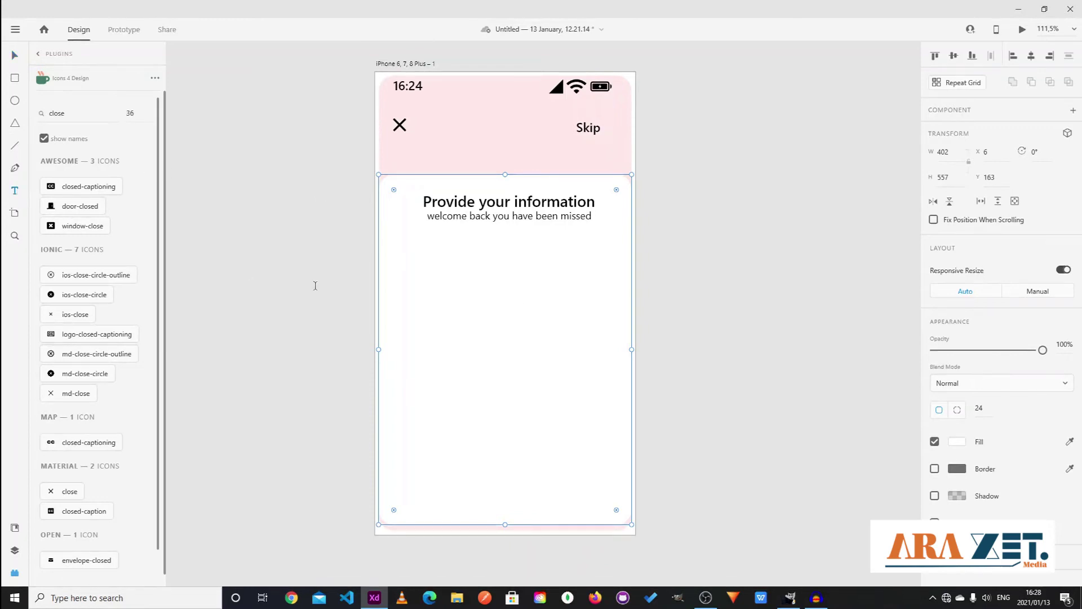
click(415, 257)
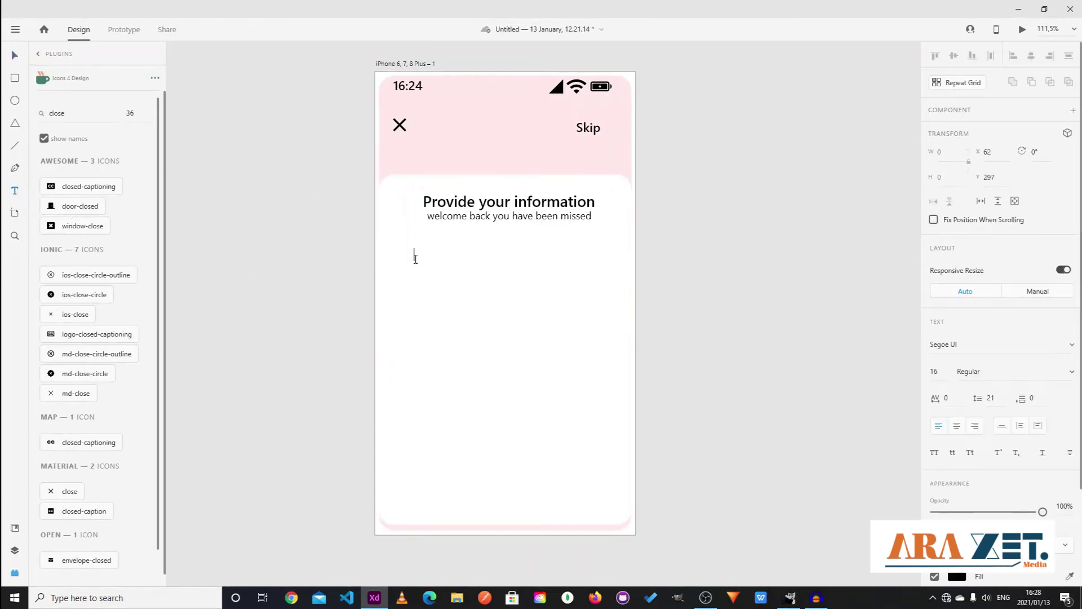
text(phone number)
key(Escape)
- Draw an input field rectangle about 297 by 43 directly beneath the phone number label, at about X 62, Y 310
click(14, 77)
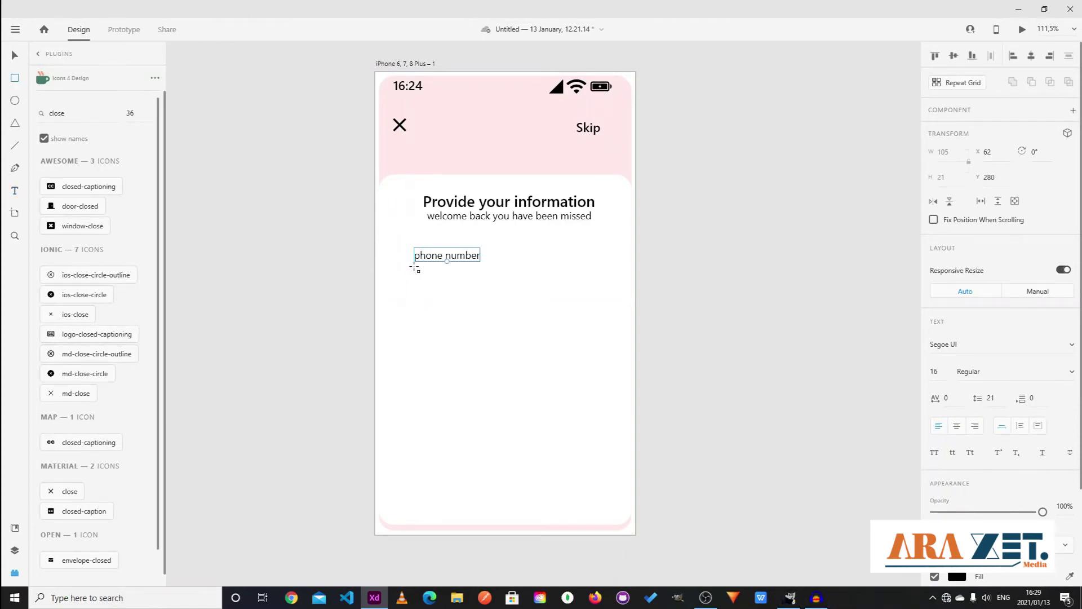
mouse_move(414, 267)
mouse_down()
mouse_move(459, 299)
mouse_move(596, 300)
mouse_up()
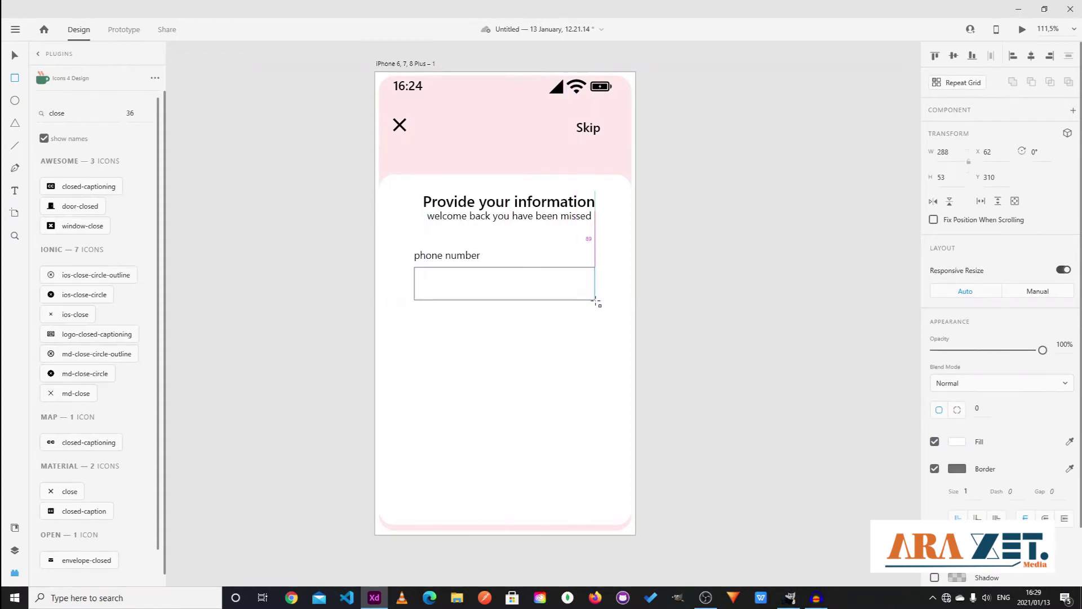
drag(596, 302, 601, 293)
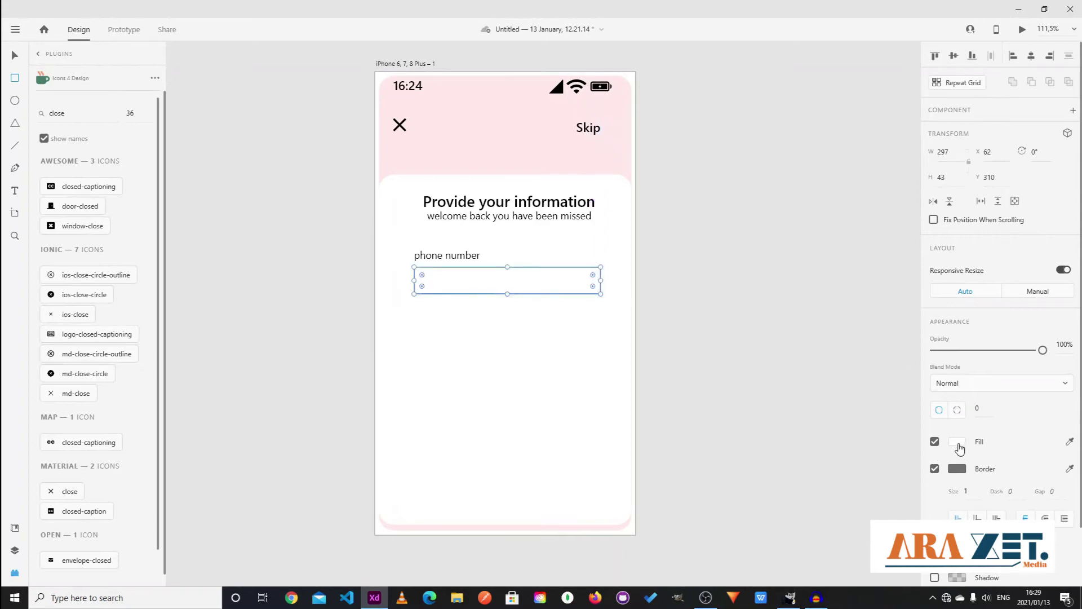
- Fill the input field rectangle with the saved light pink swatch and remove its border
click(959, 445)
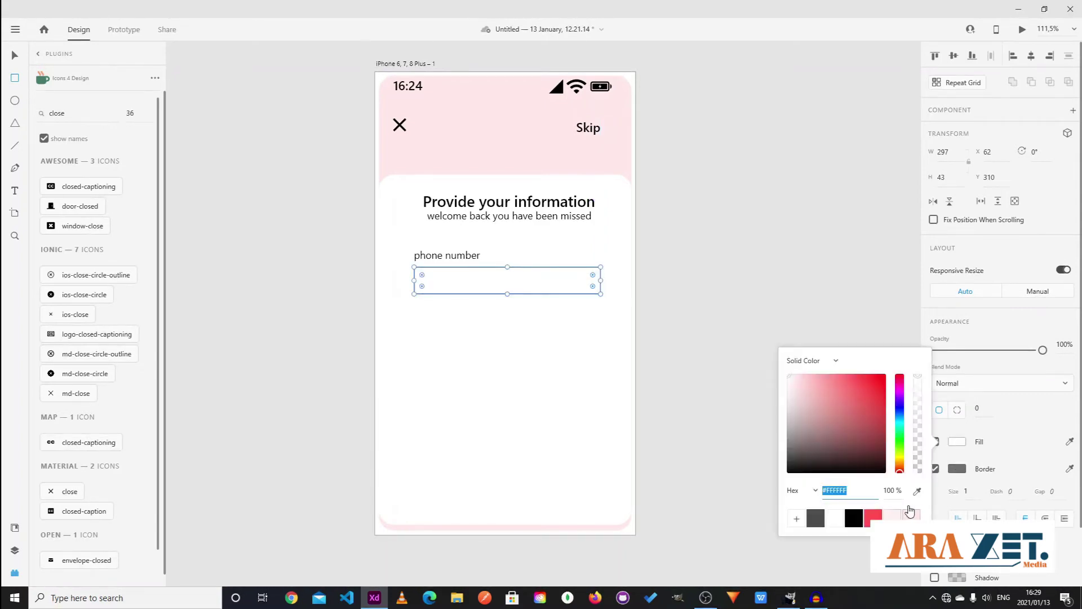
click(911, 517)
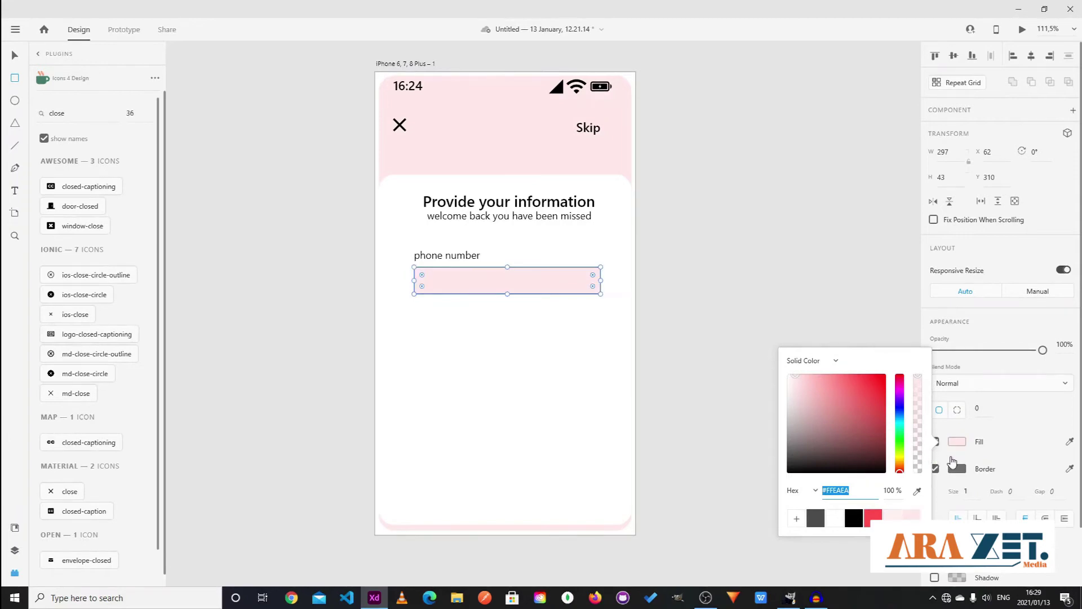
click(939, 472)
click(939, 470)
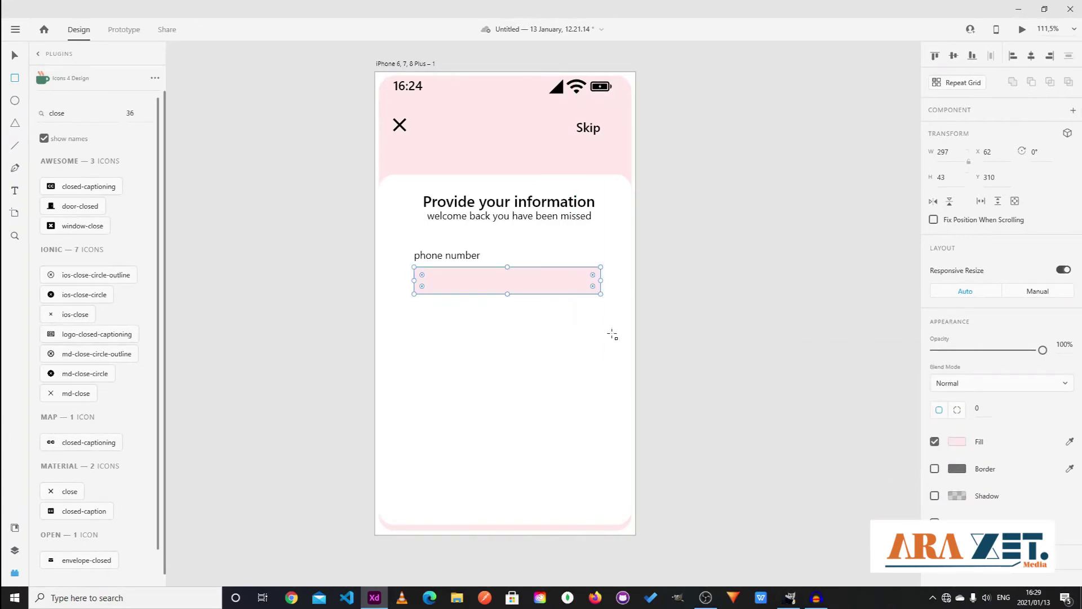
- Round the pink input field's corners to a radius of 10 and reduce its height to about 39
key(Up)
text(10)
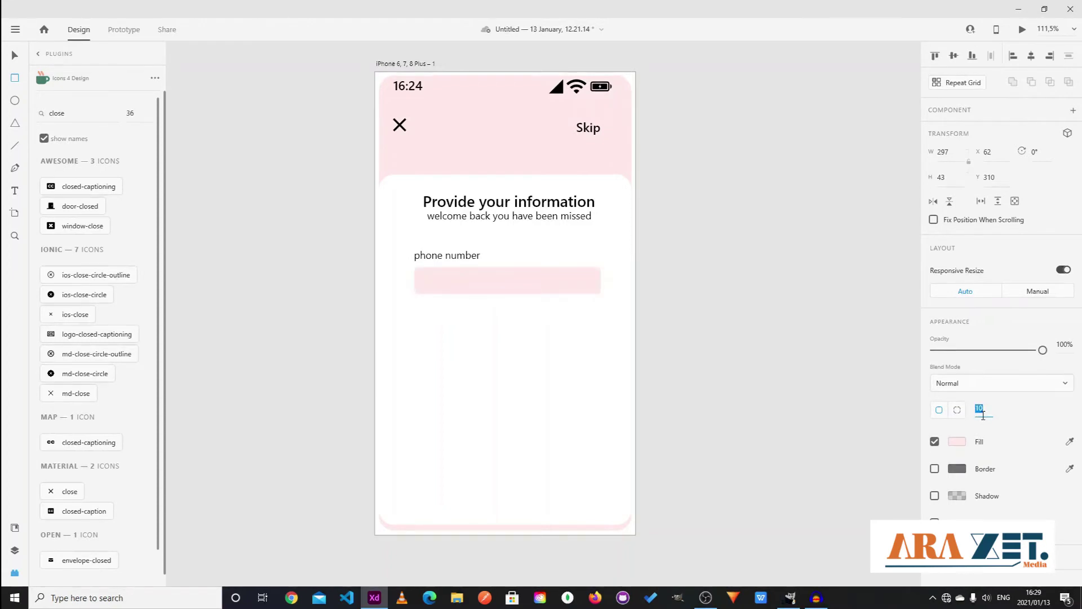
key(Return)
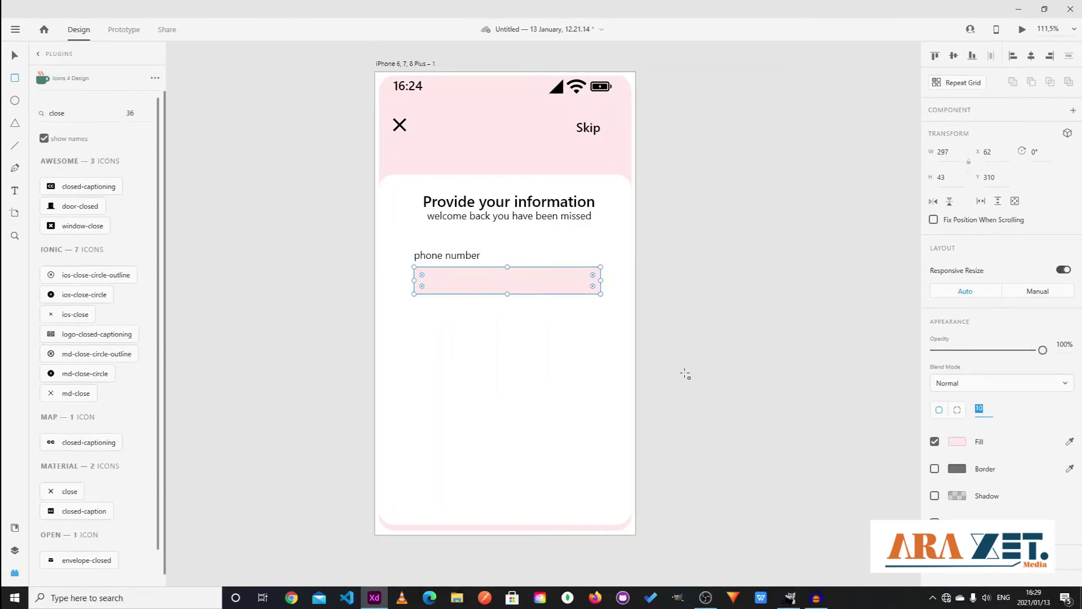
drag(507, 293, 507, 291)
click(14, 54)
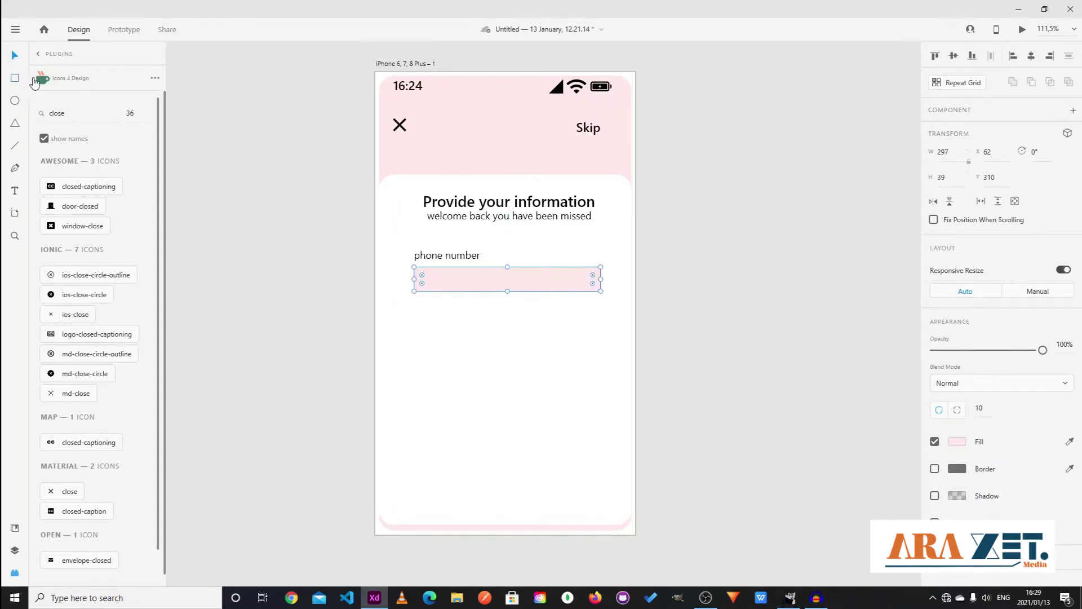
- Place a sample phone number inside the pink field at about X 74 and set its font size to 14
click(14, 194)
click(427, 277)
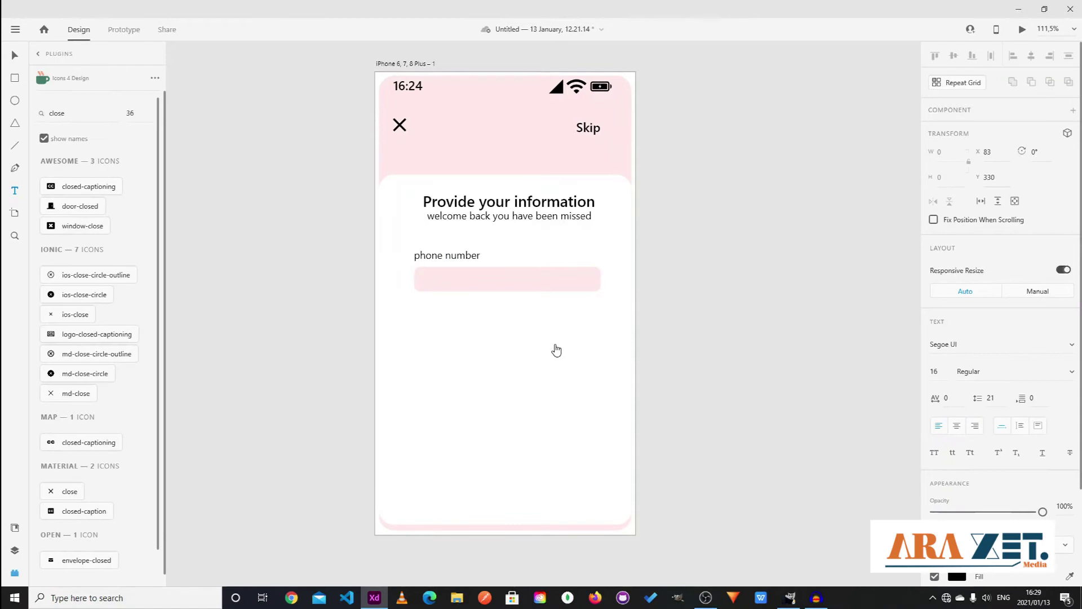
text((+27) 144 xxx 9903)
key(Escape)
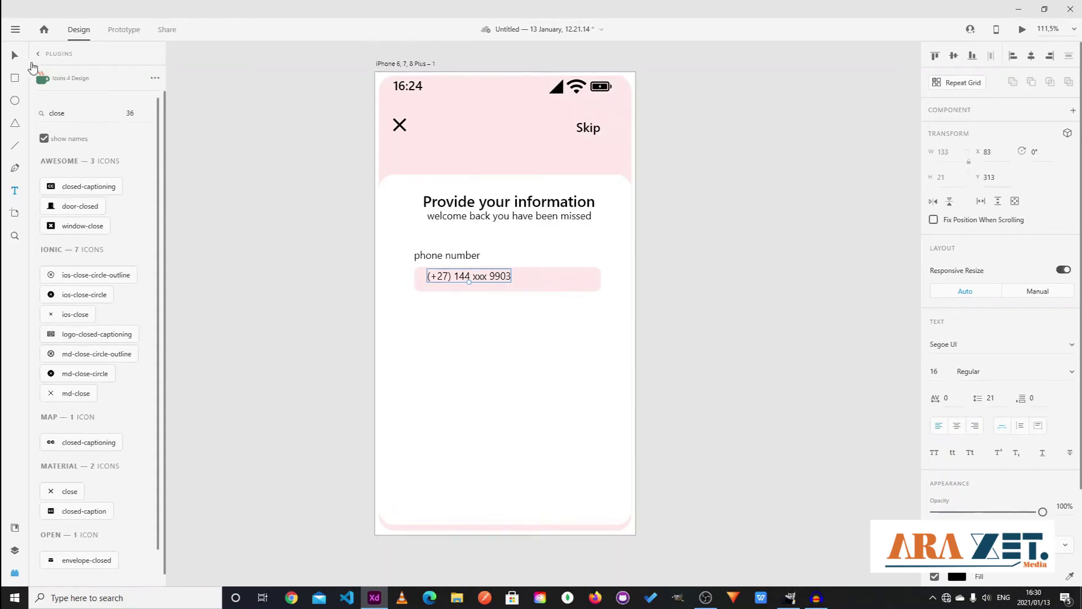
drag(491, 276, 486, 279)
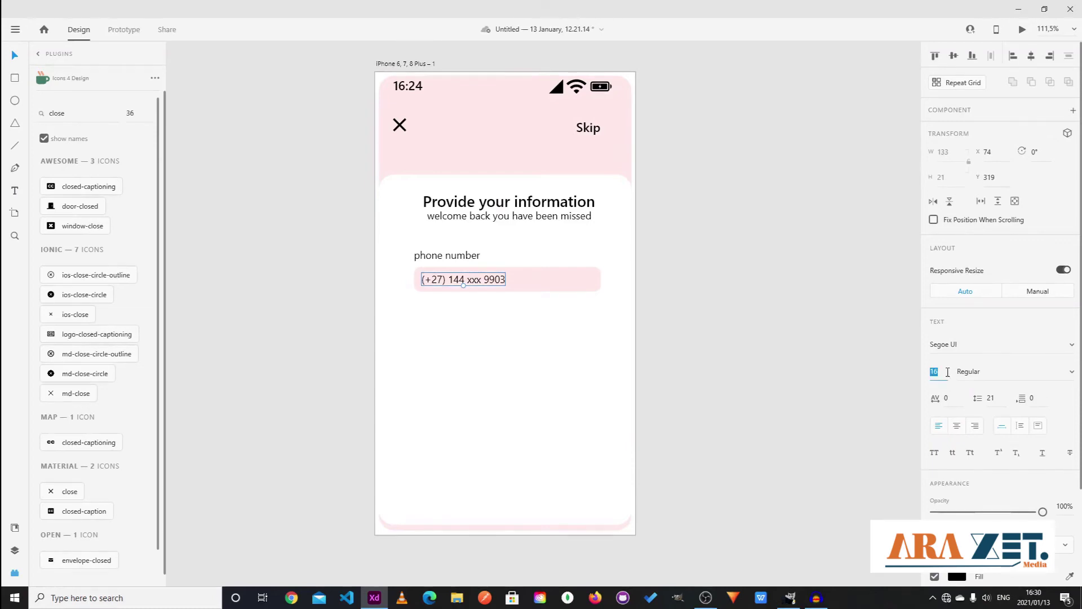
key(Return)
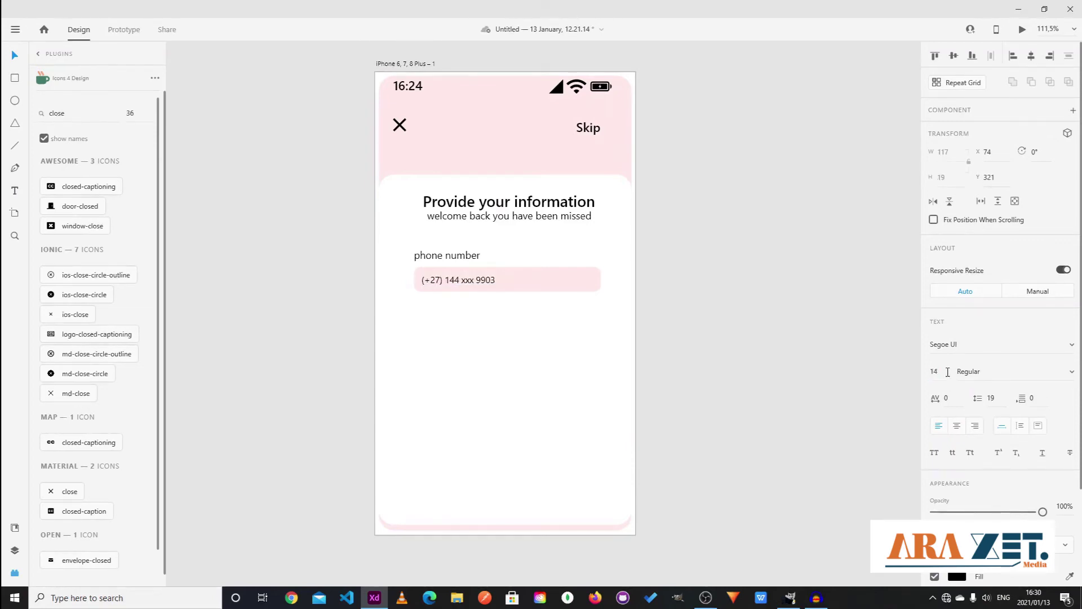
- Lock the white card and duplicate the phone number label, field and sample number about 94 lower
click(503, 401)
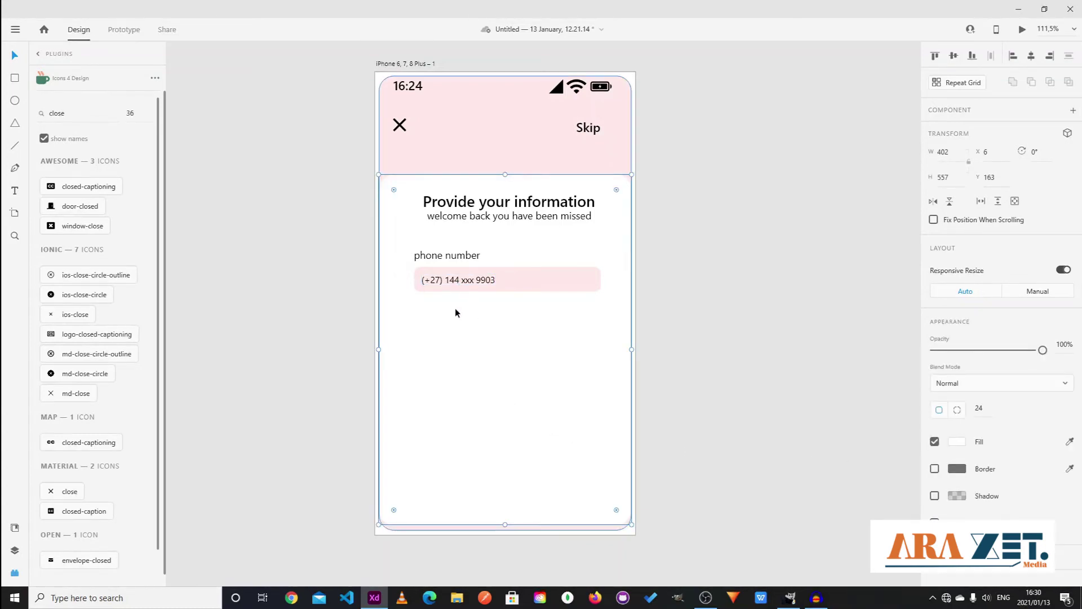
key(ctrl+l)
drag(458, 326, 453, 247)
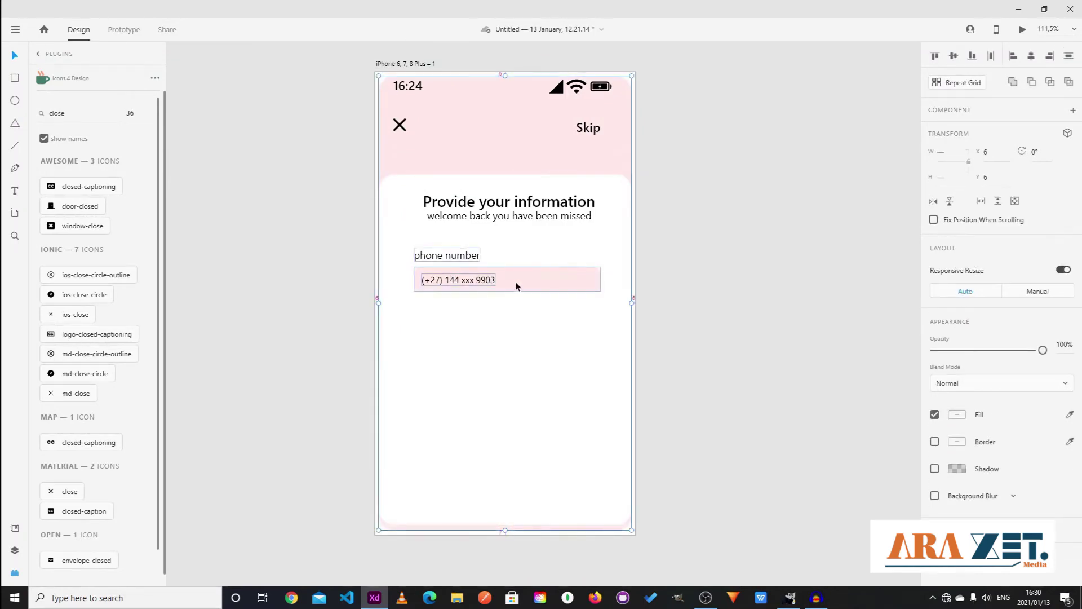
drag(514, 279, 515, 339)
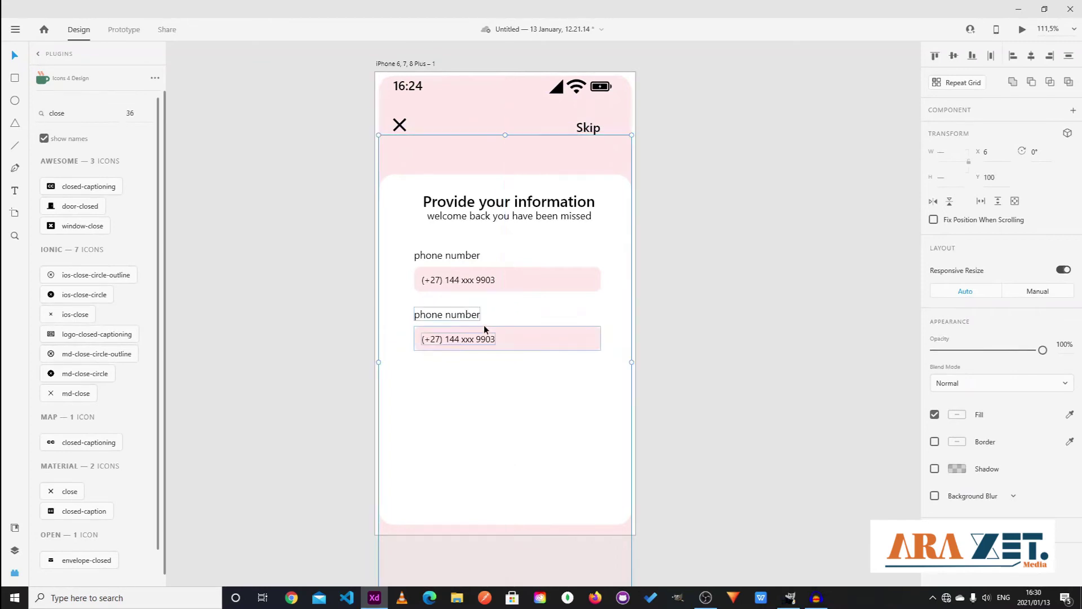
- Change the duplicated label to "password" and replace the sample number in the lower field with eight masking dots
double_click(474, 316)
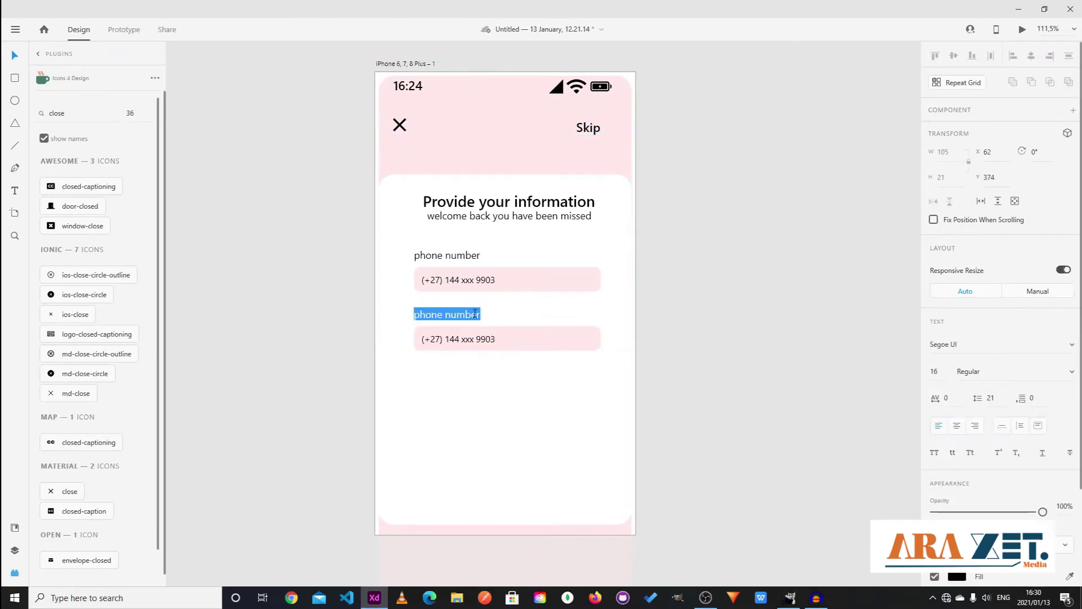
text(passw)
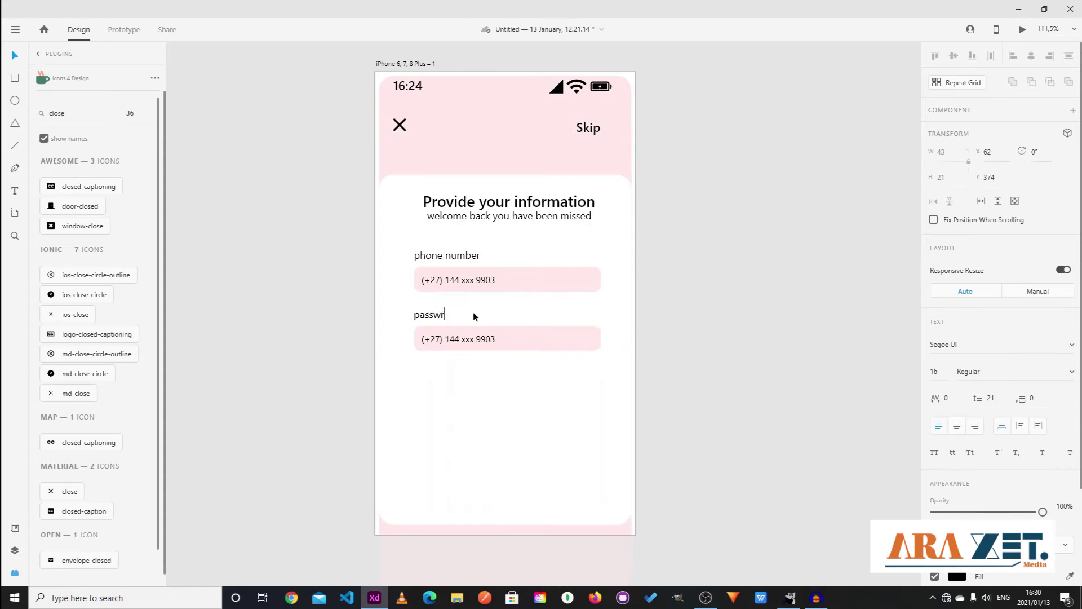
text(ord)
key(Escape)
double_click(490, 337)
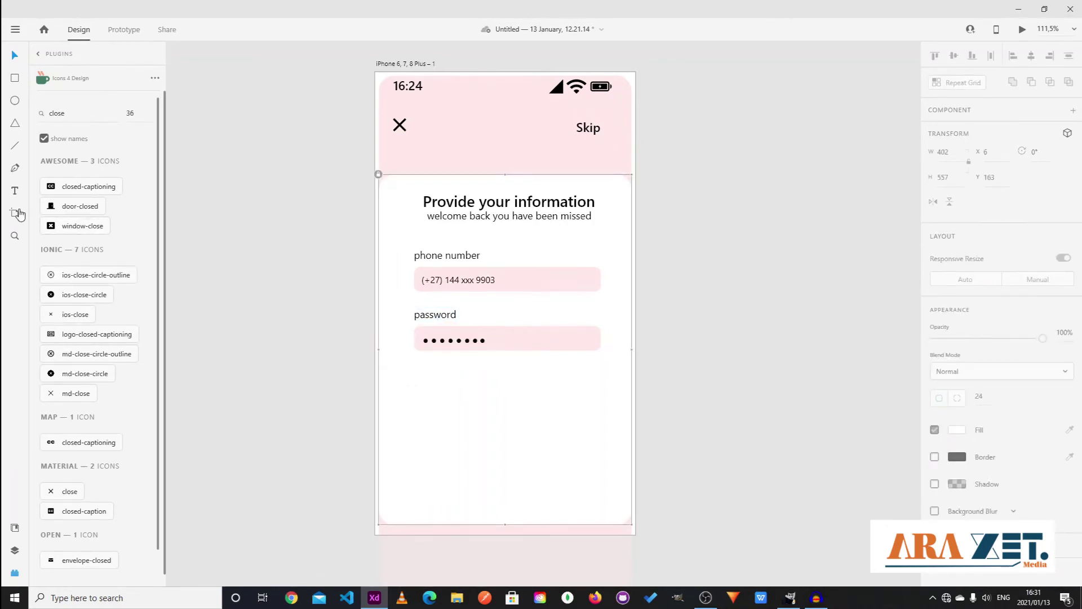
- Draw a button rectangle about 220 by 43 below the password field and move it to about X 108, Y 485
click(14, 212)
key(r)
scroll(437, 277, left, 2)
scroll(437, 277, down, 1)
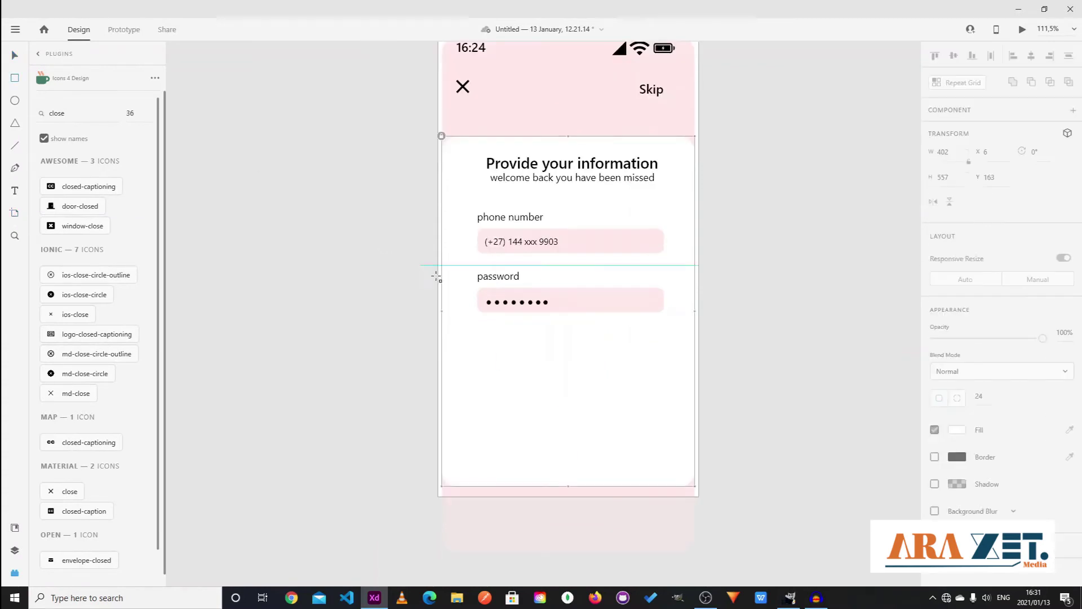
mouse_move(498, 333)
mouse_down()
mouse_move(523, 374)
mouse_move(627, 381)
mouse_move(649, 371)
mouse_move(638, 361)
mouse_up()
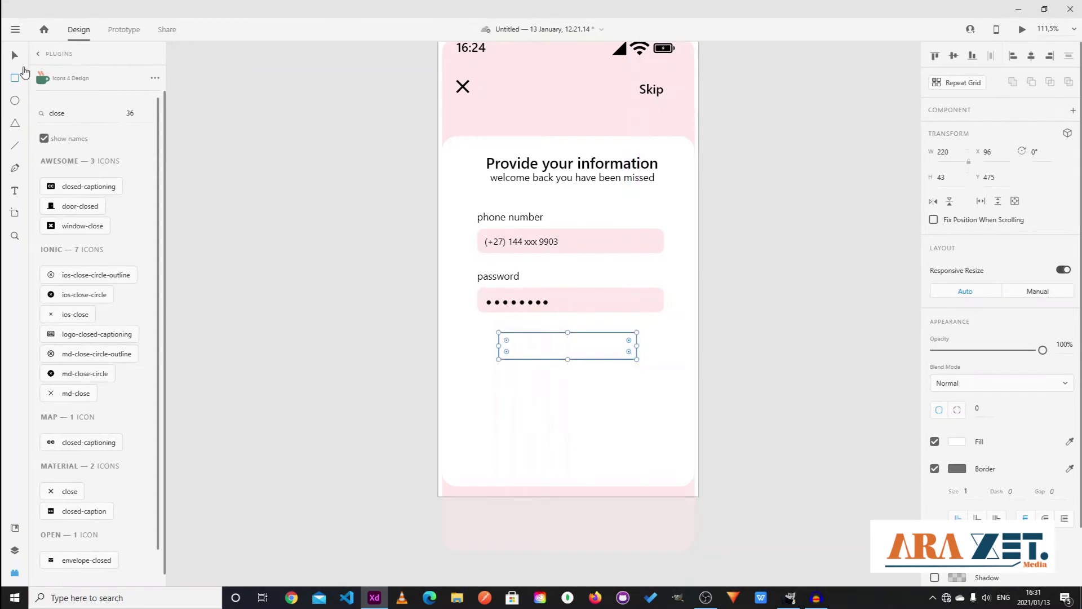
click(13, 58)
drag(542, 349, 556, 353)
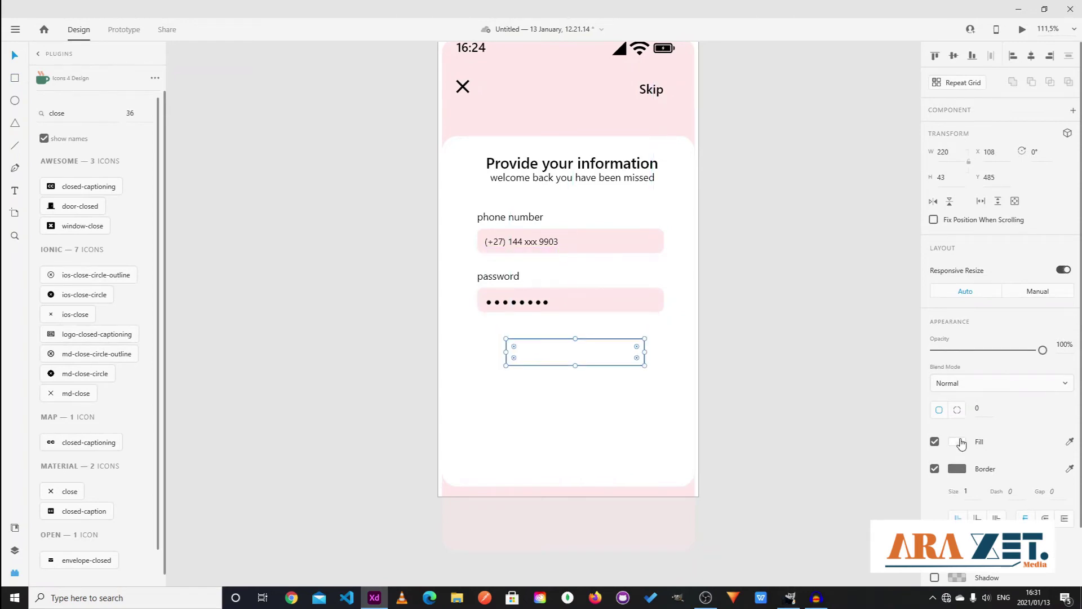
- Style the button rectangle with the saved red swatch as fill, no border and a corner radius of 20
click(960, 442)
click(874, 518)
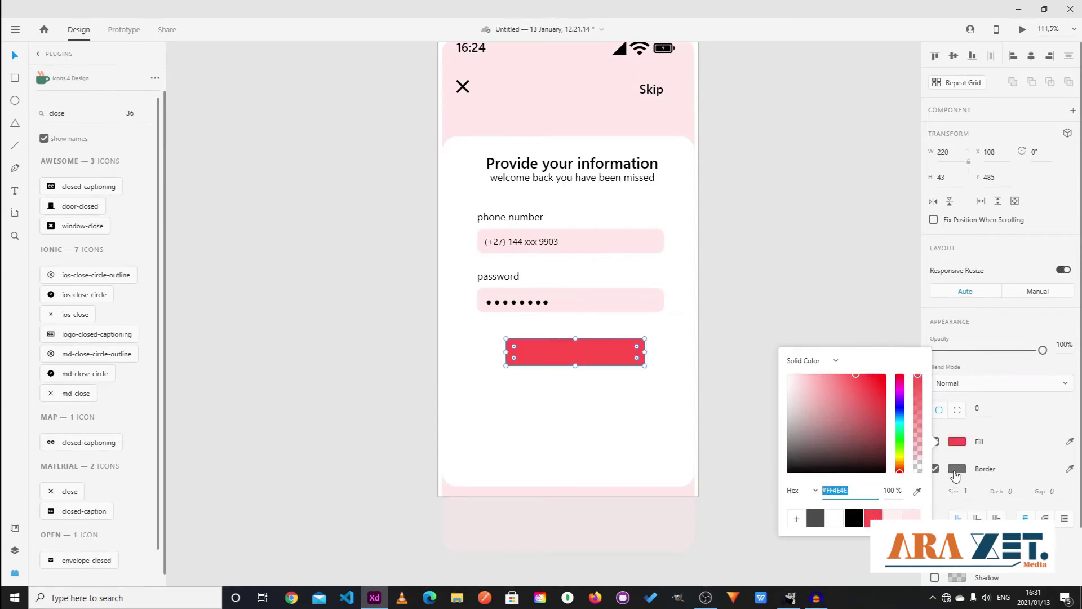
click(957, 468)
click(935, 469)
click(938, 478)
click(932, 470)
click(933, 469)
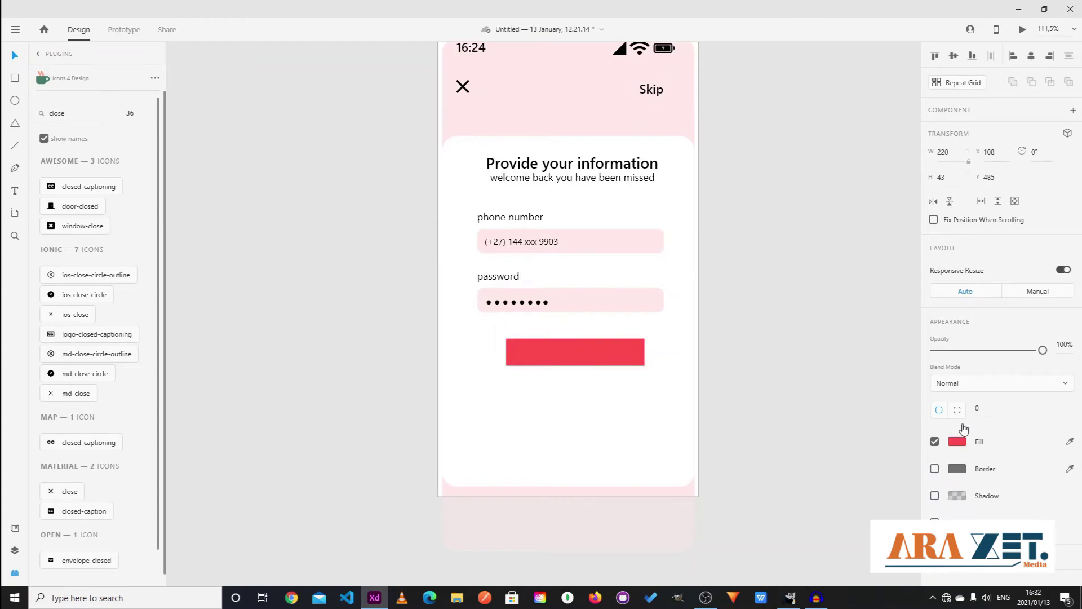
text(20)
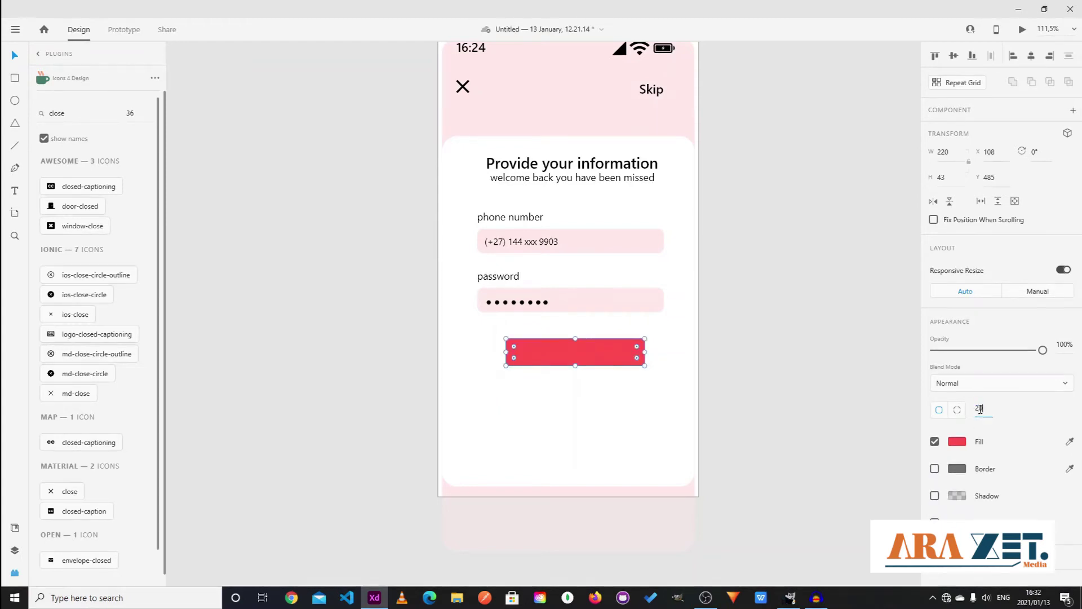
key(Return)
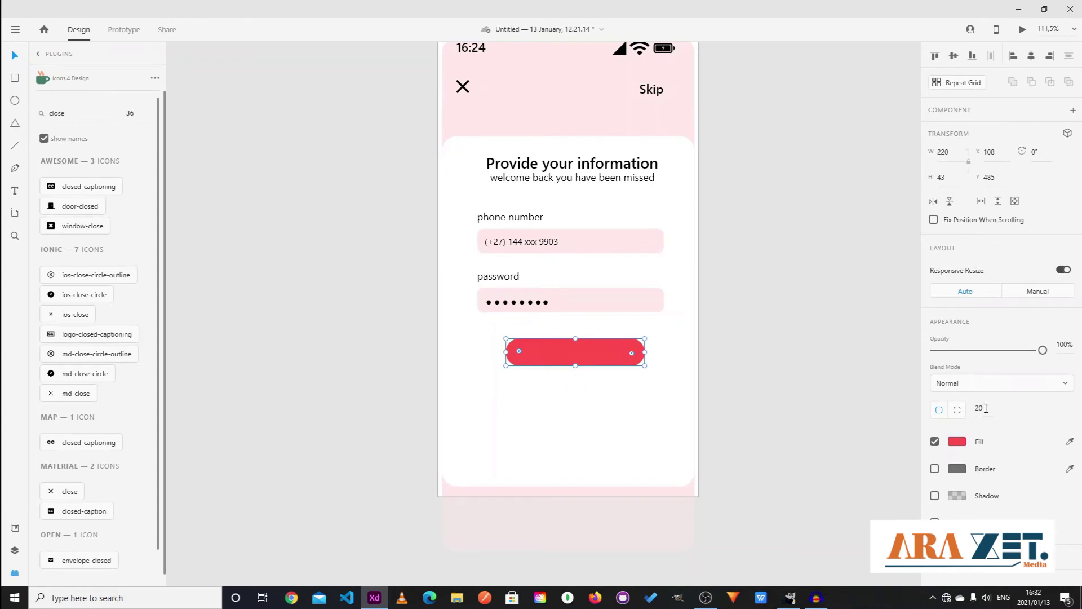
- Set the red button rectangle's corner radius to 11
text(11)
key(Return)
click(581, 388)
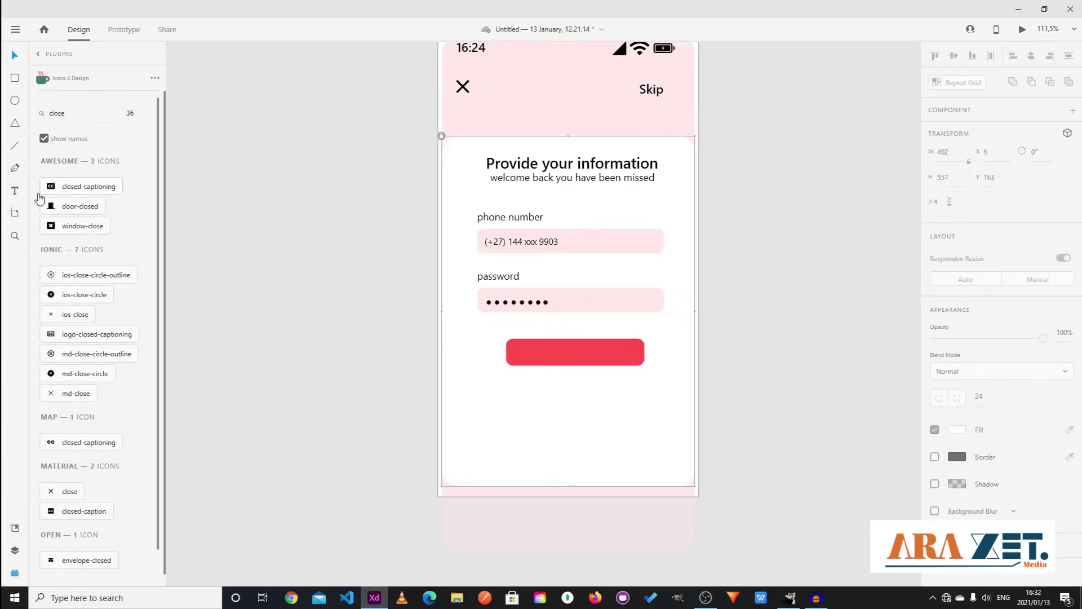
- Add the text "sign in" over the red button
click(13, 191)
click(538, 357)
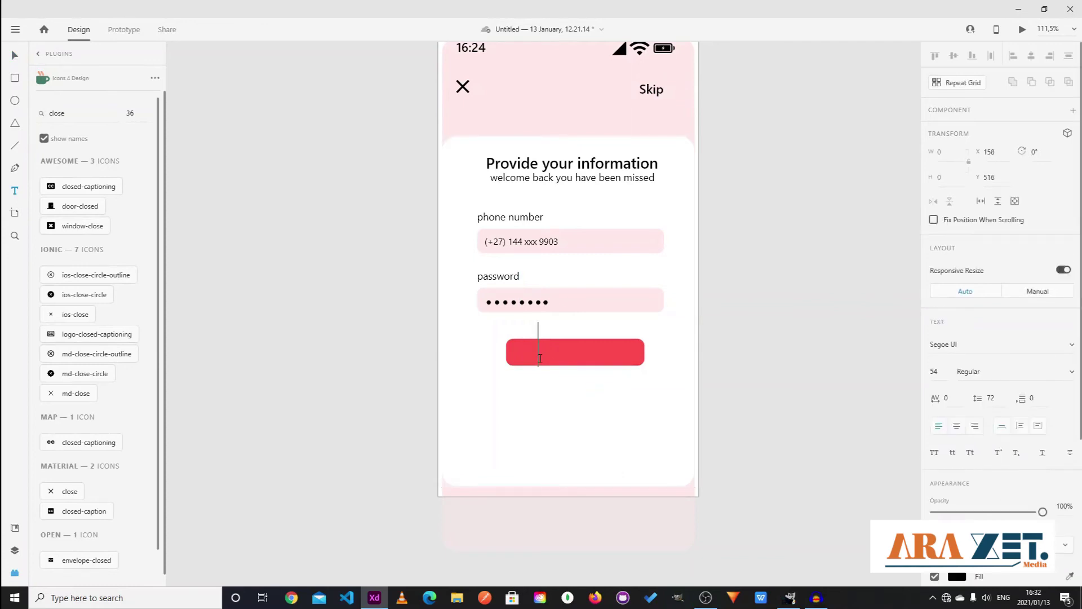
text(sign in)
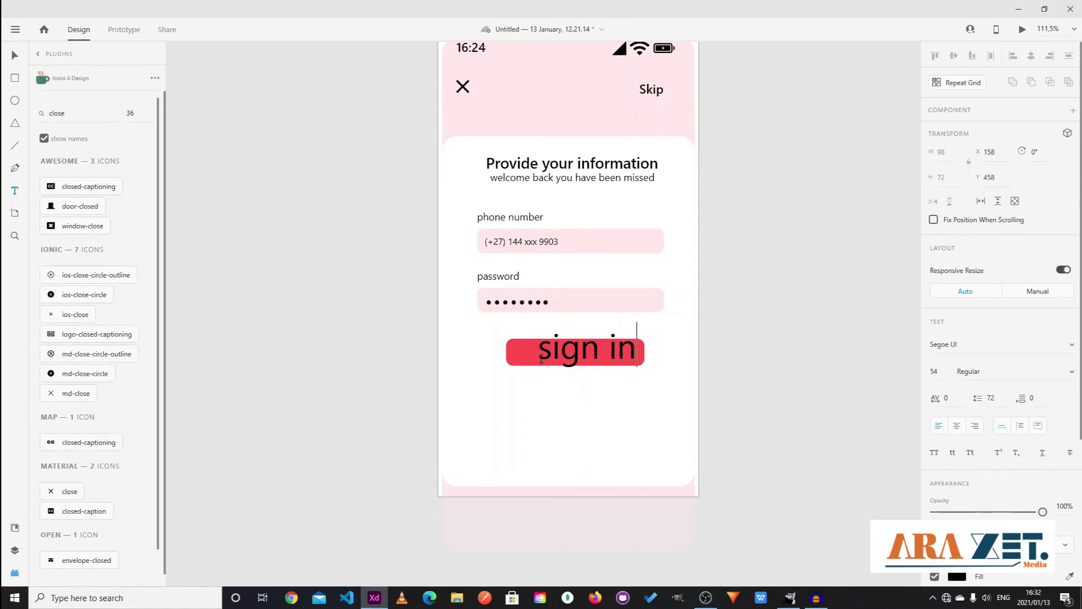
key(Escape)
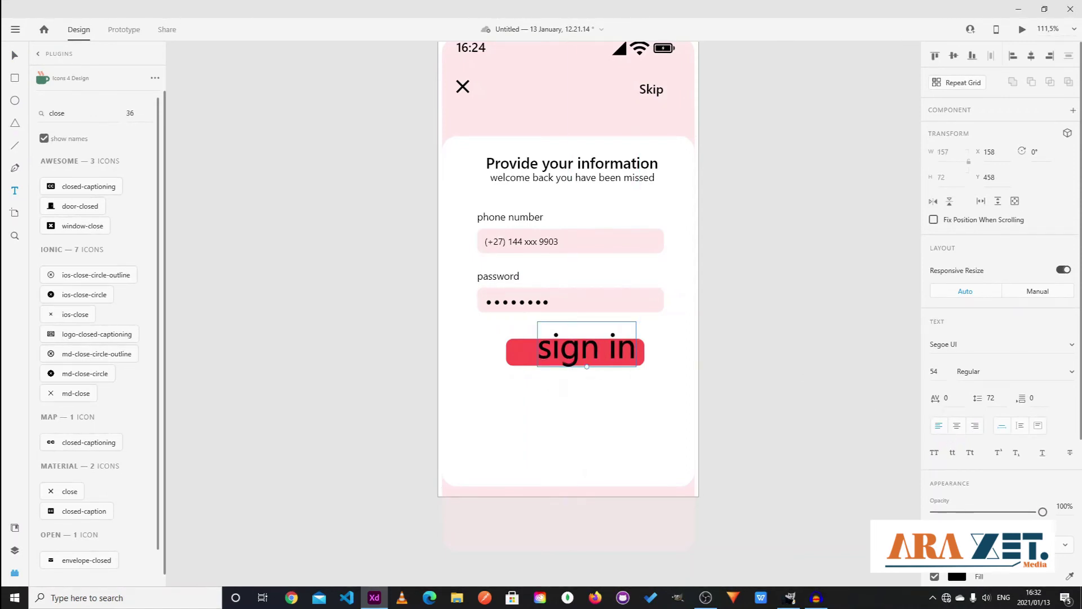
- Set the "sign in" text's font size to 24
key(BackSpace)
key(BackSpace)
text(40)
key(Return)
text(20)
key(Return)
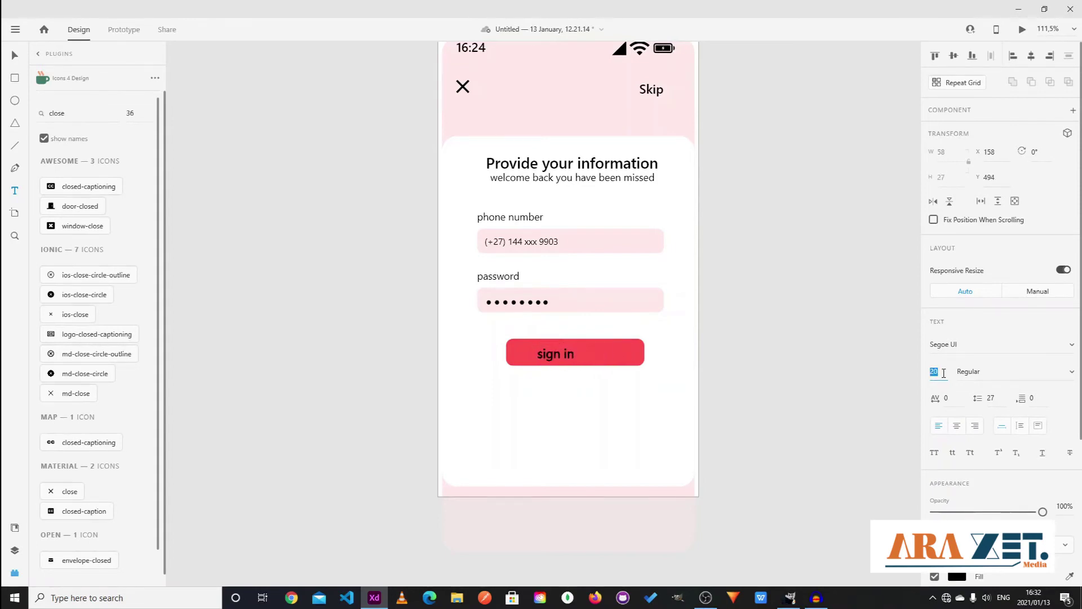
text(23)
key(Return)
key(Up)
- Color both the fill and the border of the "sign in" text white with the saved white swatch
scroll(958, 428, down, 3)
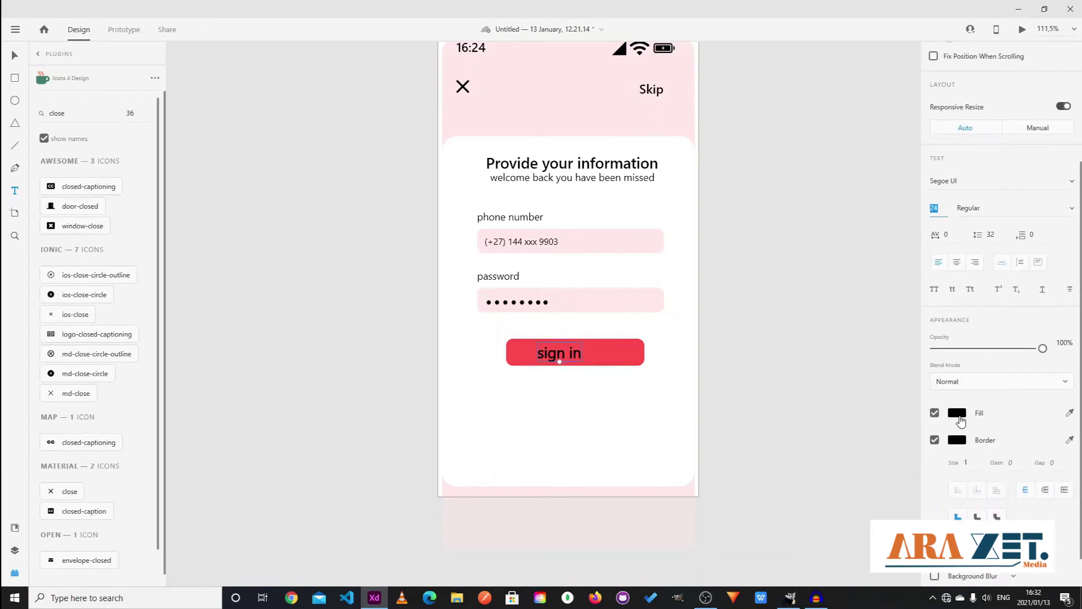
click(957, 413)
click(835, 480)
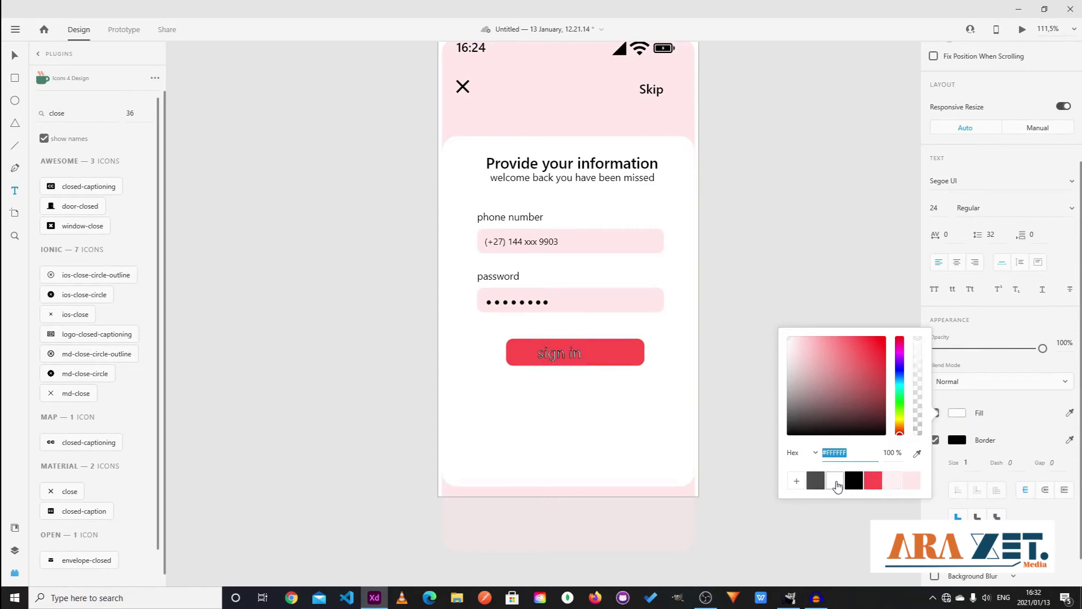
click(955, 444)
click(835, 507)
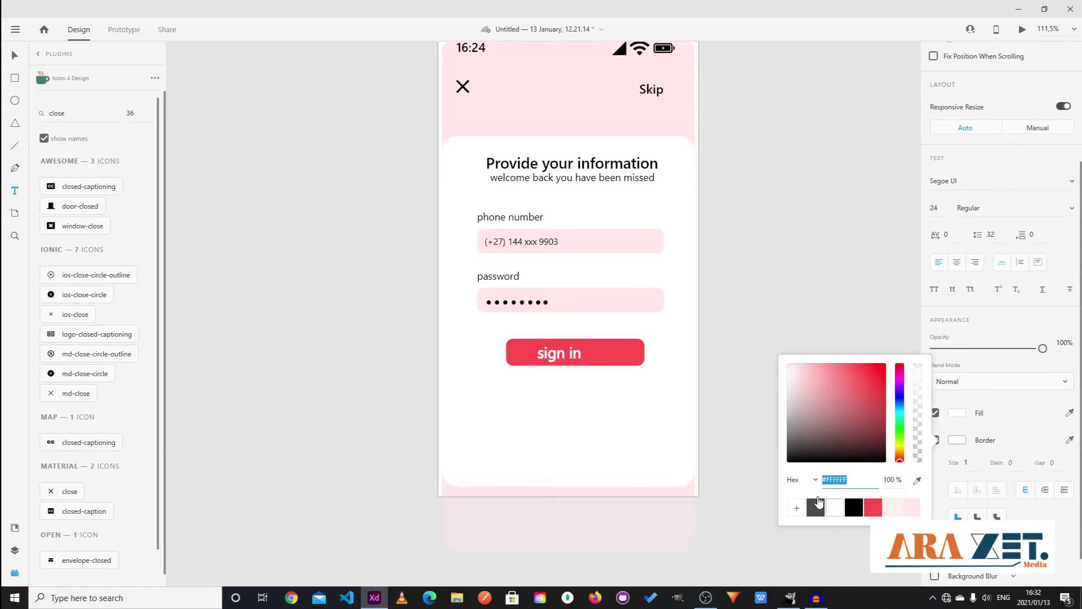
- Move the "sign in" text slightly right so it sits near the middle of the red button
click(15, 55)
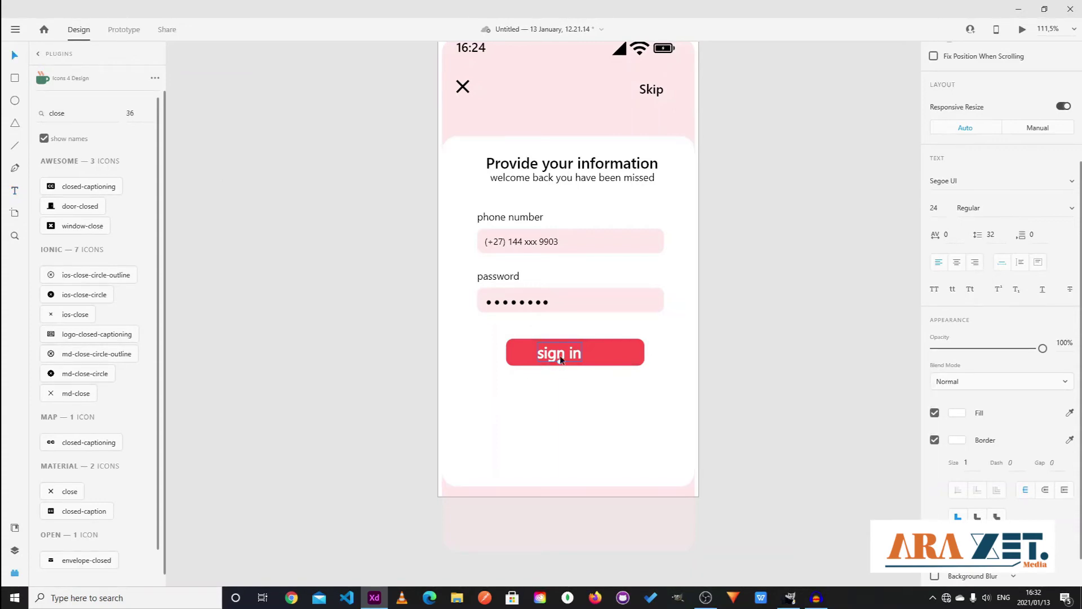
drag(556, 353, 563, 352)
click(598, 388)
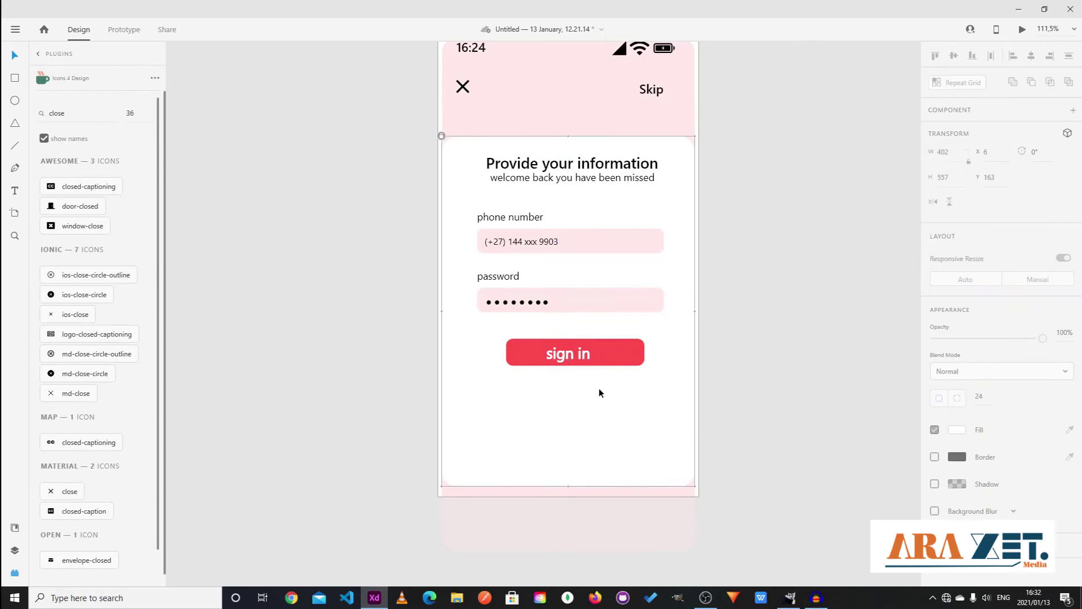
click(785, 168)
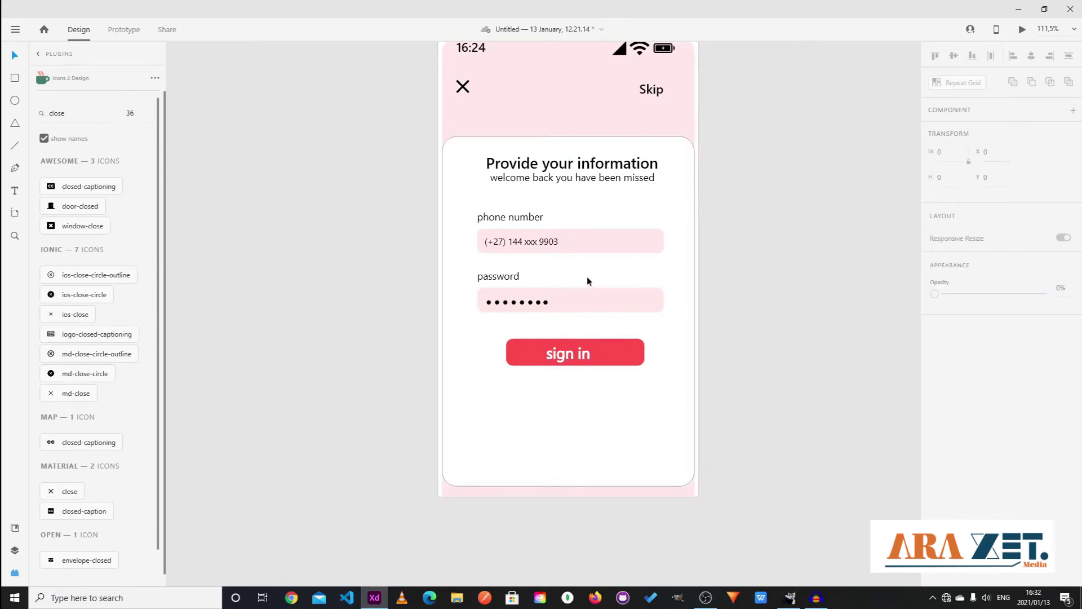
- Search the icon library for "check" and place an outlined circle checkmark at the right end of the phone number field
ctrl+scroll(611, 271, down, 2)
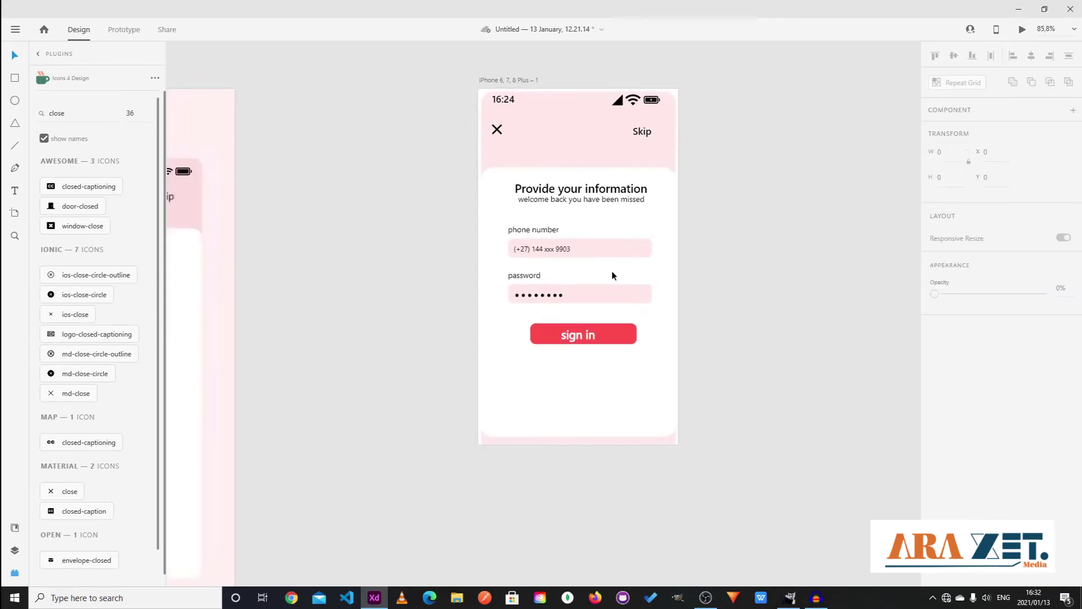
drag(764, 229, 700, 294)
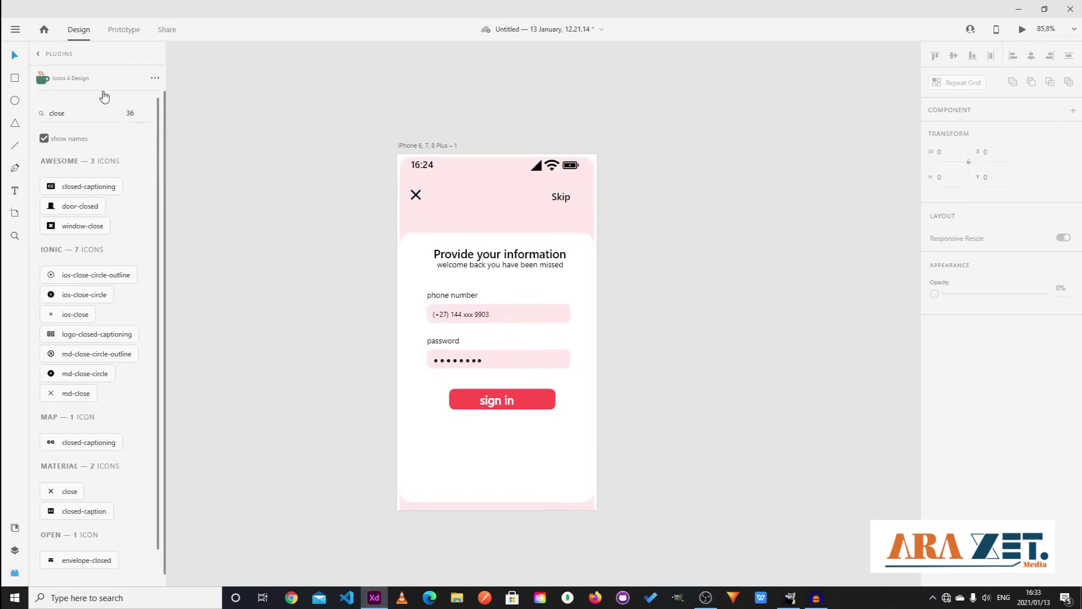
click(84, 113)
text(che)
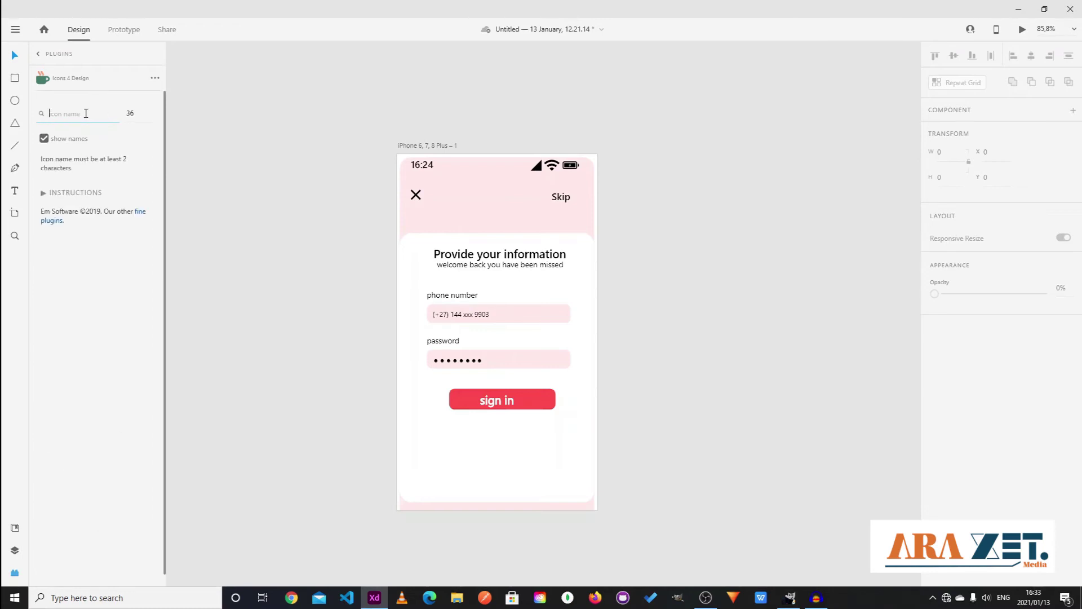
text(ck)
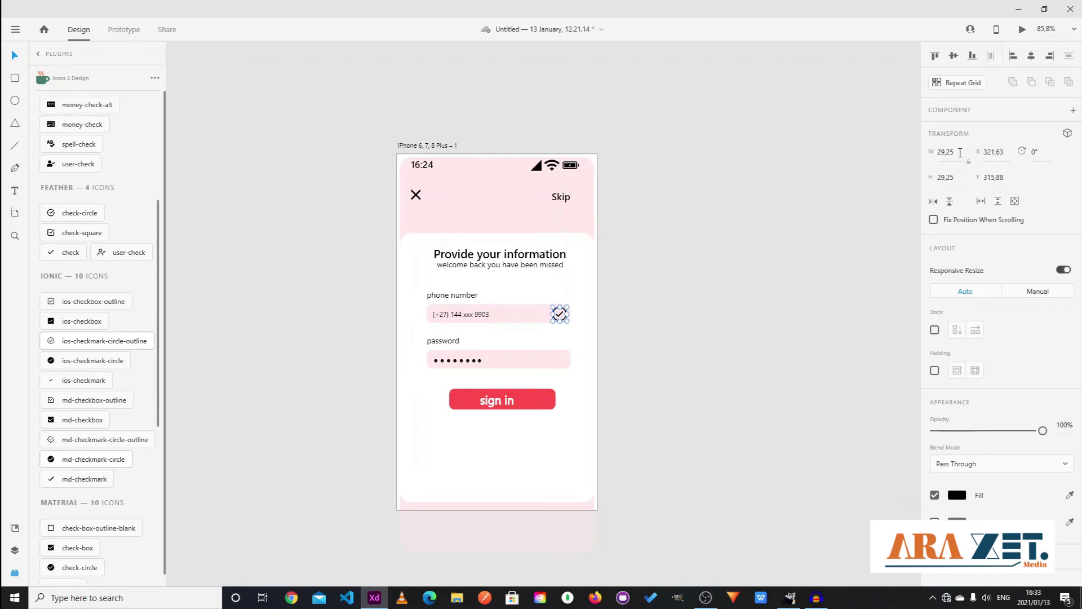
- Resize the checkmark icon to 20,25 by 20,25 and fill it with the saved red swatch
click(962, 151)
text(26,25)
key(Return)
text(20,25)
key(Return)
click(958, 496)
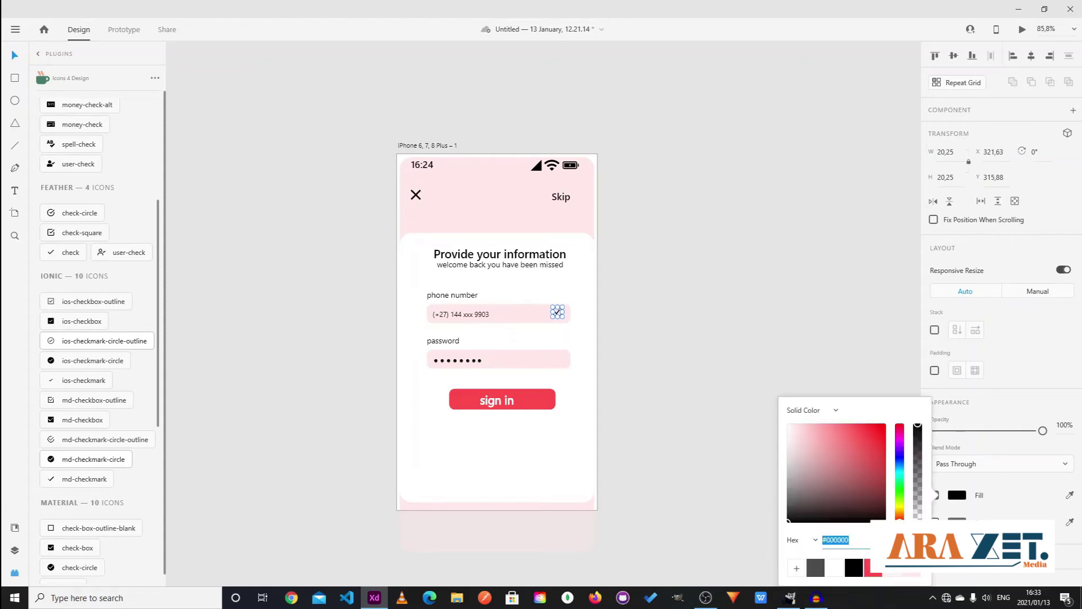
click(874, 568)
- Shift the headings, fields, checkmark and sign in button down about 72 and remove the extra pink rectangle extending below the artboard
key(ctrl+a)
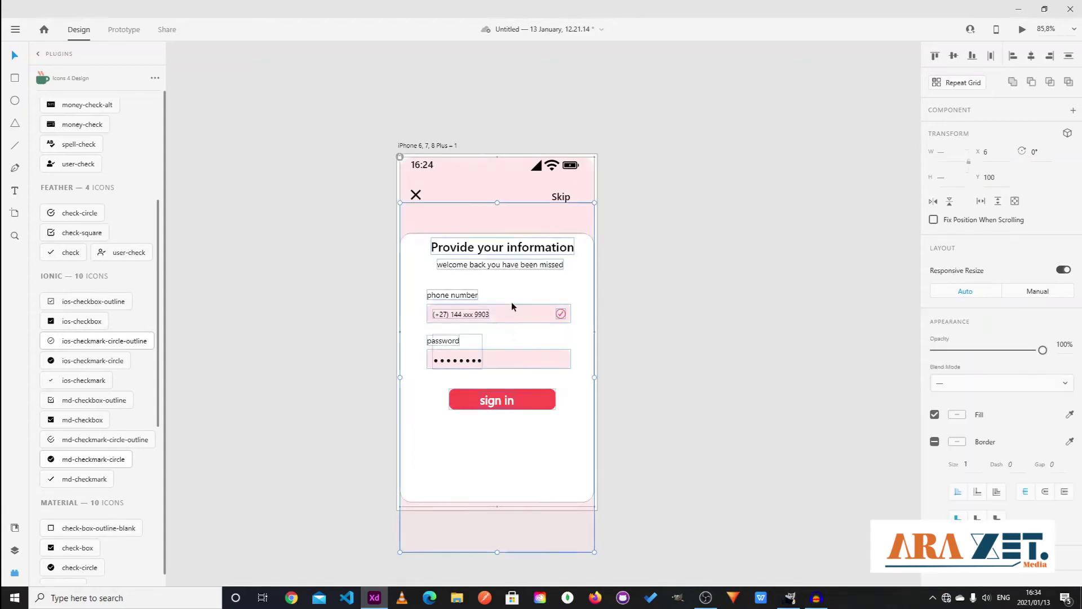
drag(500, 316, 498, 338)
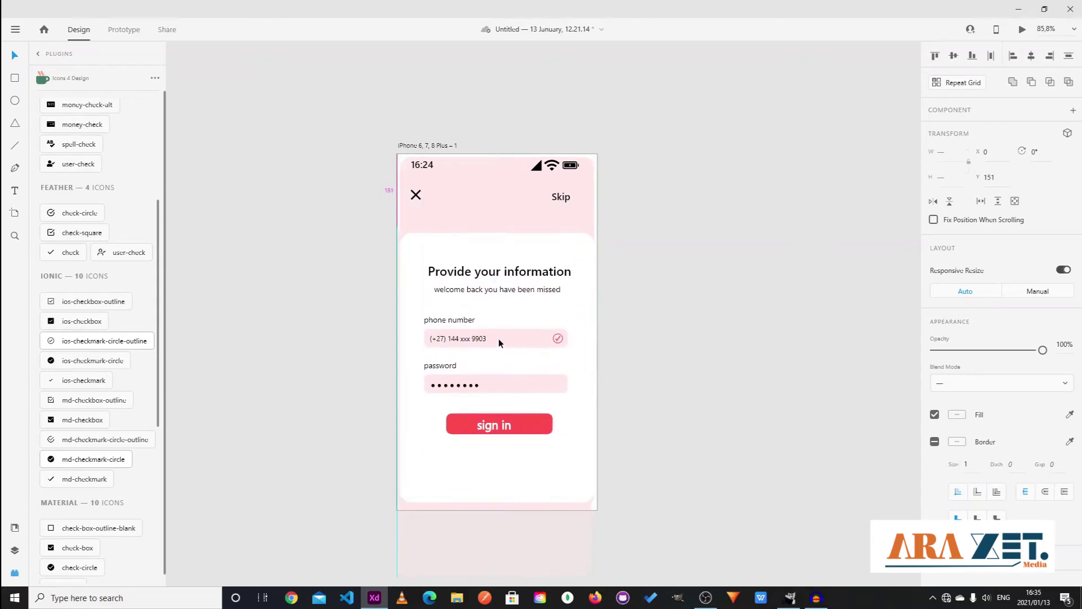
mouse_move(498, 338)
mouse_down()
mouse_move(497, 325)
mouse_move(498, 348)
mouse_up()
click(665, 295)
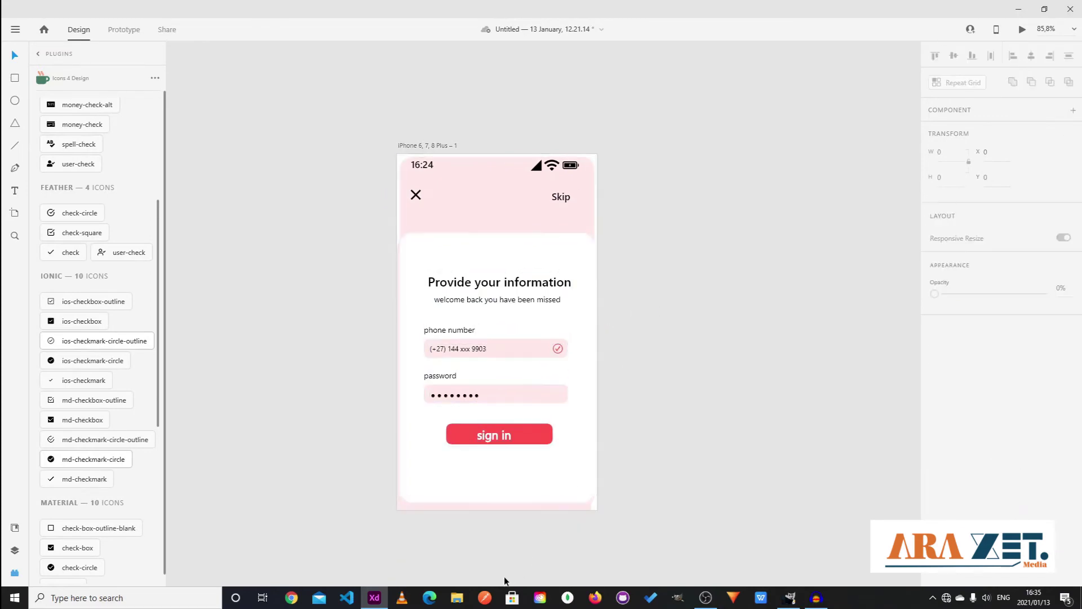
click(512, 508)
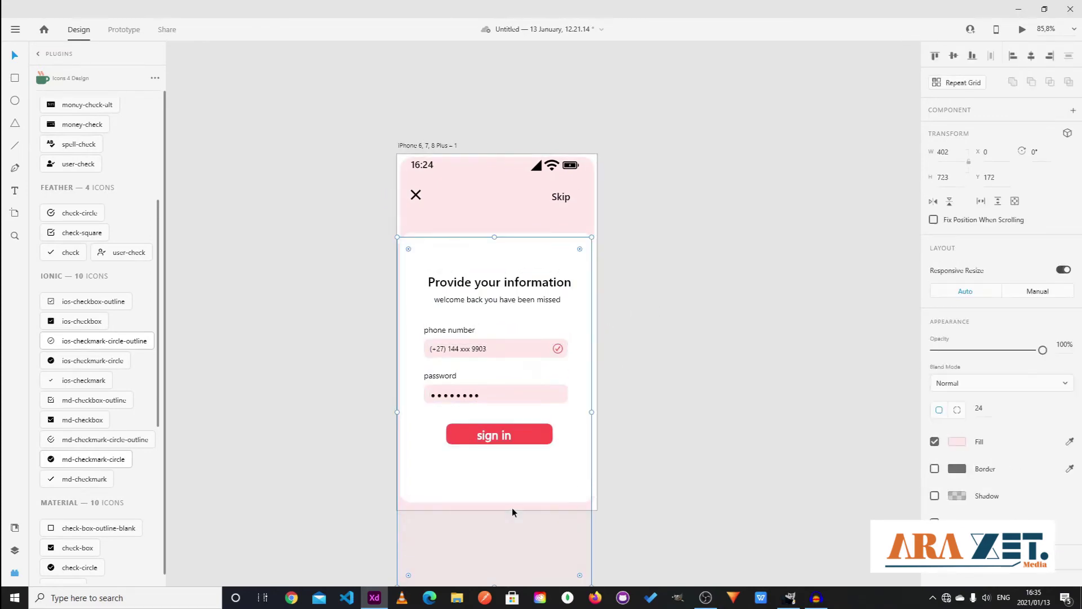
key(Escape)
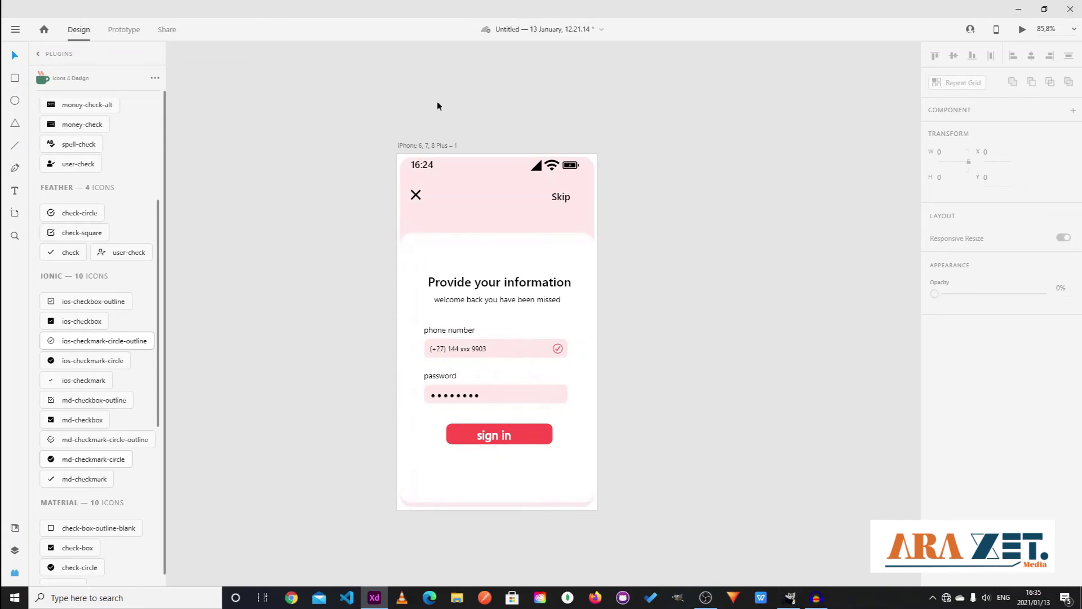
click(431, 144)
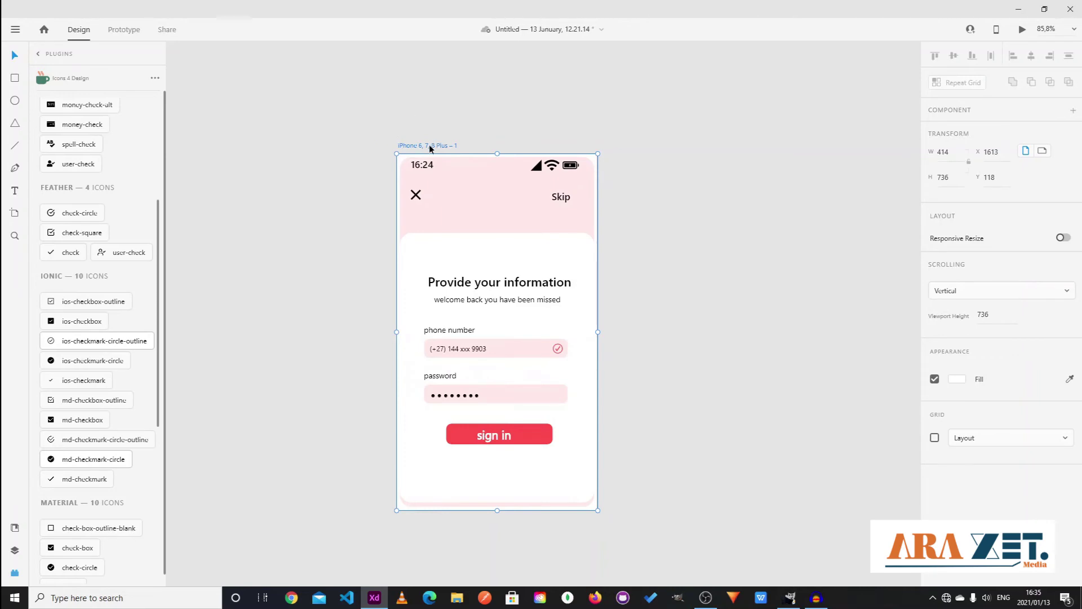
drag(428, 144, 649, 144)
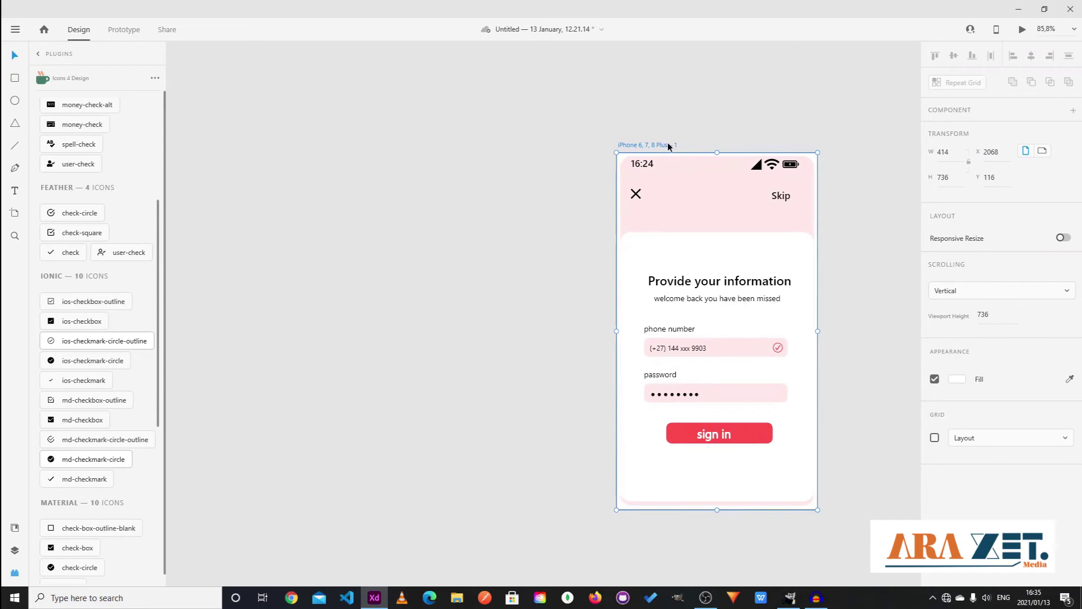
key(ctrl+z)
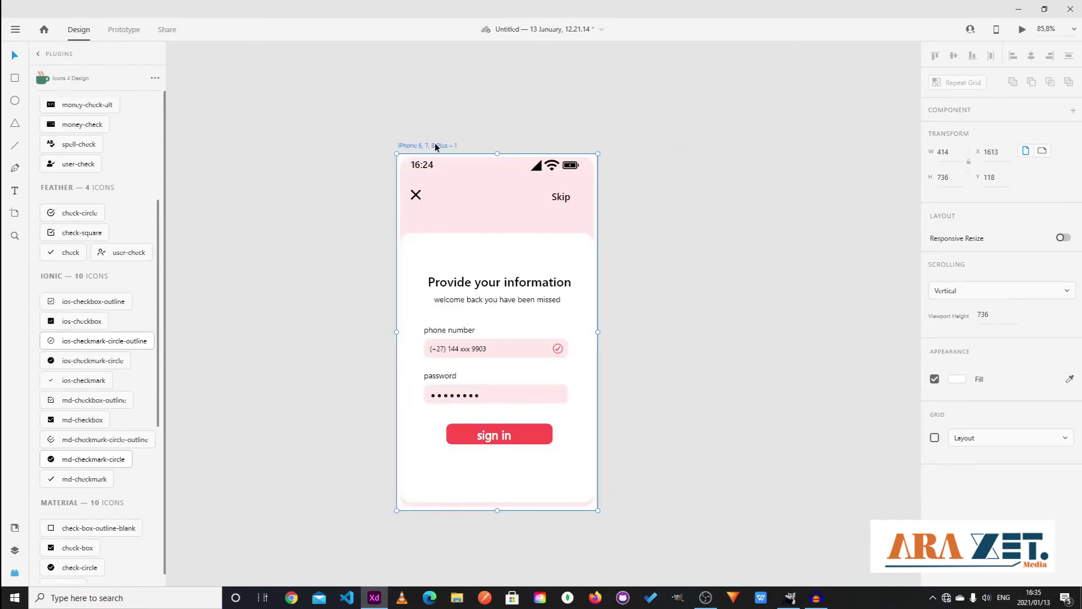
- Duplicate the sign-in artboard and place the copy just to the right of the original
drag(435, 148, 651, 145)
click(704, 128)
drag(695, 142, 541, 171)
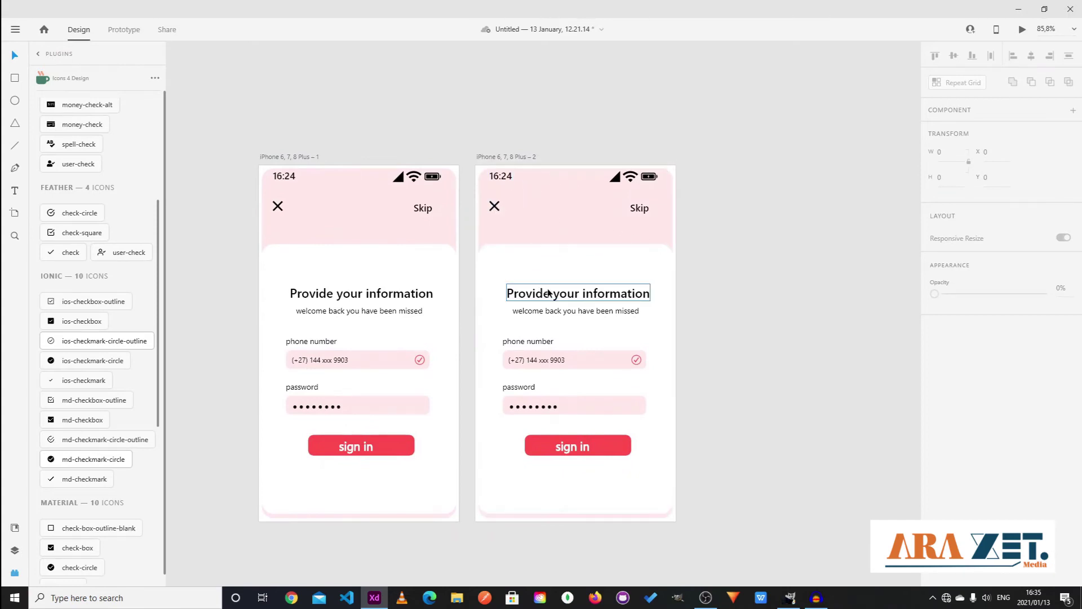
- Replace the heading on the duplicated artboard with "let's get sign up"
double_click(583, 292)
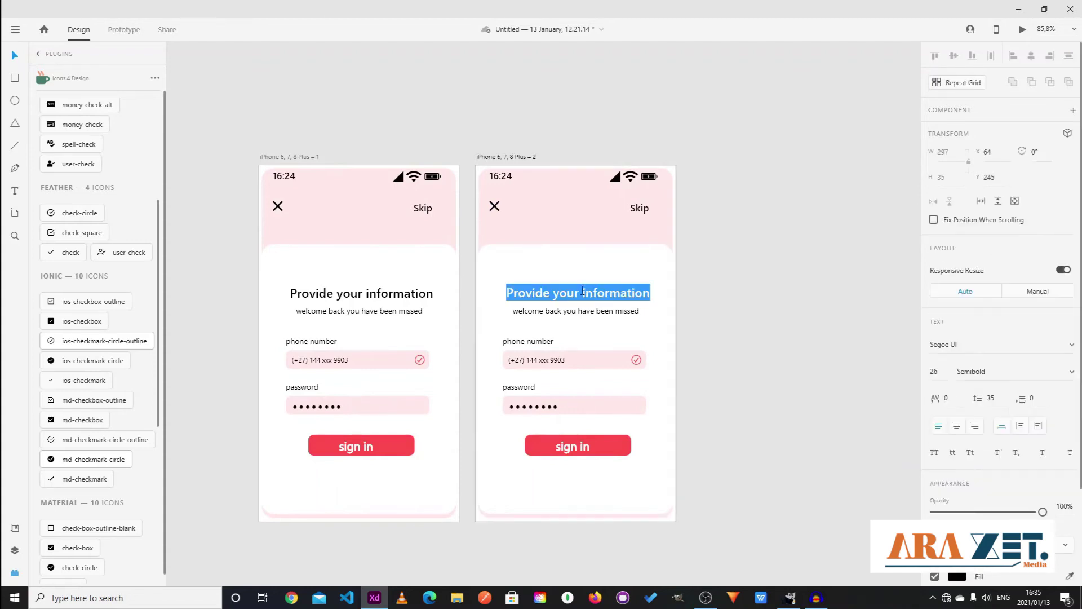
text(let)
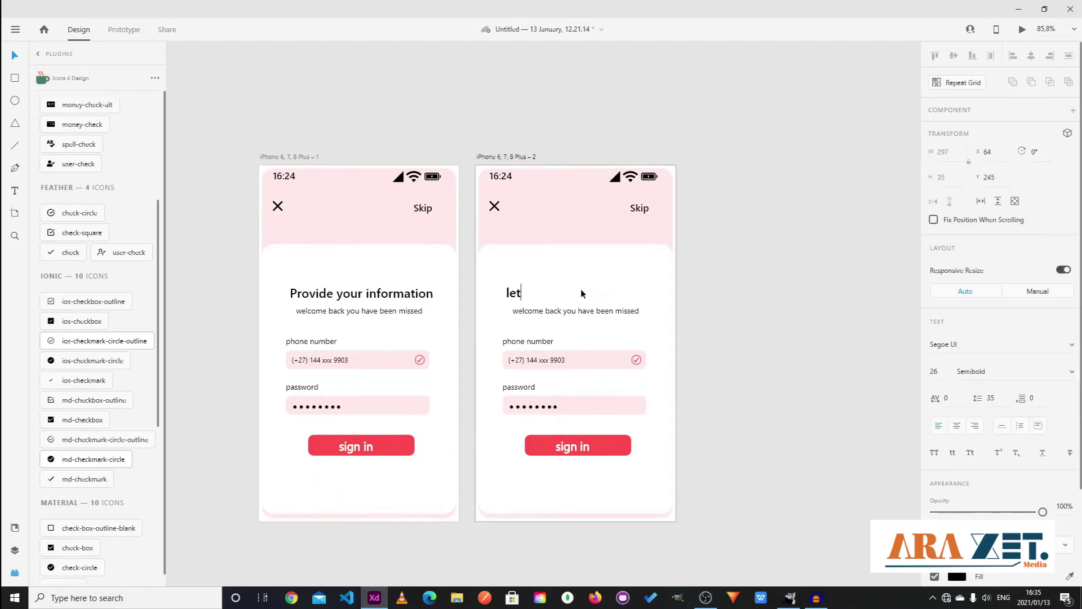
text('s get sign up)
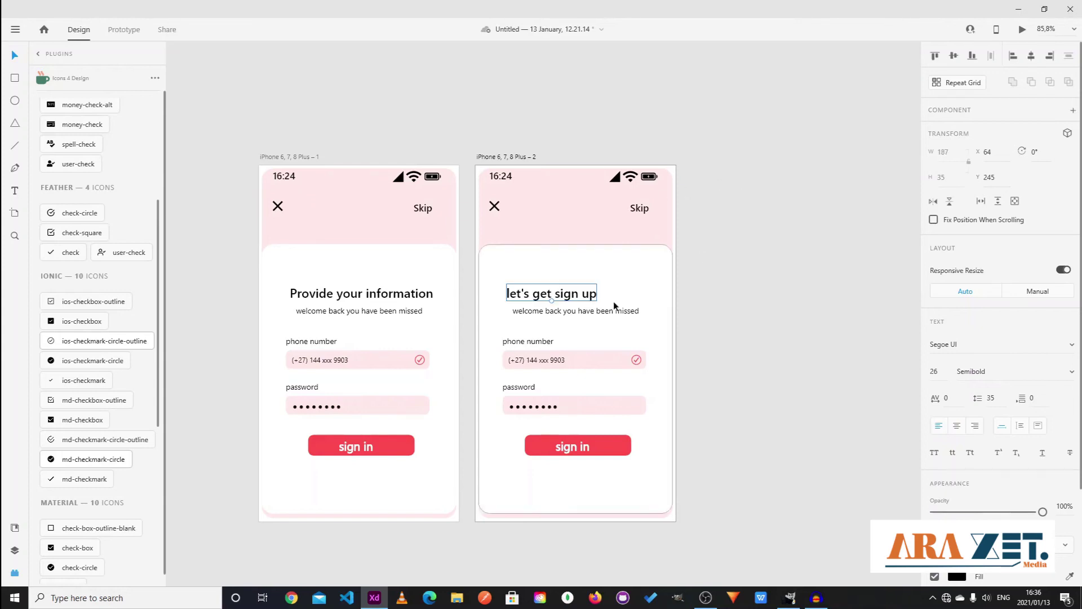
- Center-align the subtitle on the second artboard and change it to "create a new account to continue"
double_click(593, 308)
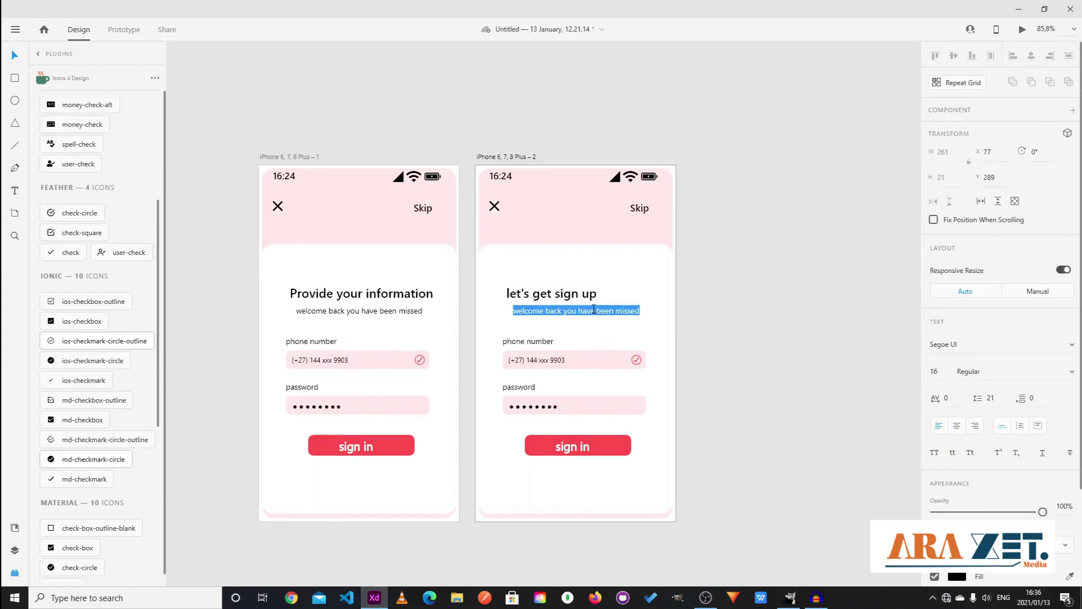
click(956, 427)
text(cre)
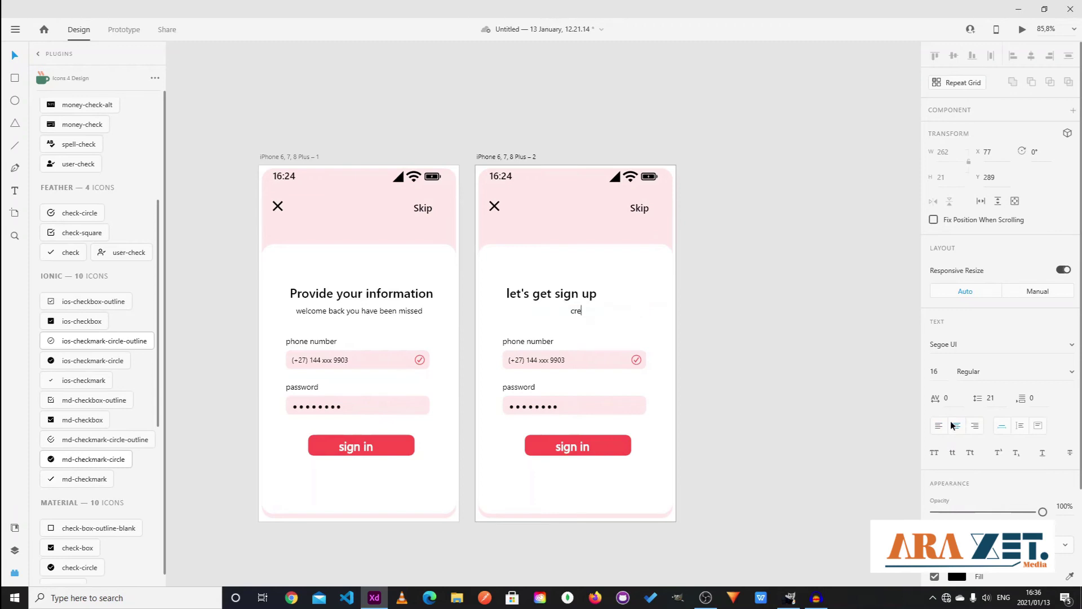
text(ate a new account to continue)
key(Escape)
- Center the sign-up heading higher on the white card and move the subtitle beneath it to about X 90, Y 247
click(546, 295)
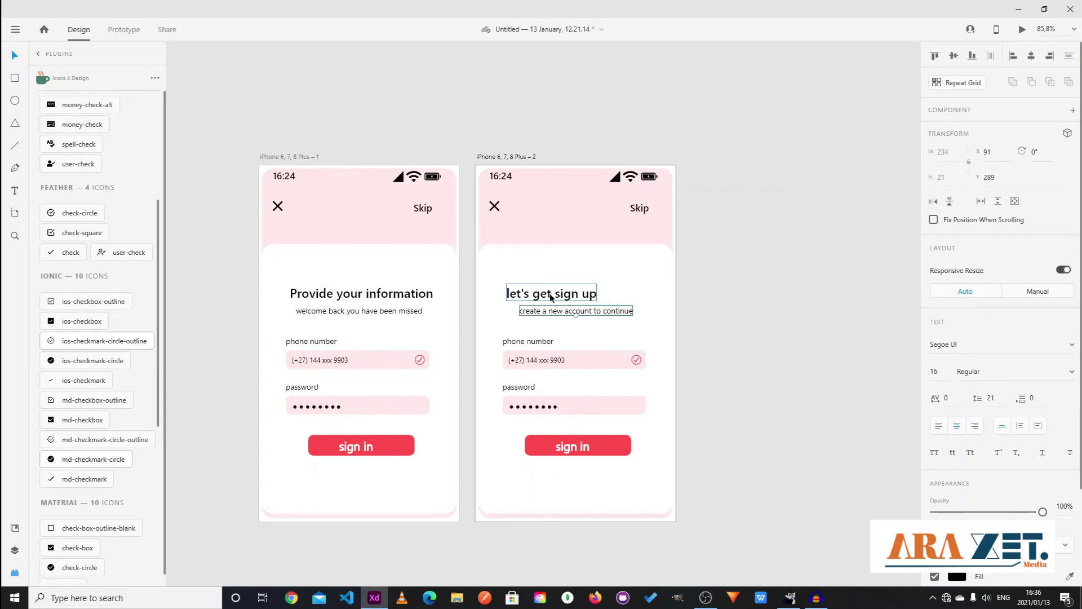
drag(551, 296, 578, 290)
click(577, 307)
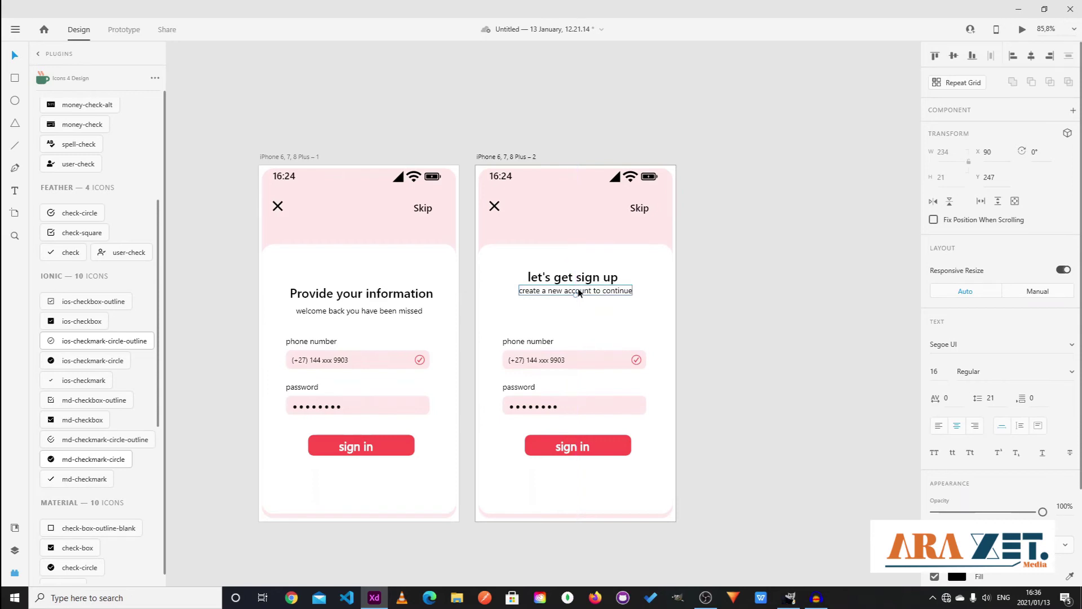
- Duplicate the second artboard's phone number label, field and sample number about 71 higher, to X 56, Y 281
click(584, 327)
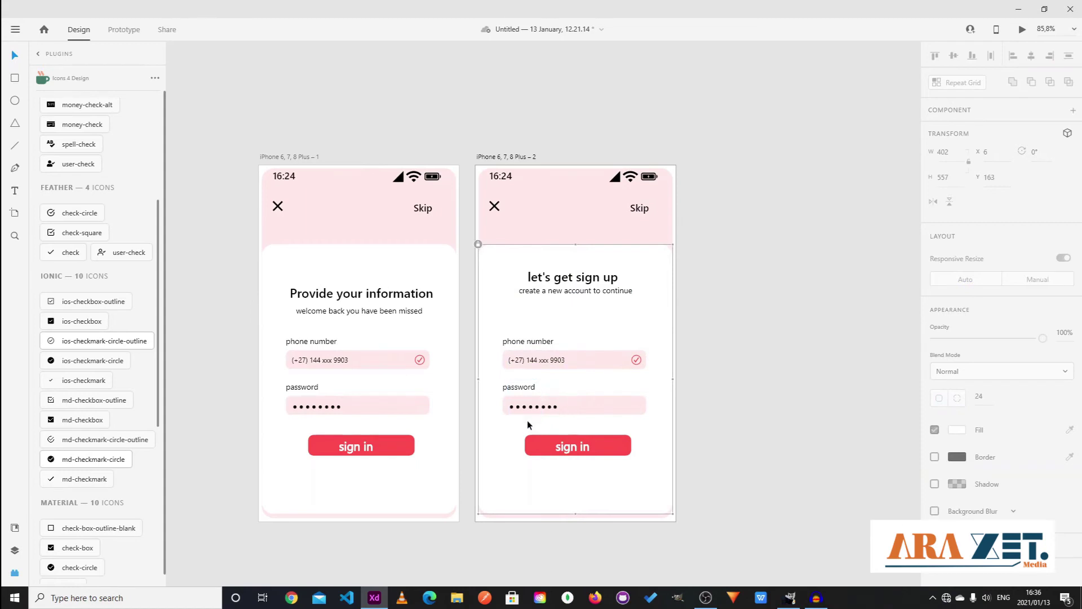
click(522, 367)
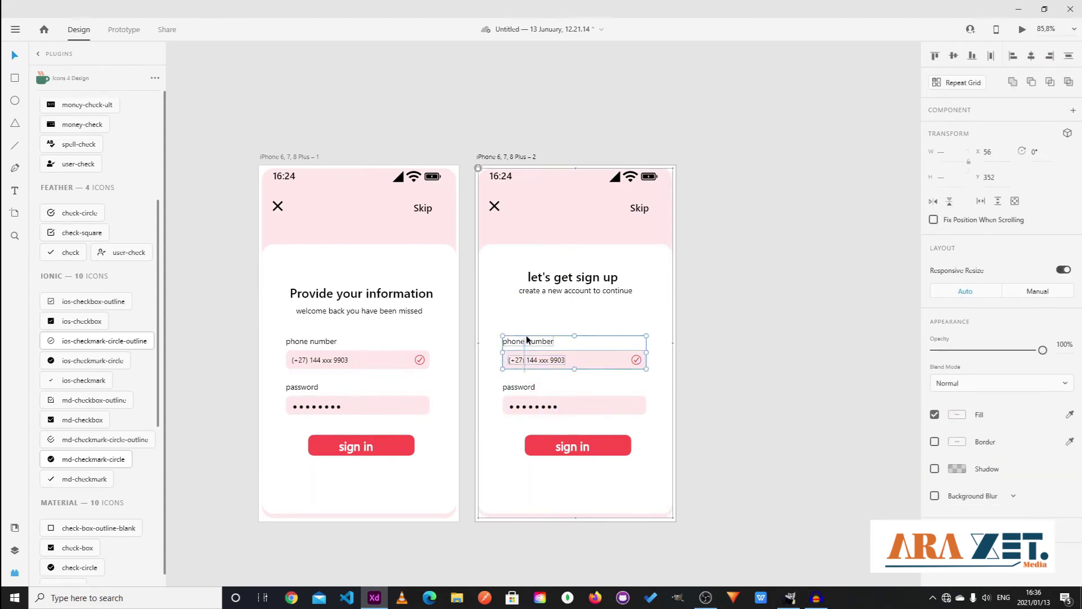
drag(532, 343, 534, 306)
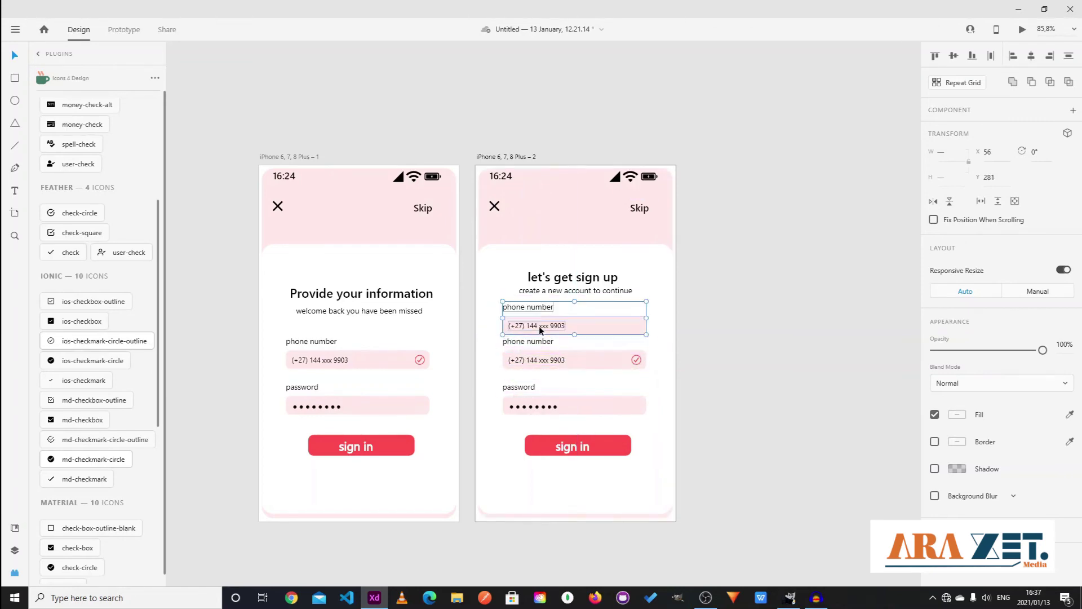
- Relabel the second artboard's duplicated phone number field as "name" and replace its sample number with "ara zet"
double_click(522, 306)
text(name)
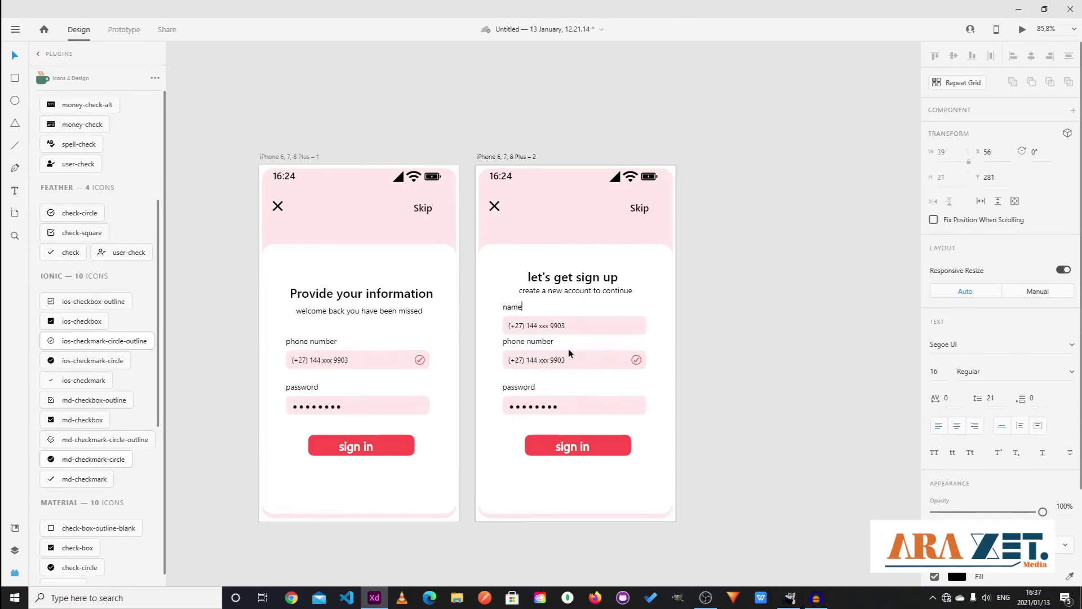
click(566, 328)
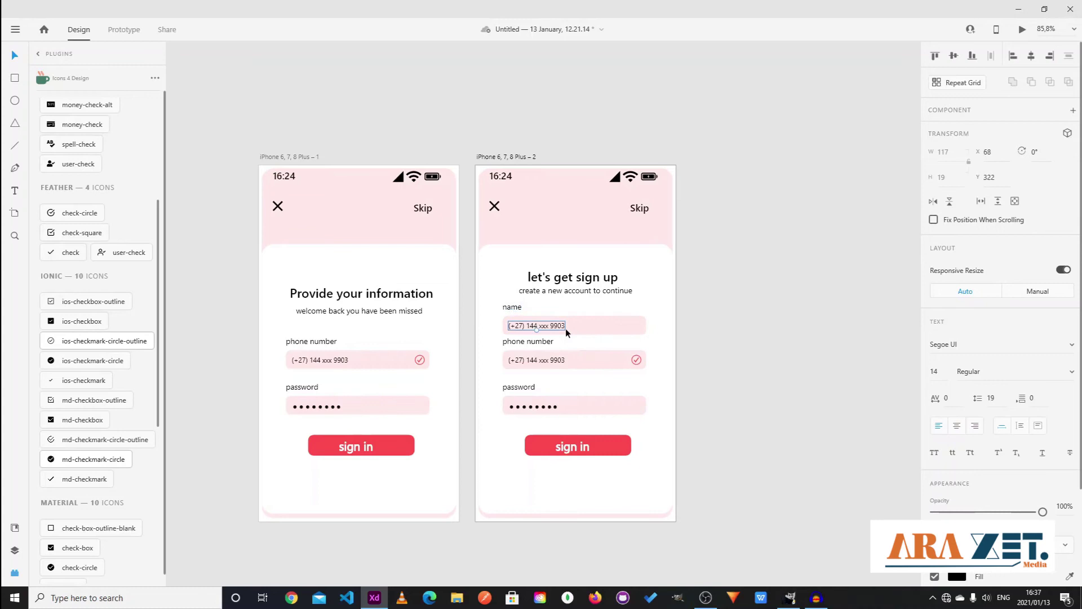
key(Delete)
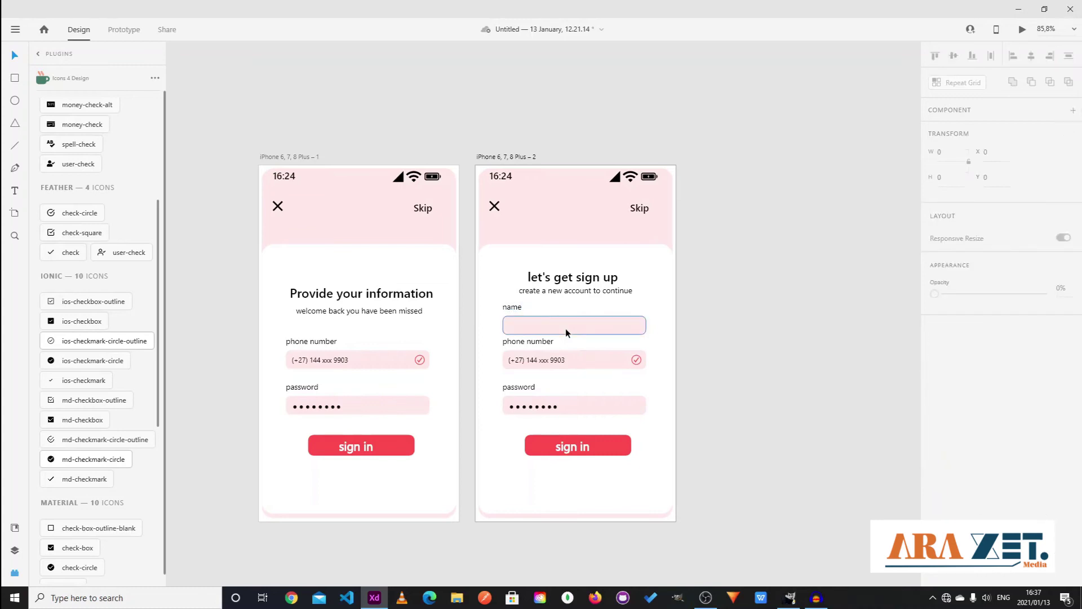
key(ctrl+z)
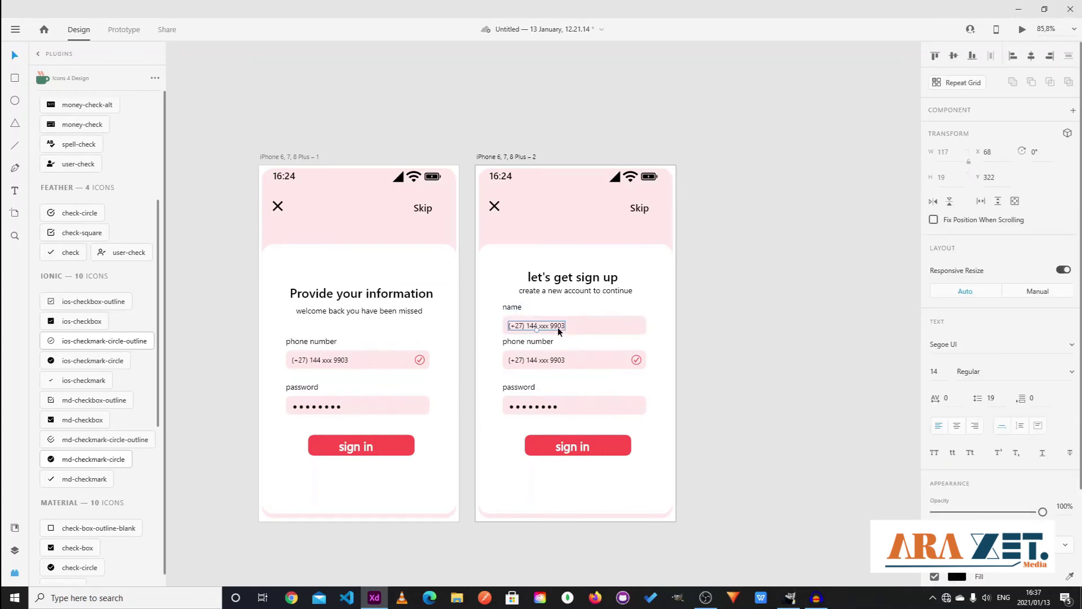
double_click(546, 325)
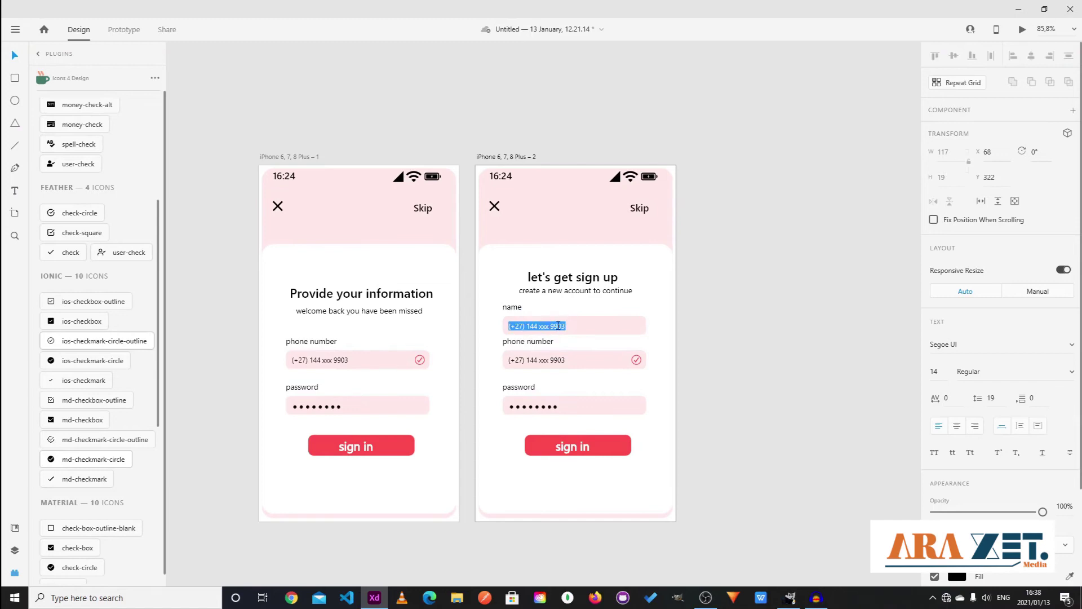
text(ara zet)
key(Escape)
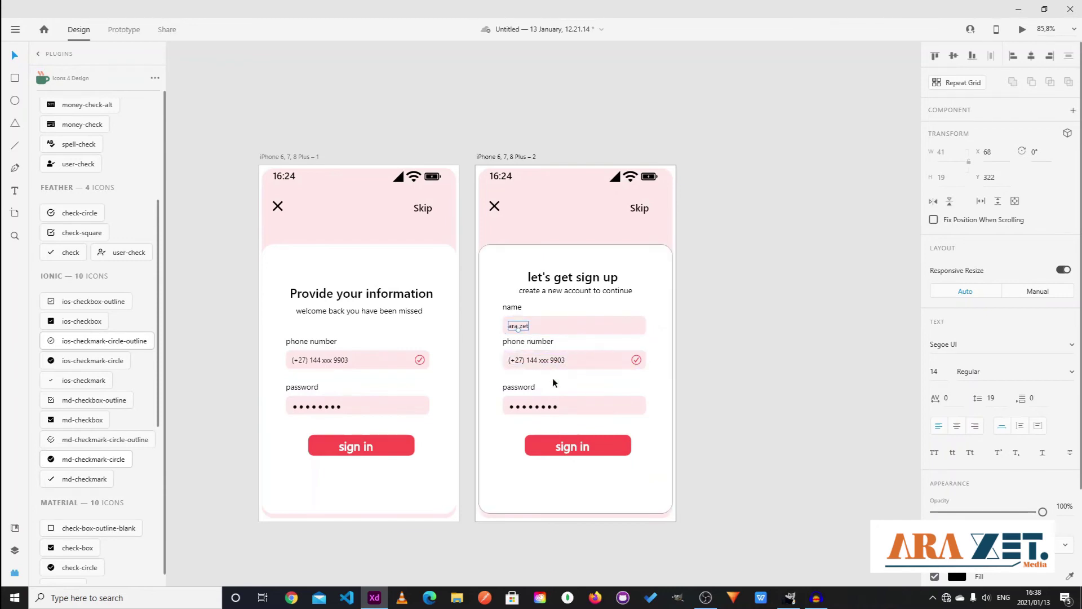
- Nudge the password label, field and dots on the second artboard to about X 59, Y 442
click(591, 390)
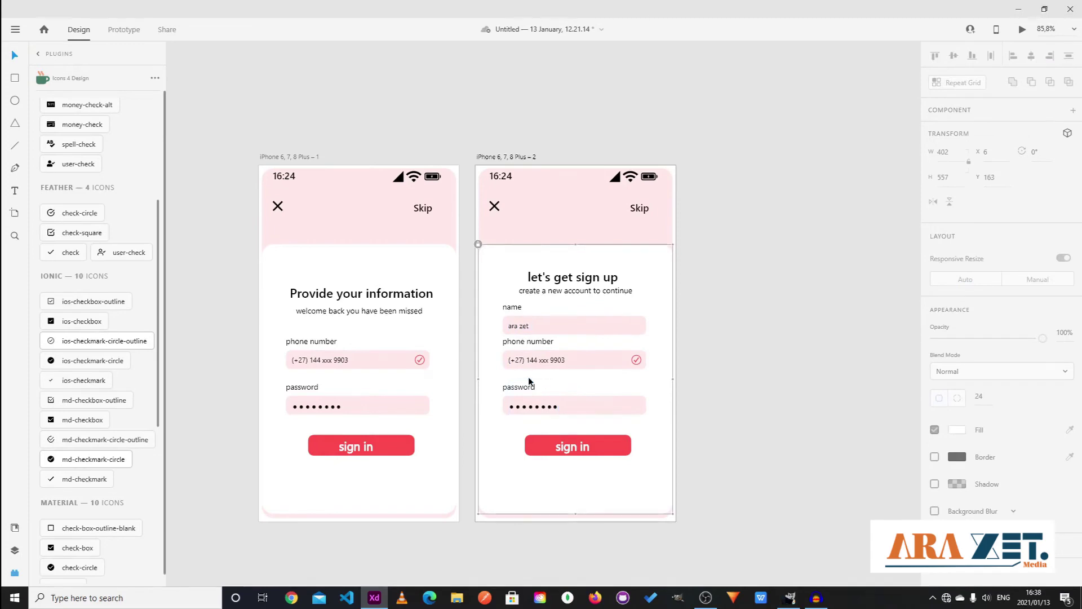
click(518, 414)
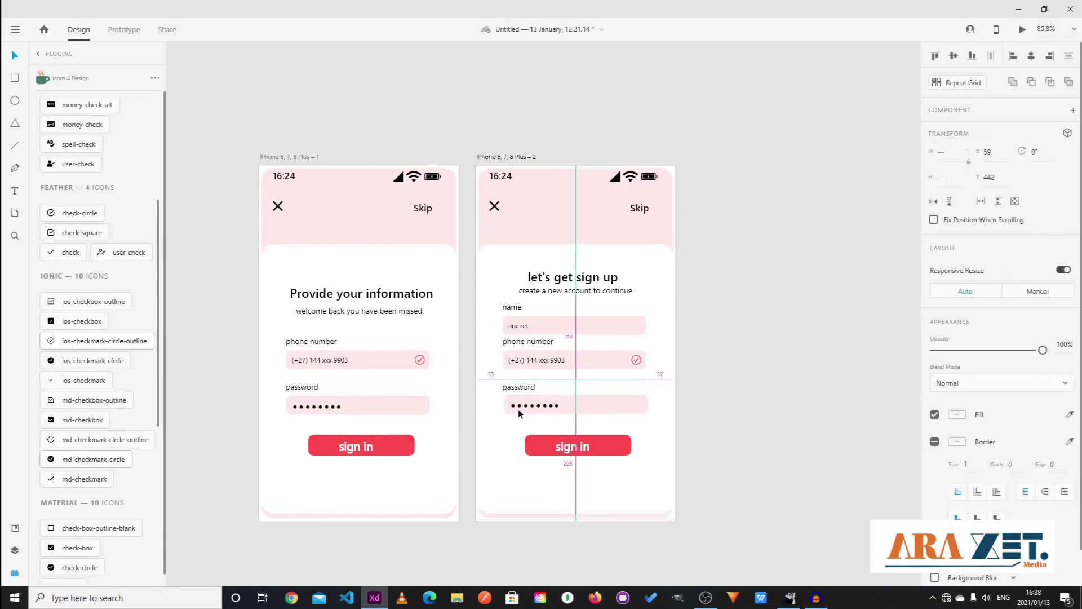
key(Escape)
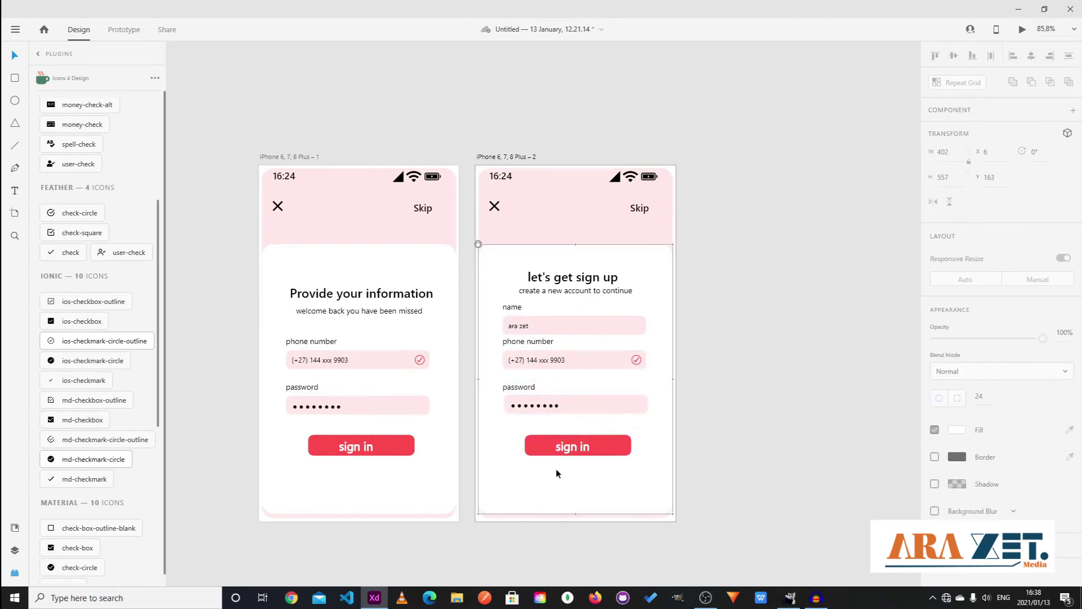
- Move the second artboard's red button and its text about 39 lower and change the text to "sign up"
click(565, 440)
drag(600, 442, 604, 462)
double_click(584, 464)
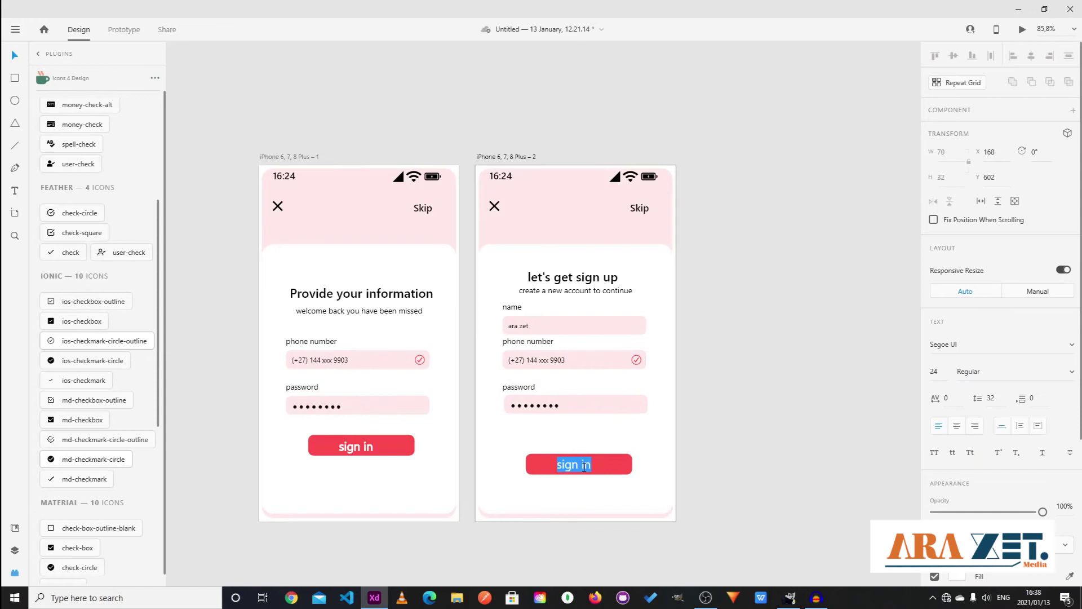
text(sign up)
key(Escape)
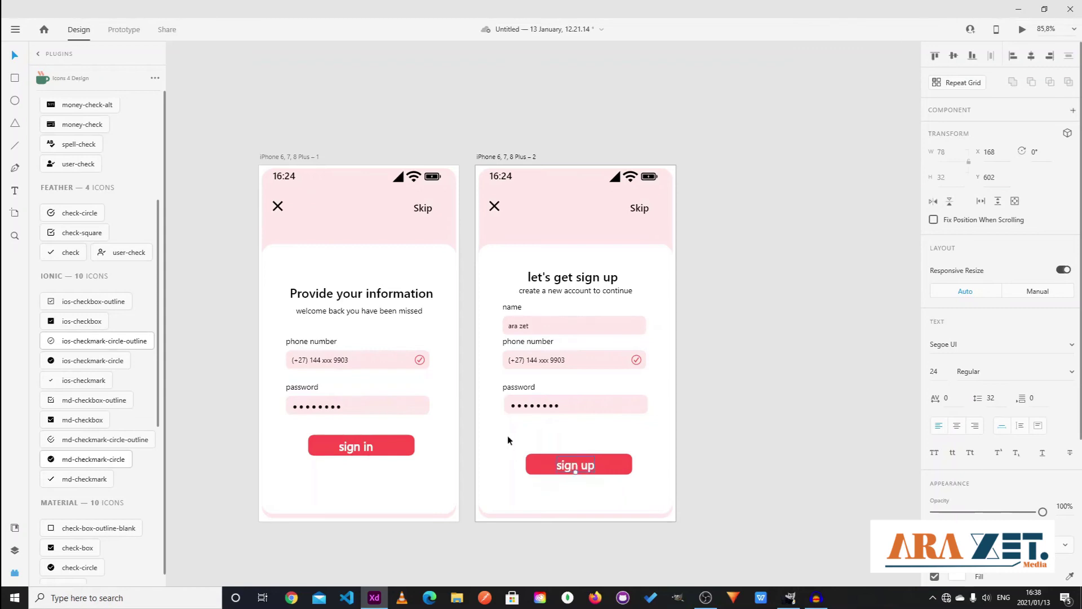
- Try to move the second artboard's password label and field to about X 50, Y 448
click(520, 419)
mouse_move(524, 399)
mouse_down()
mouse_move(520, 369)
mouse_move(519, 391)
mouse_up()
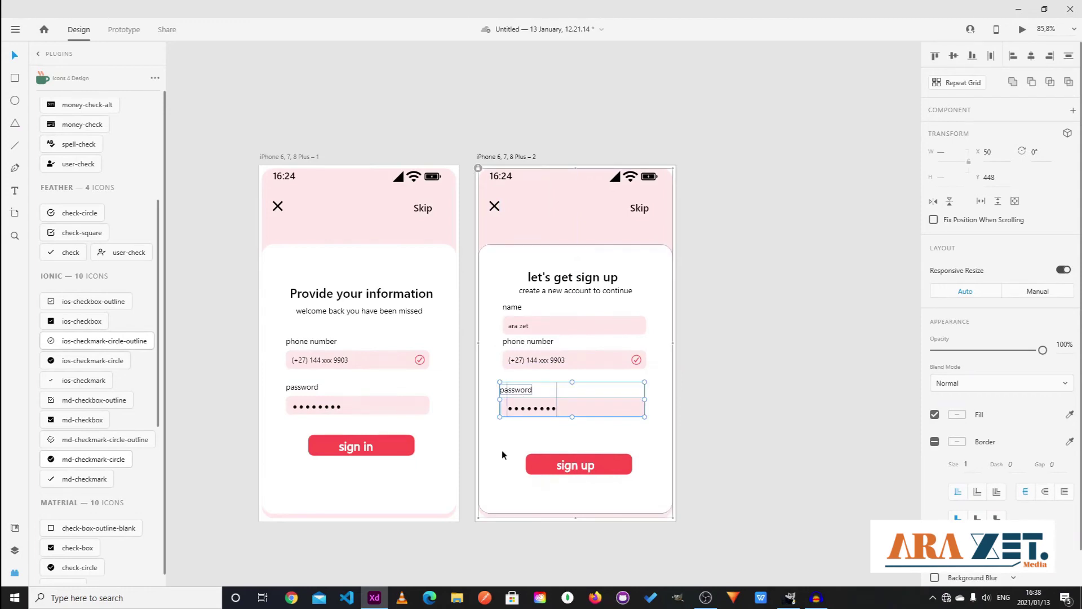
key(ctrl+z)
click(524, 424)
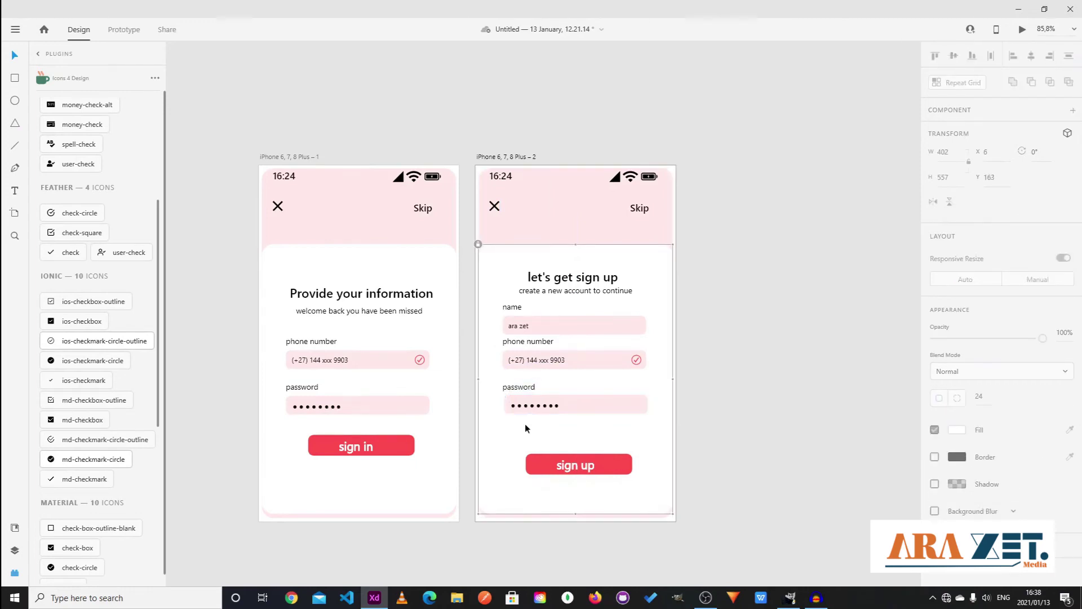
click(525, 405)
shift+click(528, 350)
shift+click(530, 342)
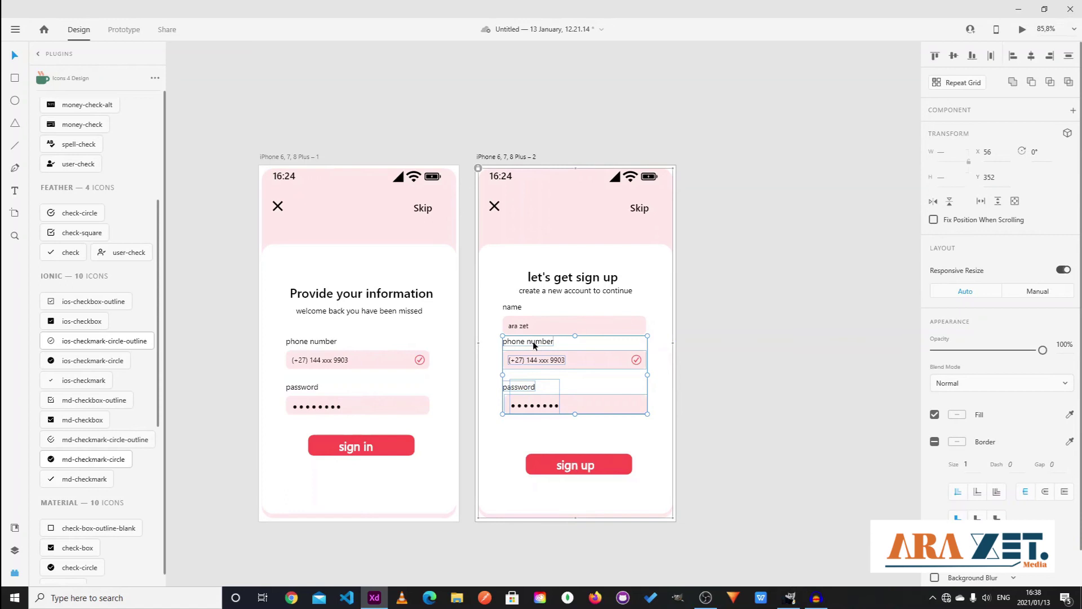
click(569, 342)
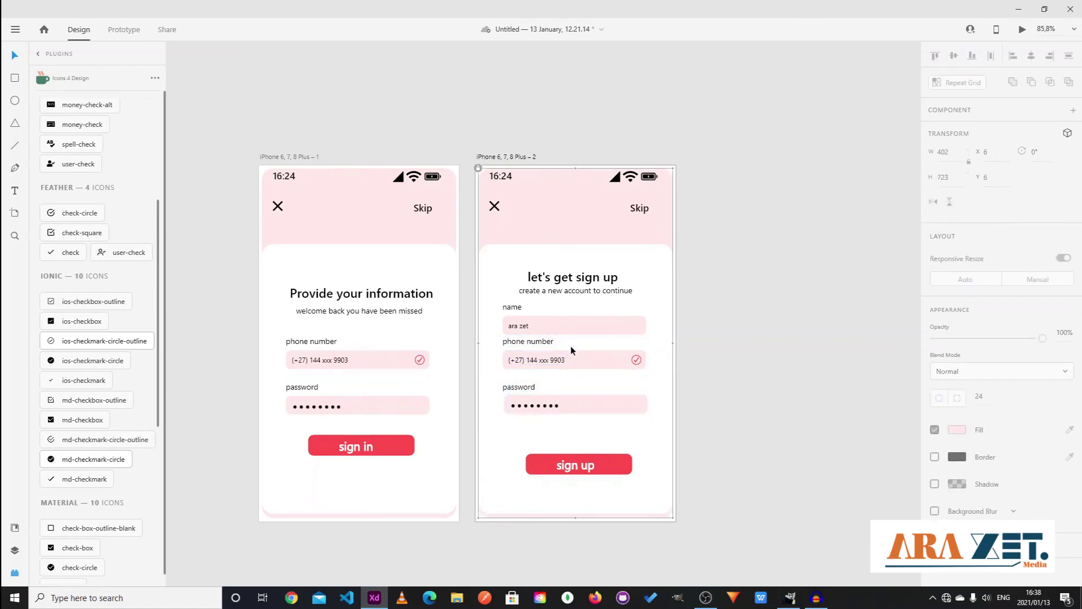
click(567, 355)
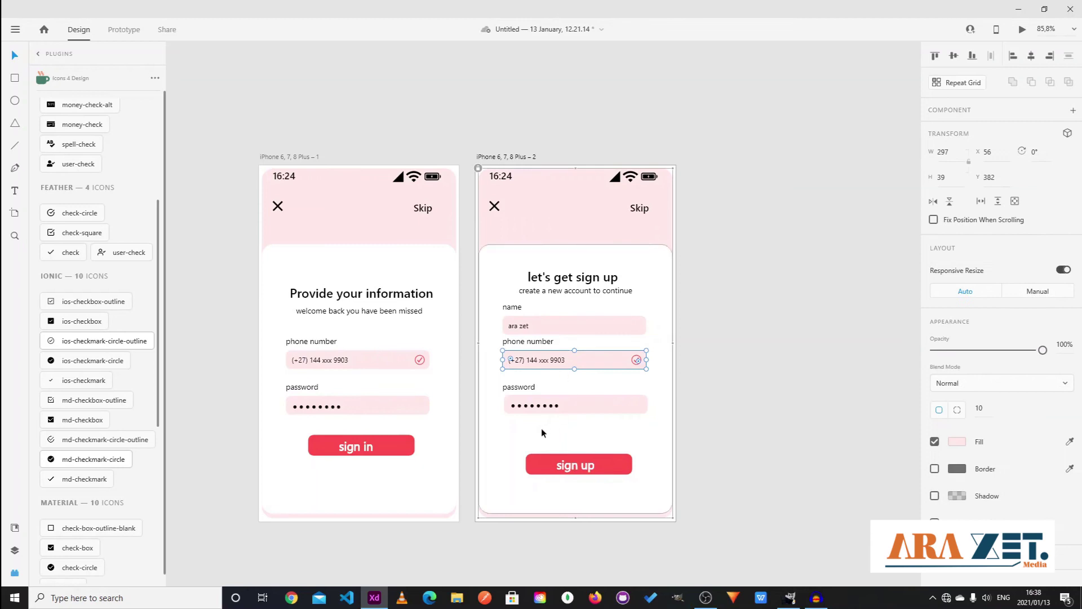
click(510, 427)
drag(506, 426, 535, 342)
click(575, 342)
click(574, 352)
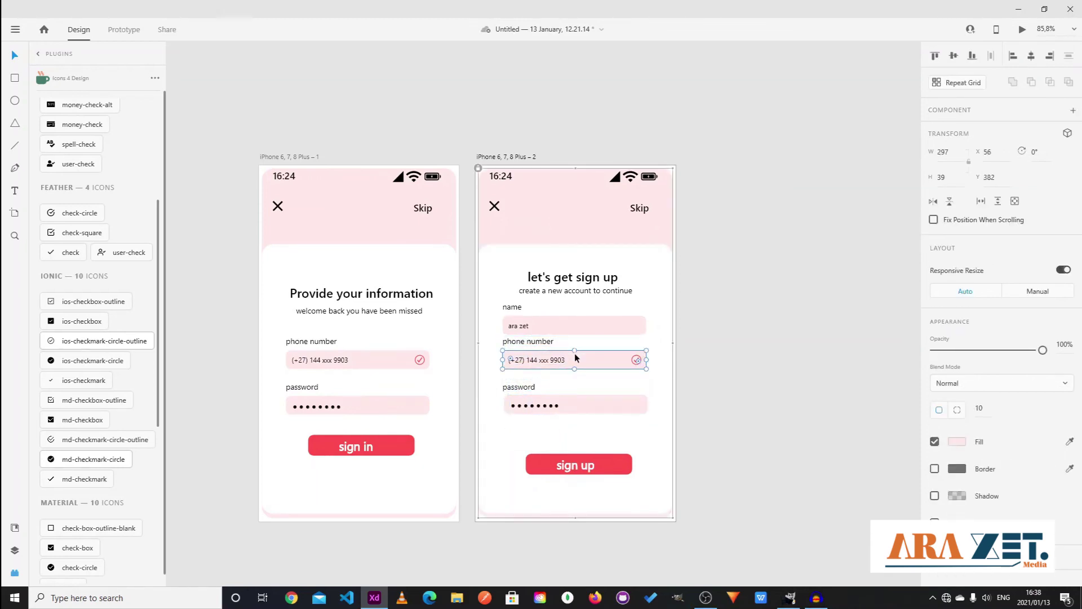
click(575, 420)
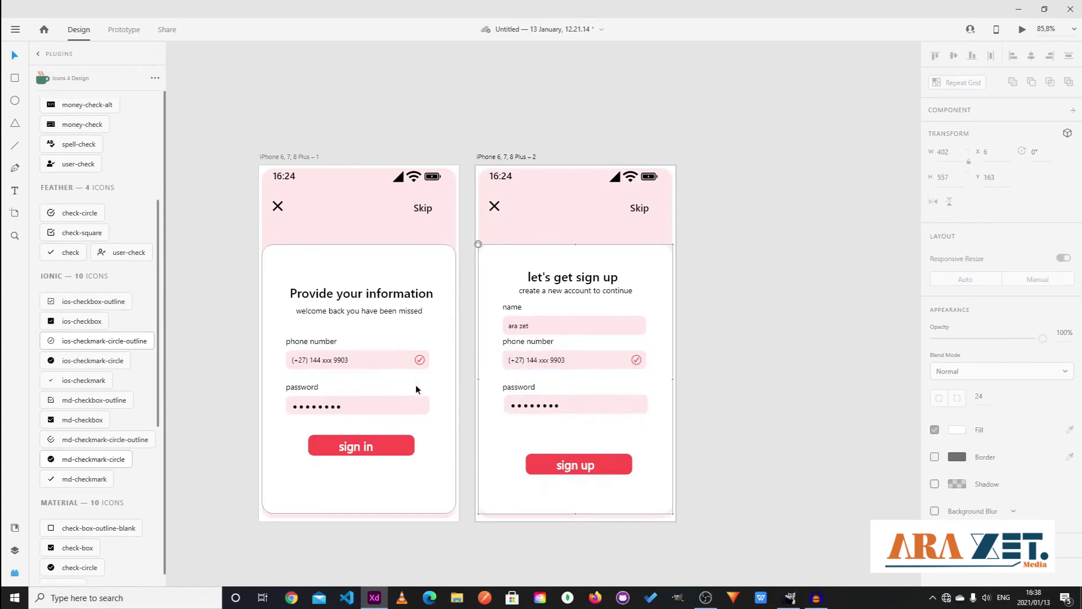
- Move the second artboard's phone number and password labels, fields and sample values together to about X 57, Y 383
drag(519, 422, 533, 356)
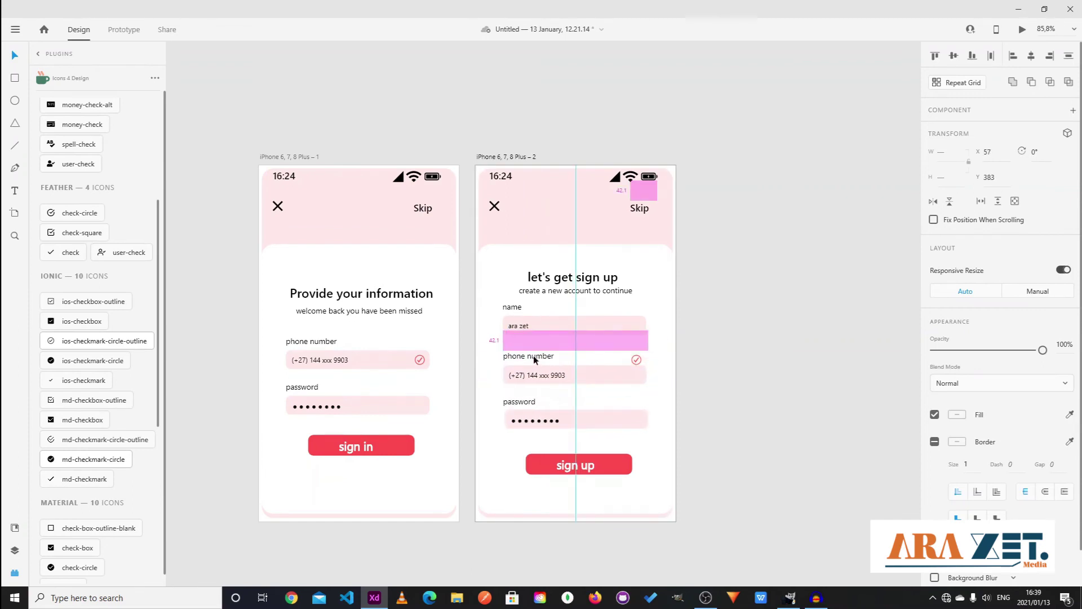
drag(533, 355, 533, 355)
click(701, 355)
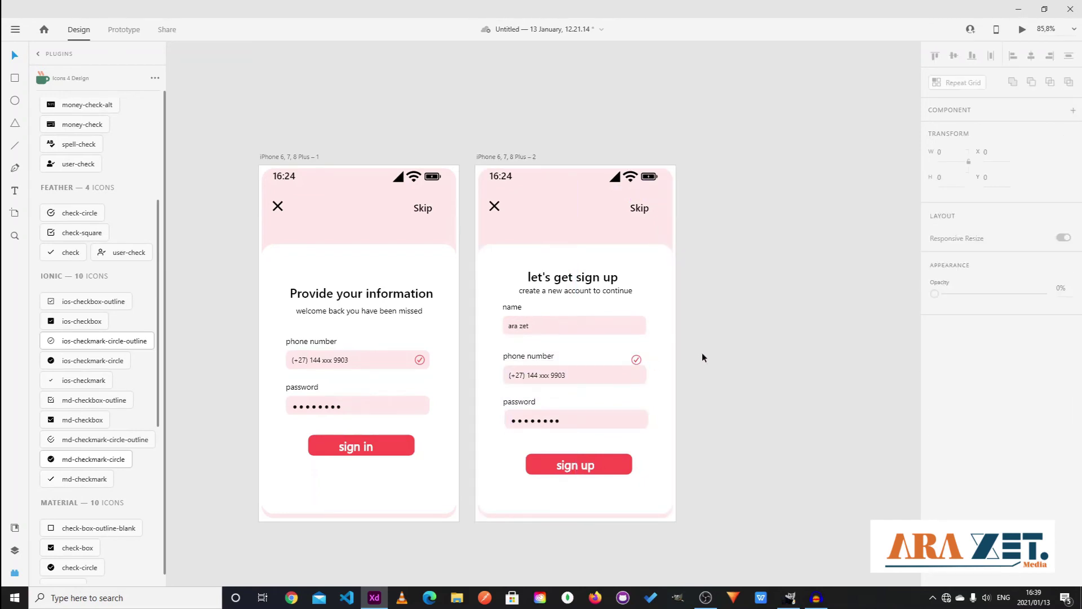
- Move the second artboard's circled checkmark icon up into the right end of the name field, at about X 326, Y 321
click(634, 359)
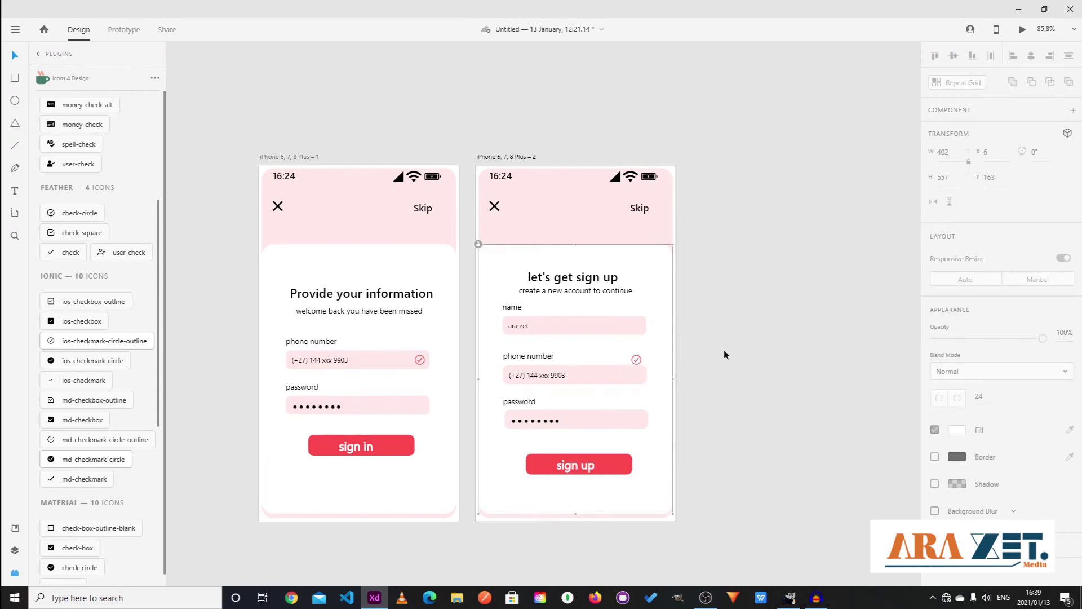
double_click(637, 358)
drag(640, 357, 642, 320)
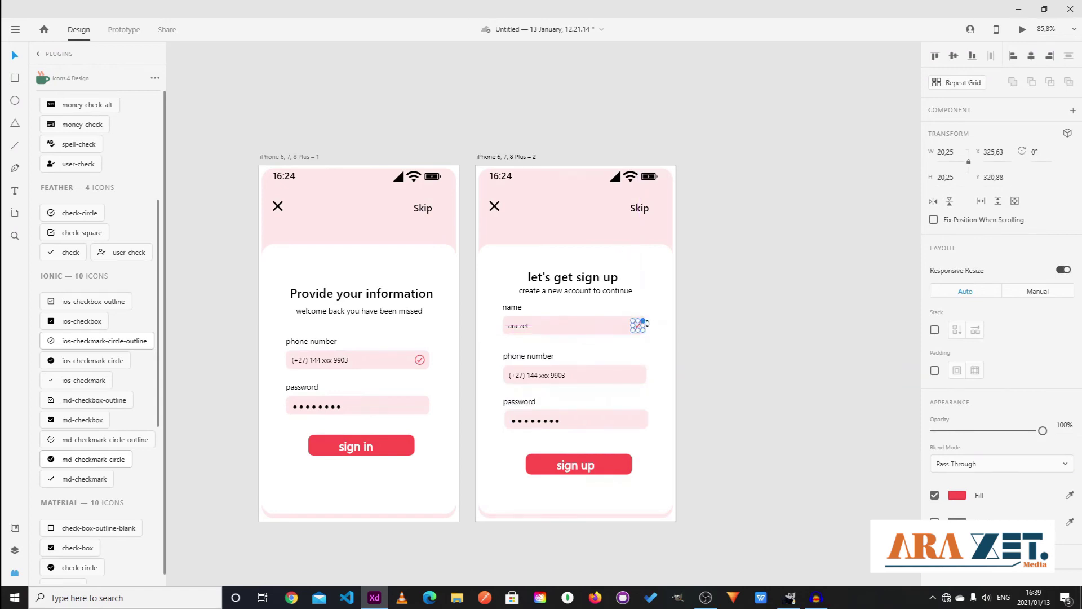
click(702, 342)
- Duplicate the name field's checkmark icon straight down into the phone number and password fields of the second artboard
click(636, 326)
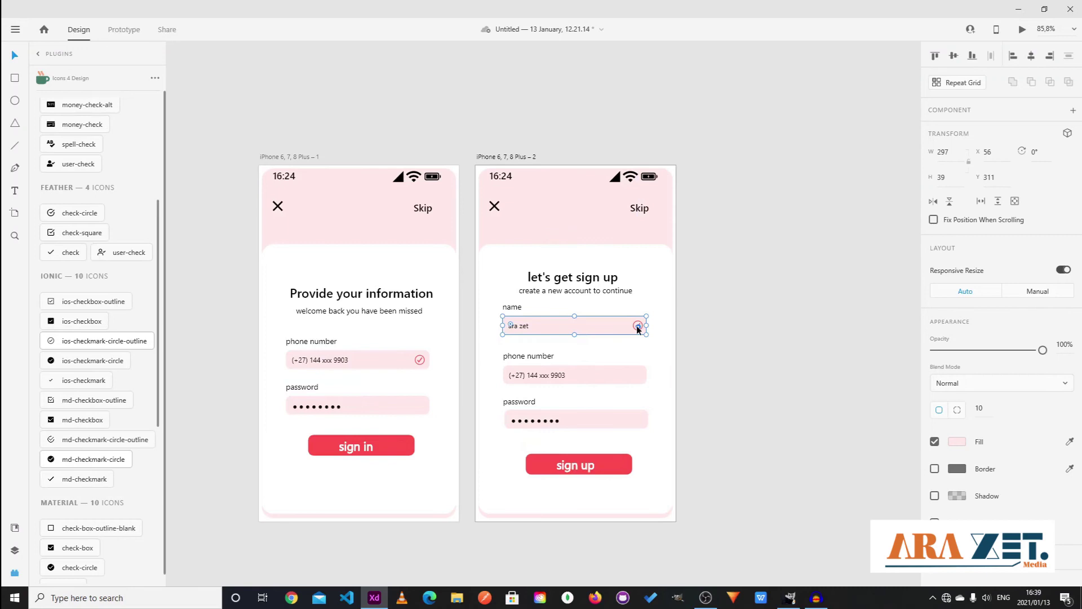
click(702, 345)
click(638, 327)
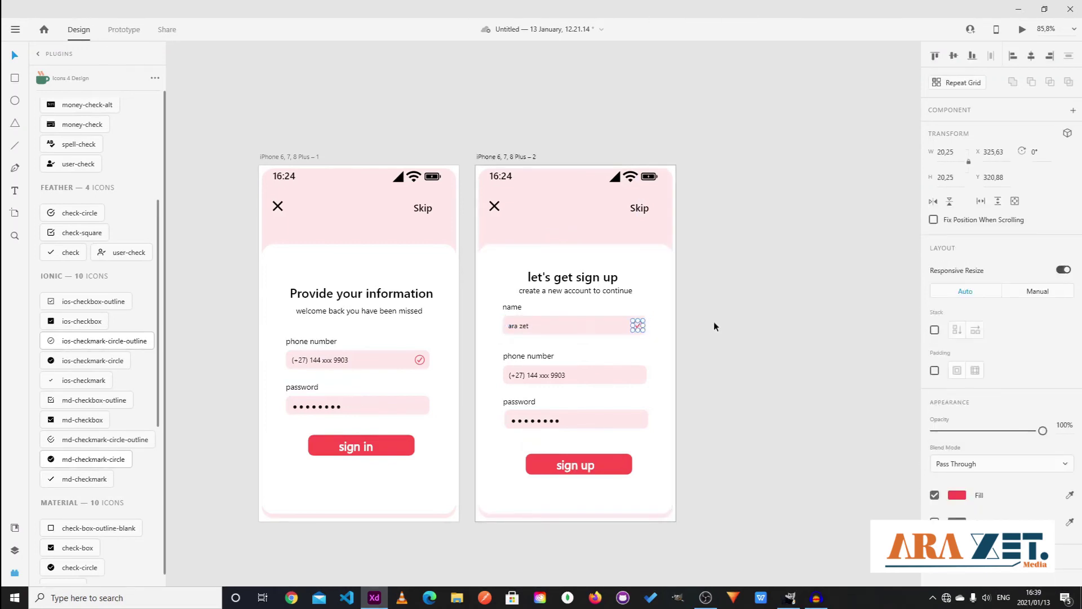
click(713, 321)
double_click(639, 323)
key(Escape)
scroll(636, 332, up, 5)
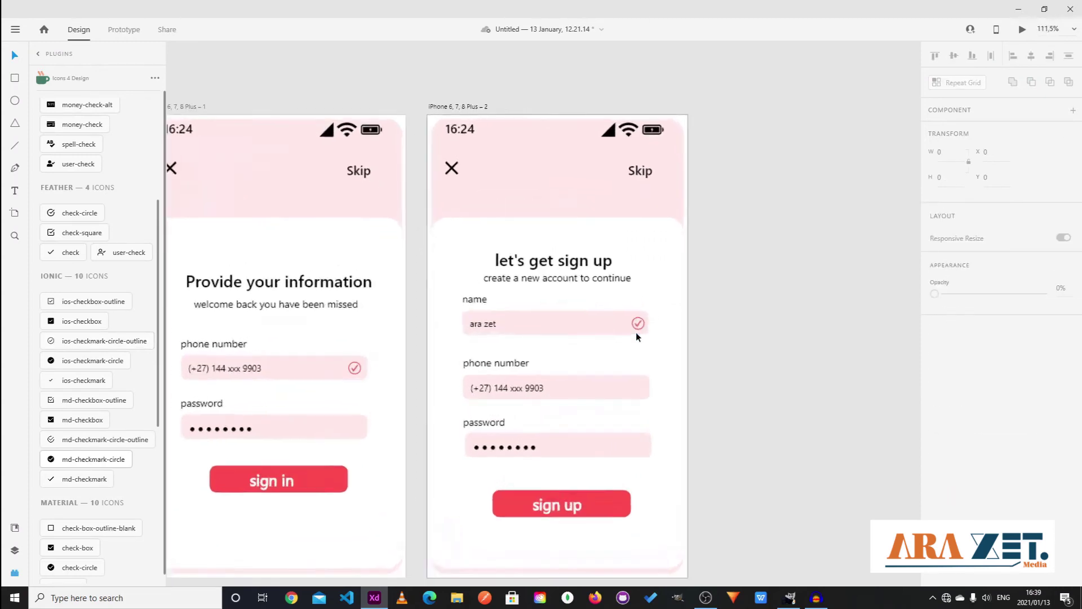
click(642, 319)
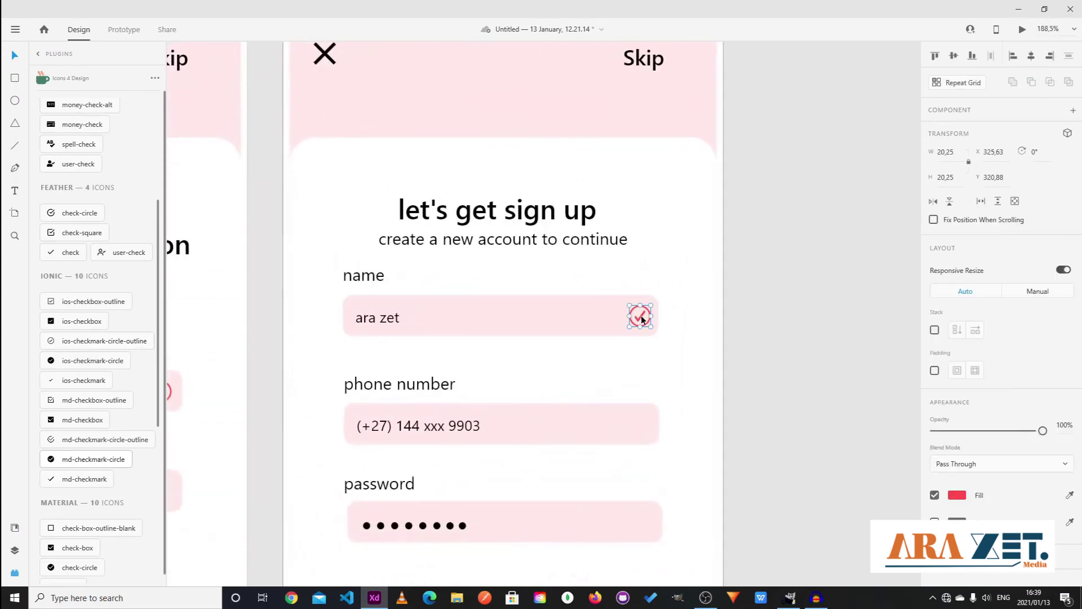
key(alt)
drag(641, 315, 641, 527)
click(684, 484)
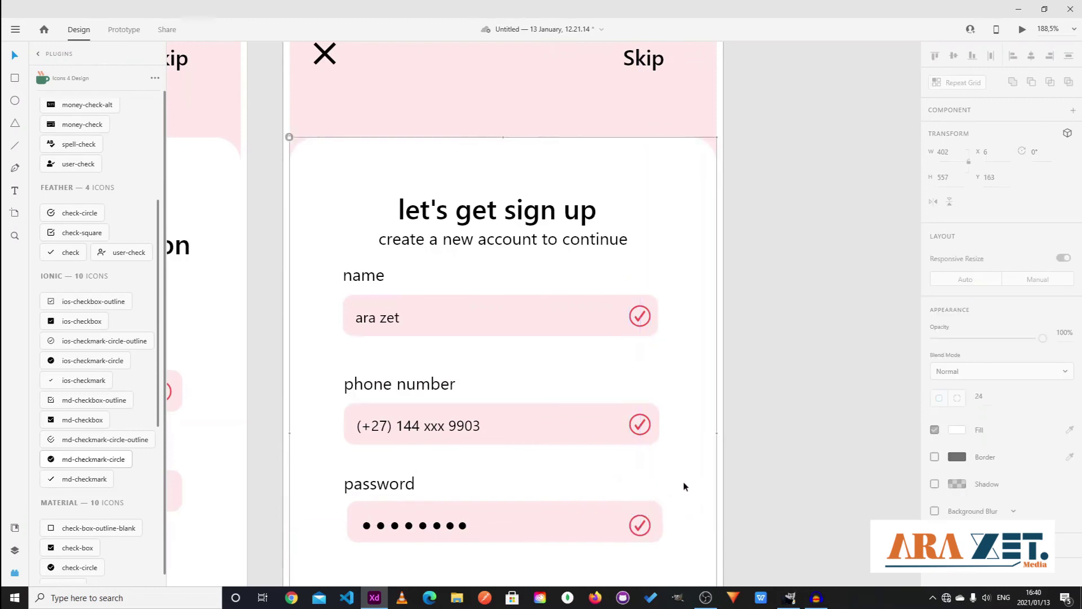
- Duplicate the sign-up artboard to its right as a third screen at X 2509, Y 118
scroll(678, 478, down, 4)
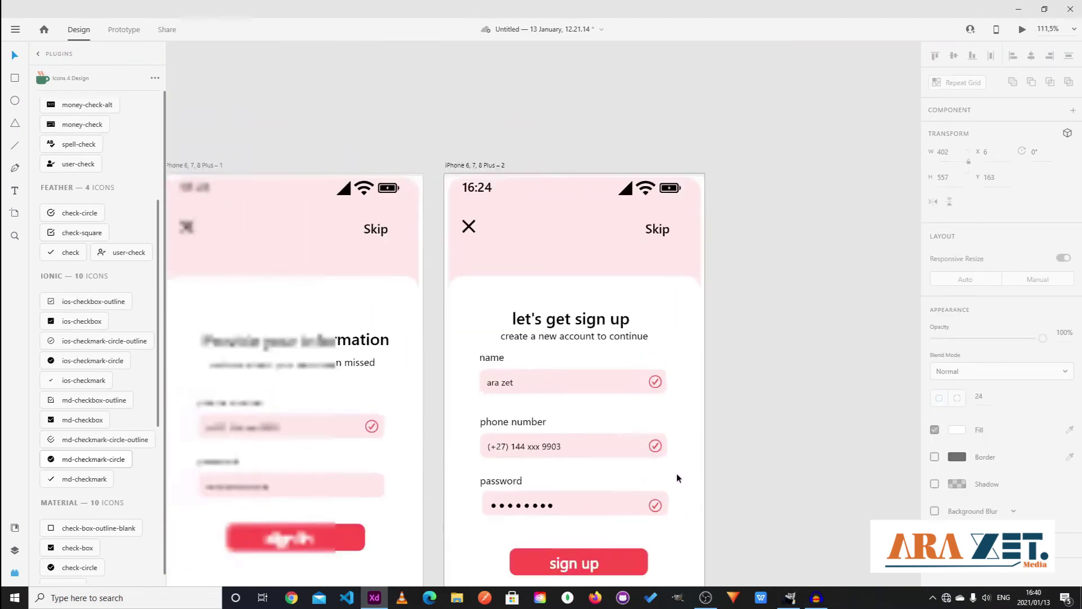
drag(674, 519, 614, 383)
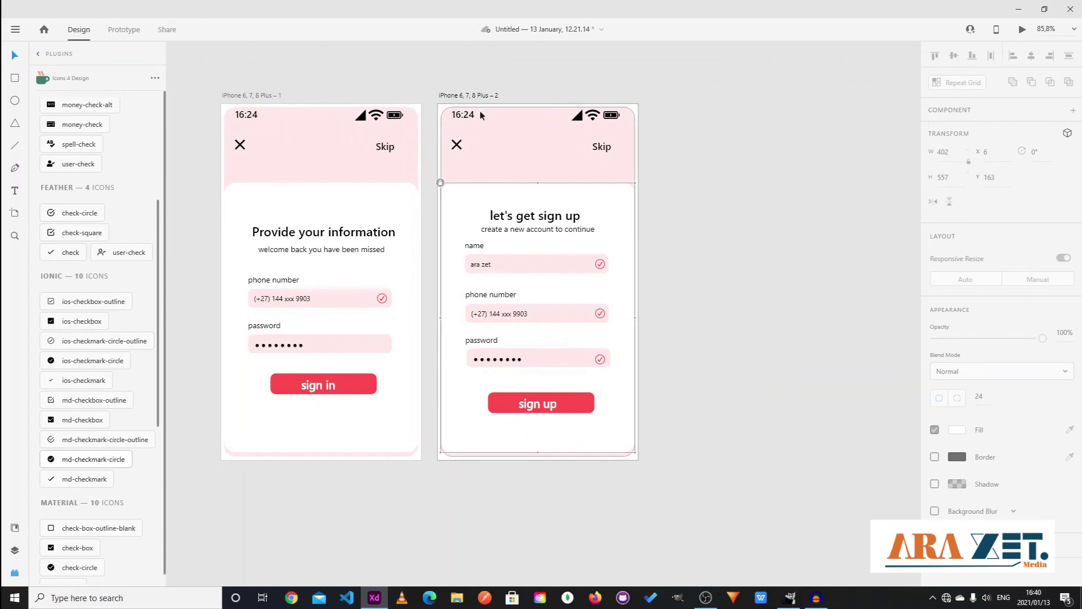
click(470, 94)
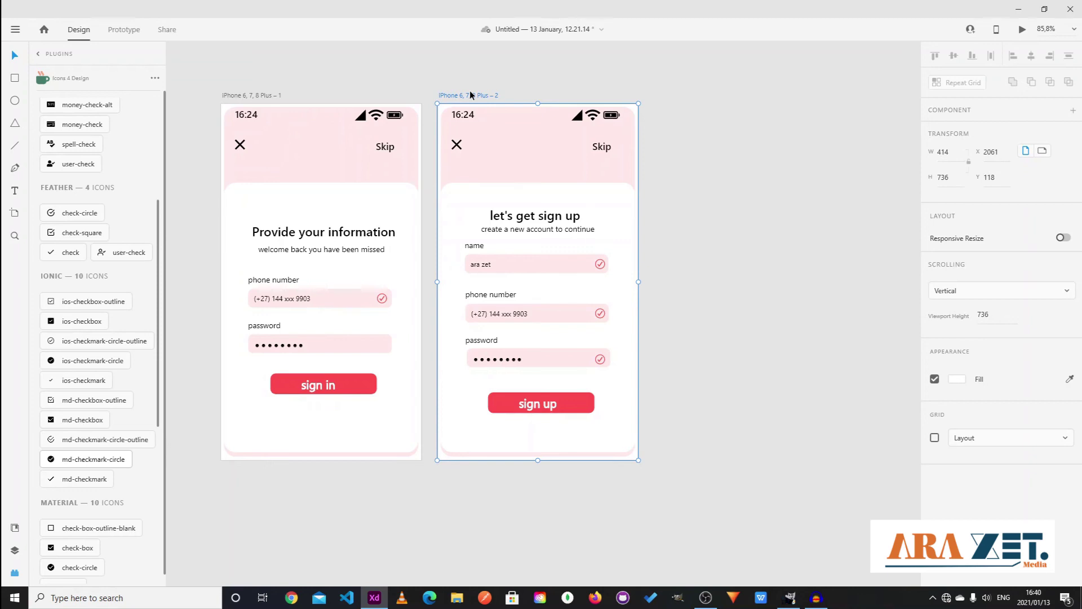
drag(471, 95, 688, 89)
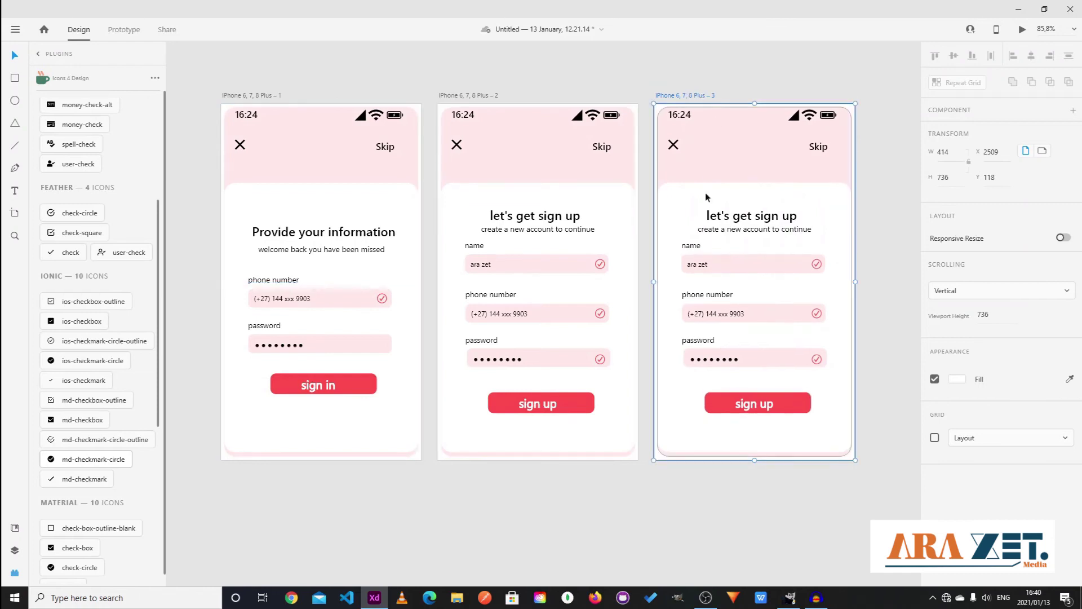
- Replace the heading on the third artboard with "OTP AUthentication"
click(743, 242)
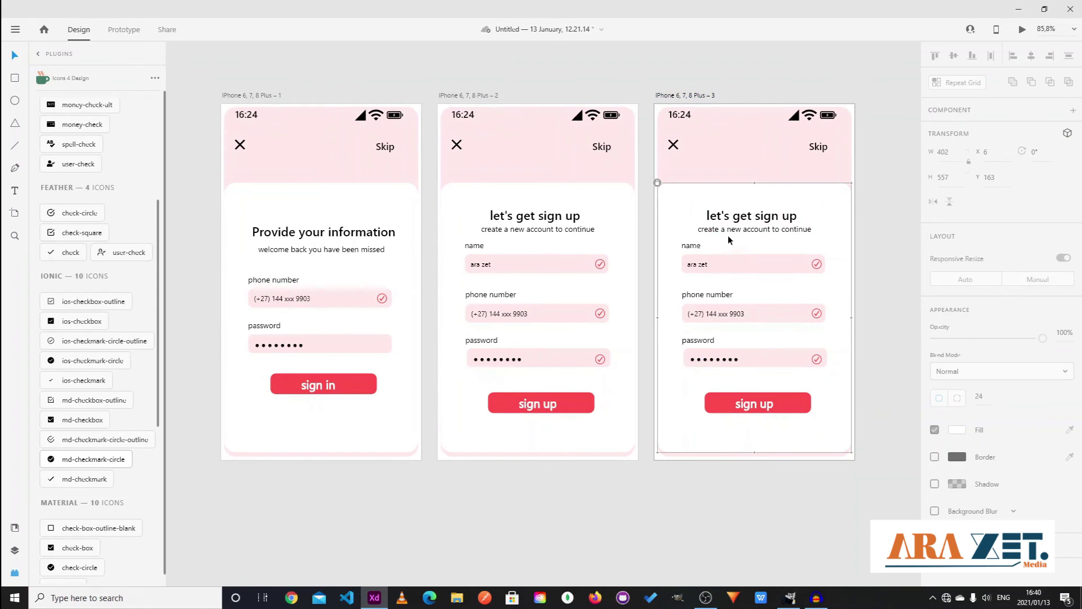
double_click(753, 213)
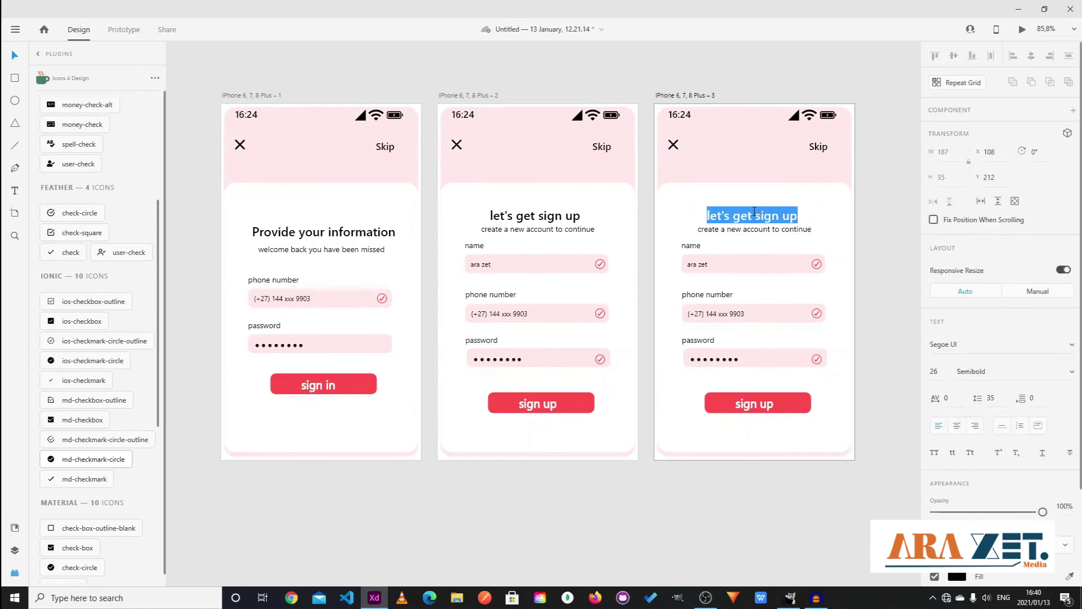
text(O)
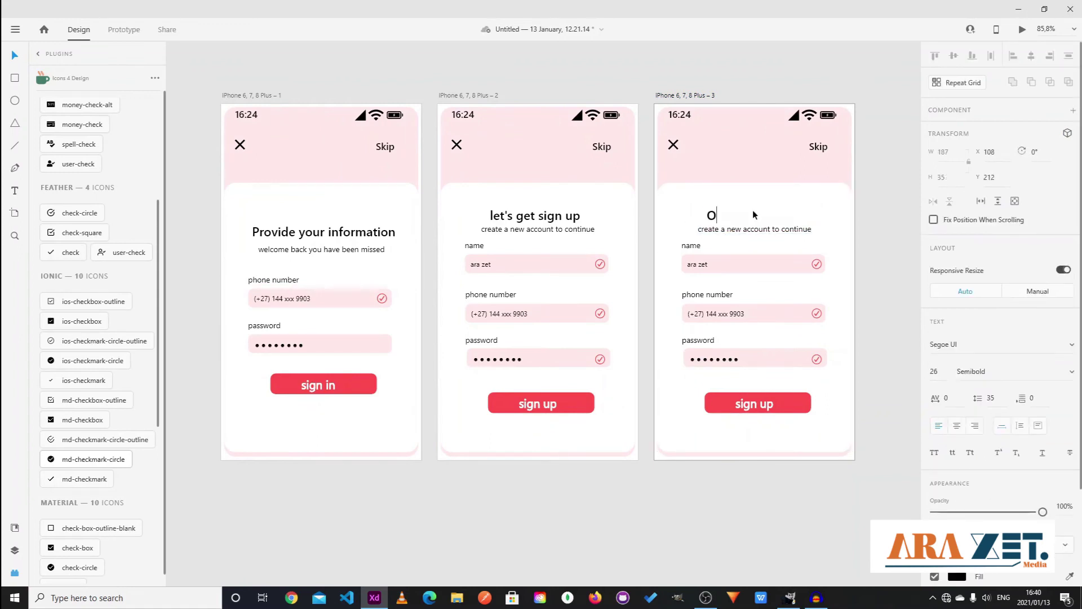
text(TP AUthentication)
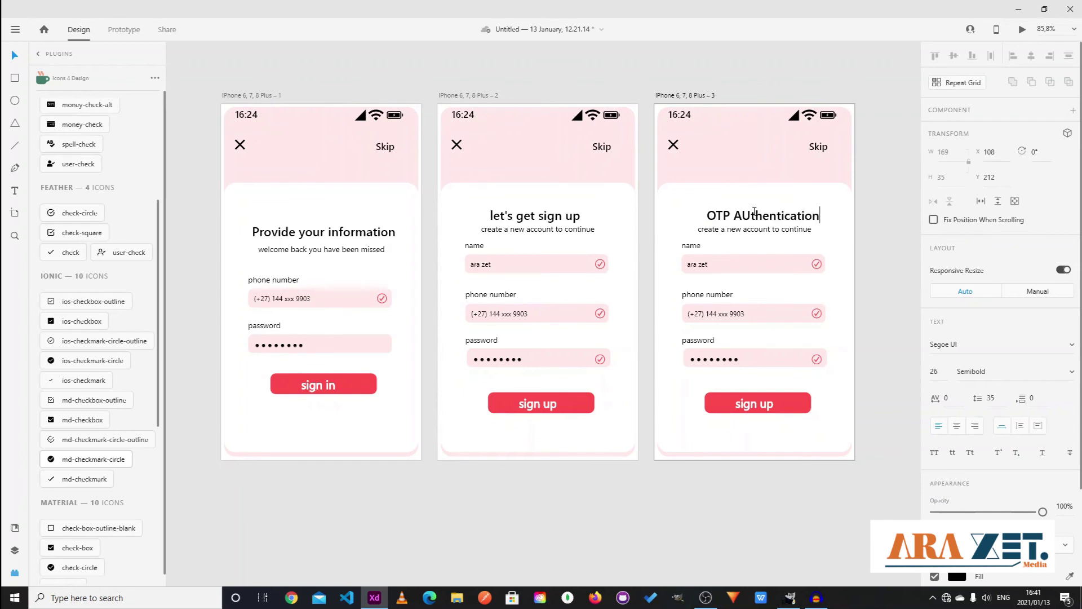
- Replace the third artboard's subtitle with "an authentication code has ben sent to" and the sample phone number on a second line
click(766, 229)
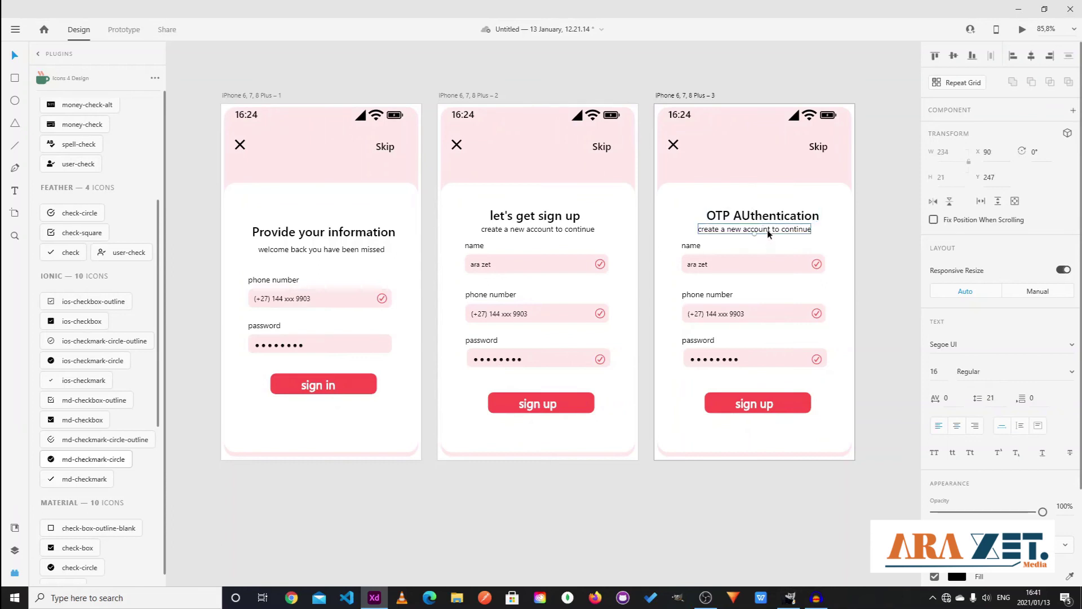
double_click(766, 229)
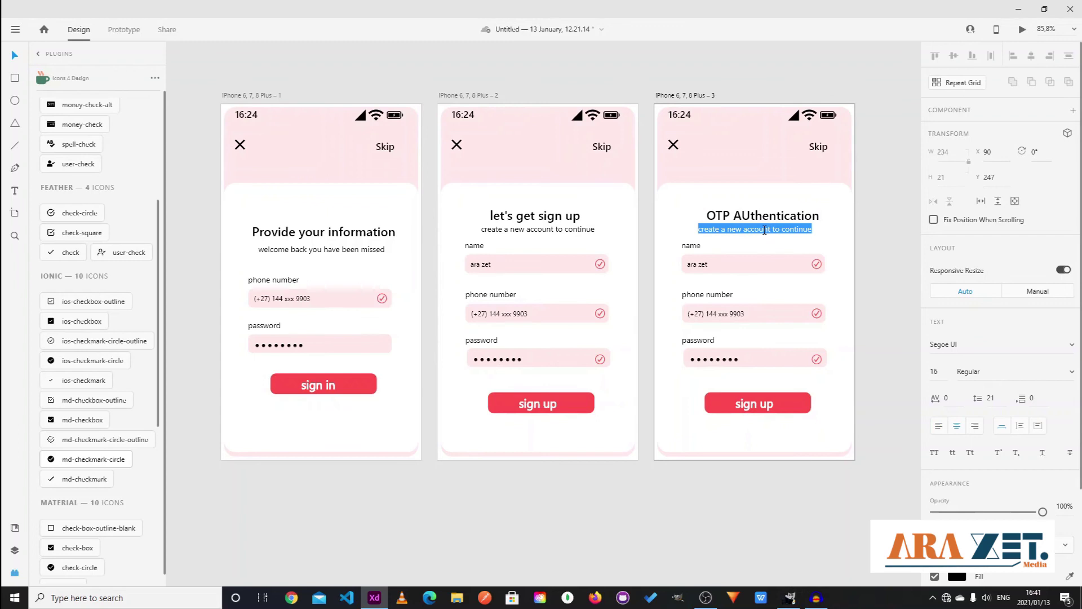
text(a)
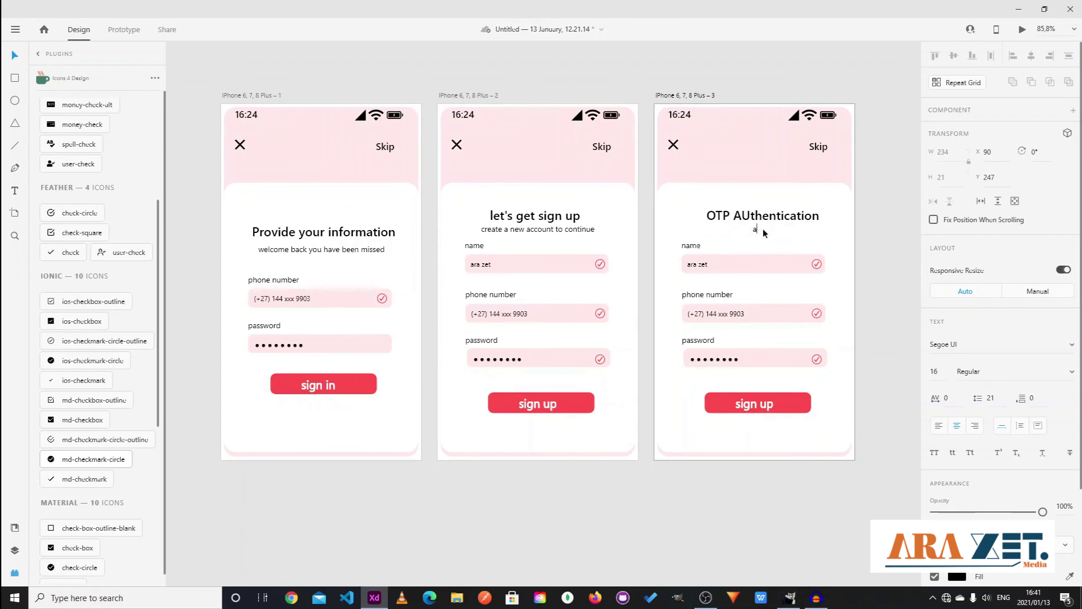
text(n authentication code has ben sent y)
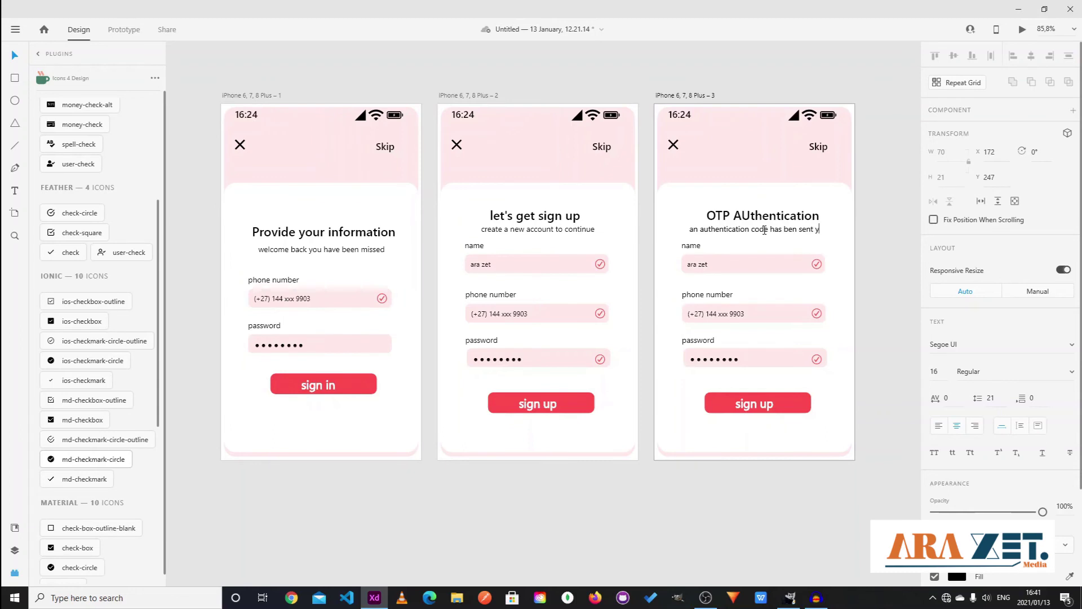
key(BackSpace)
text(to)
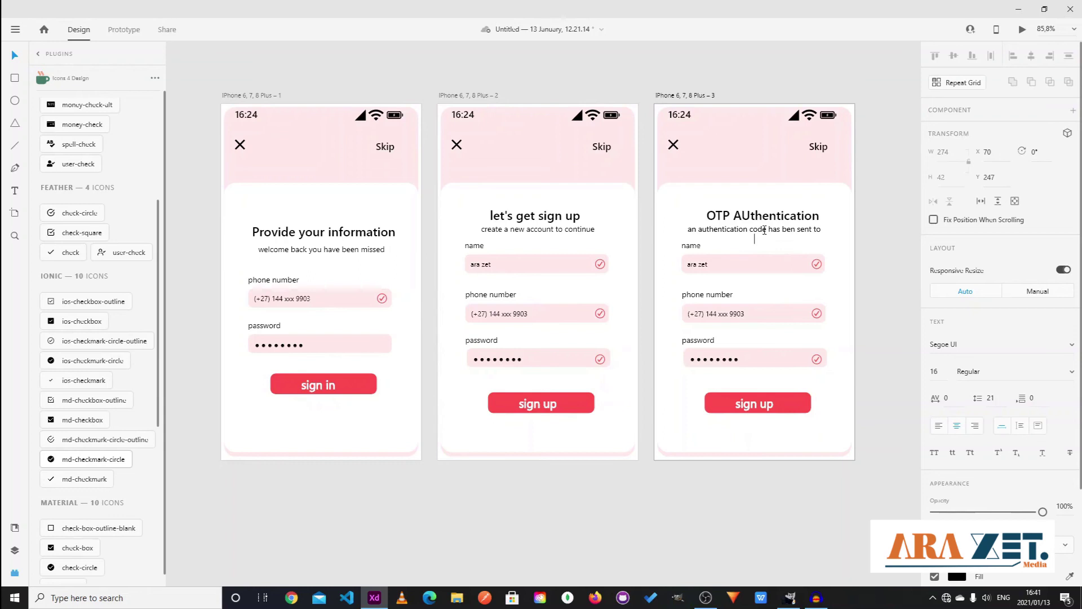
text((+27) 144 xxx 9903)
key(Escape)
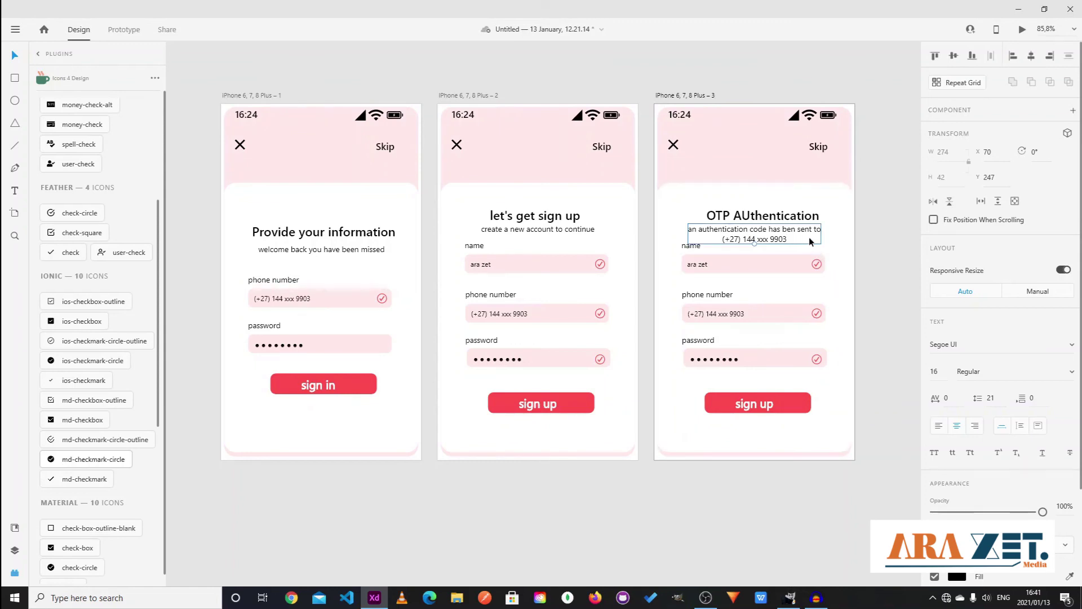
- Enlarge the "OTP AUthentication" heading to size 31 and move it up to about X 72, Y 190
click(792, 217)
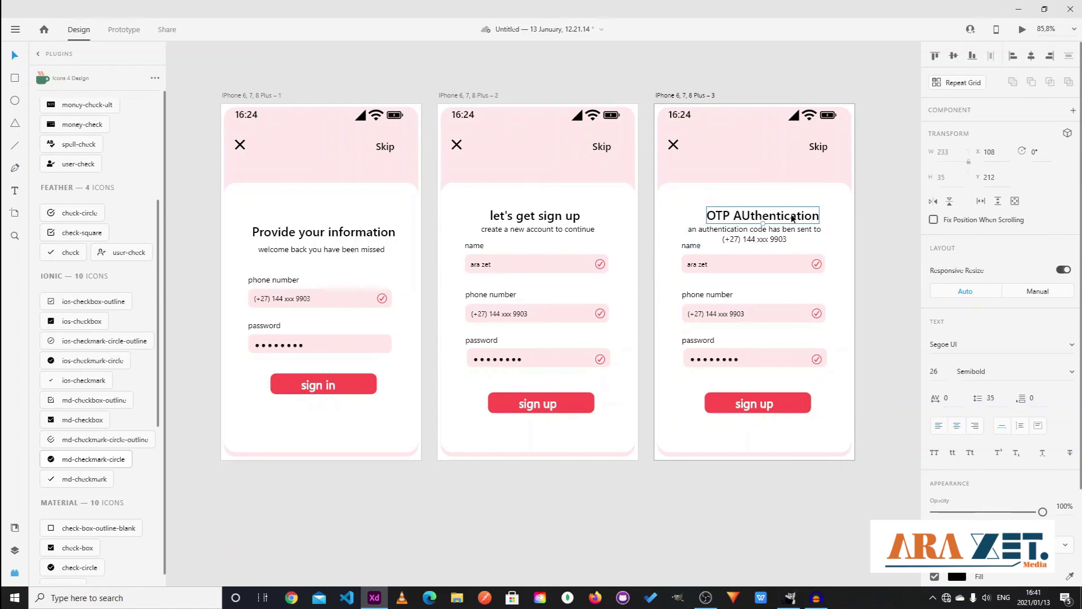
key(ctrl+shift+period)
key(ctrl+shift+period)
key(ctrl+shift+period)
key(ctrl+shift+period)
key(ctrl+shift+period)
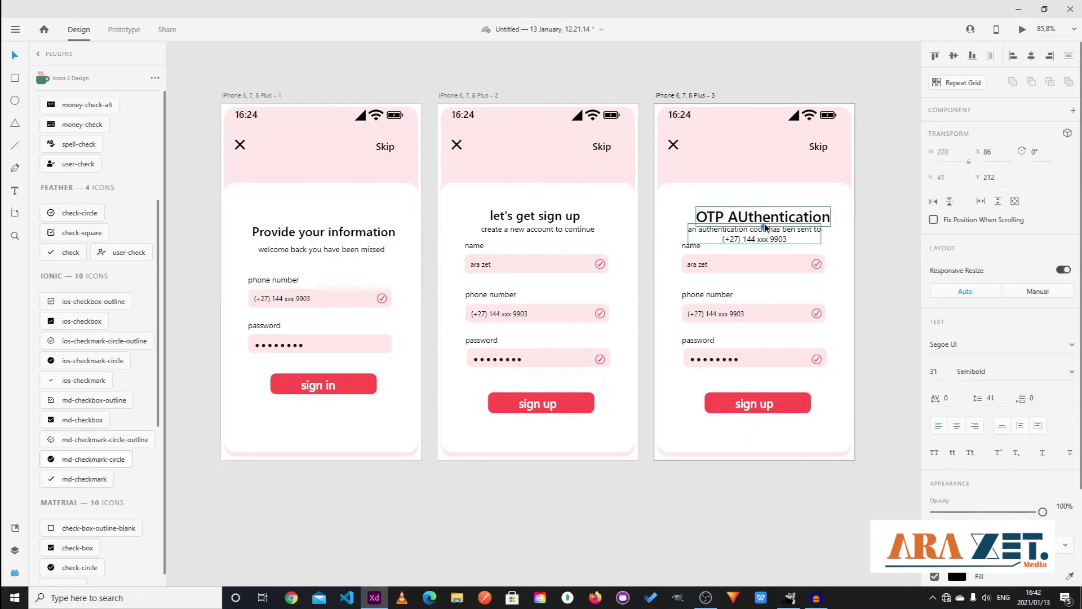
drag(767, 220, 761, 211)
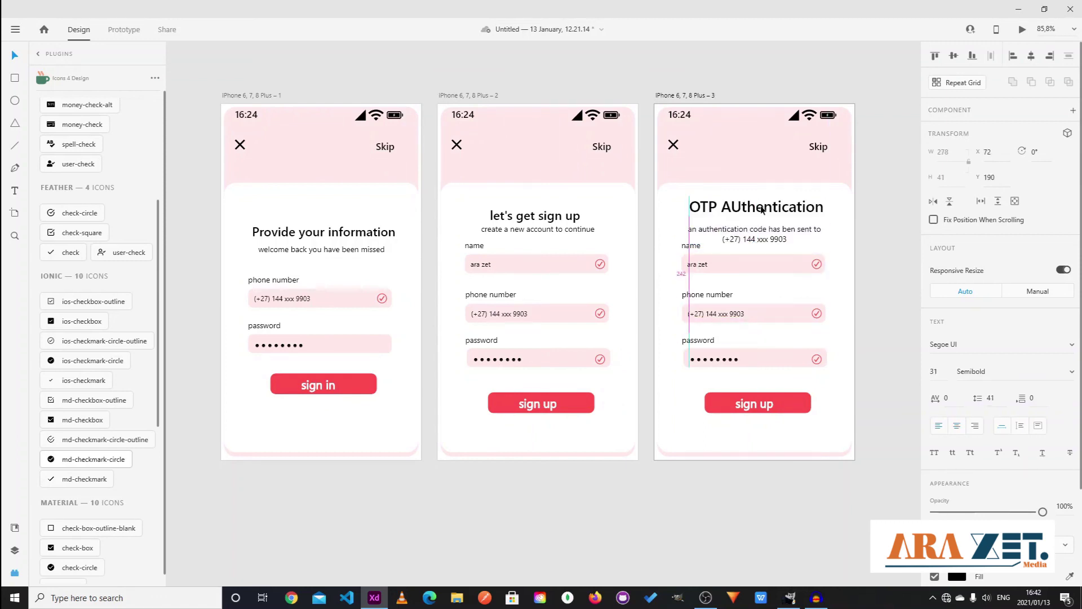
- Move the third artboard's two-line subtitle slightly up and right, closer beneath the heading
click(766, 231)
double_click(776, 230)
click(776, 230)
key(Escape)
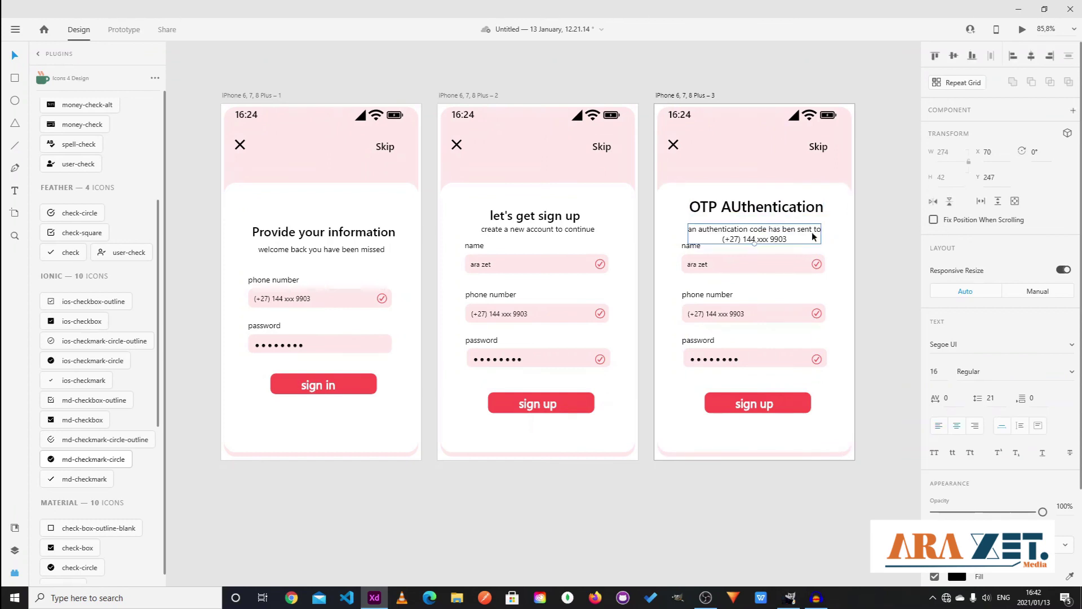
drag(803, 226, 806, 219)
click(830, 236)
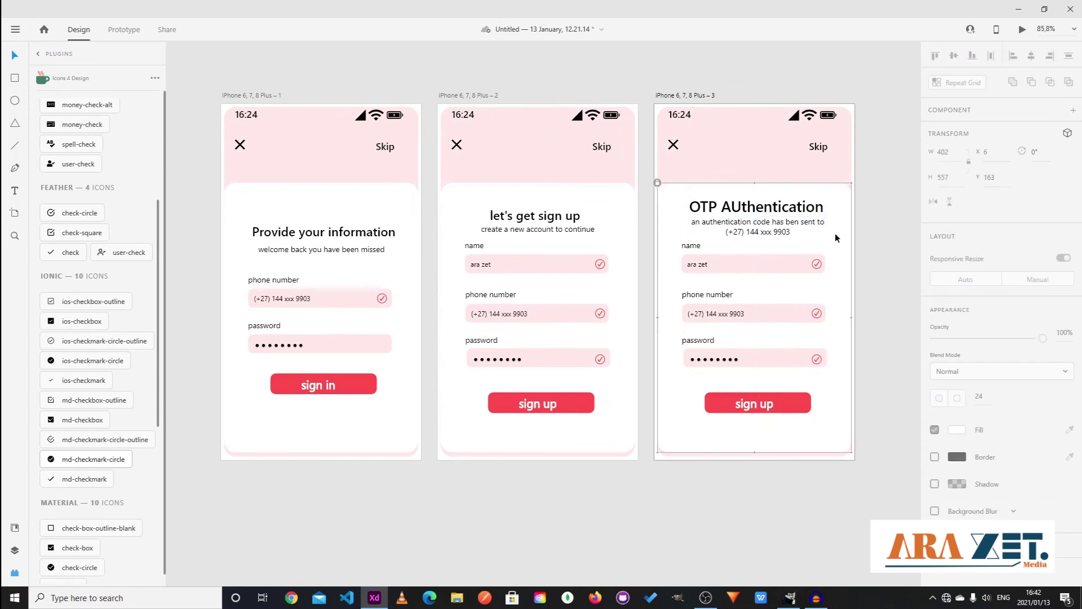
- Nudge the "sign up" label in the third artboard's button about 11 px right and 2 px up
click(767, 408)
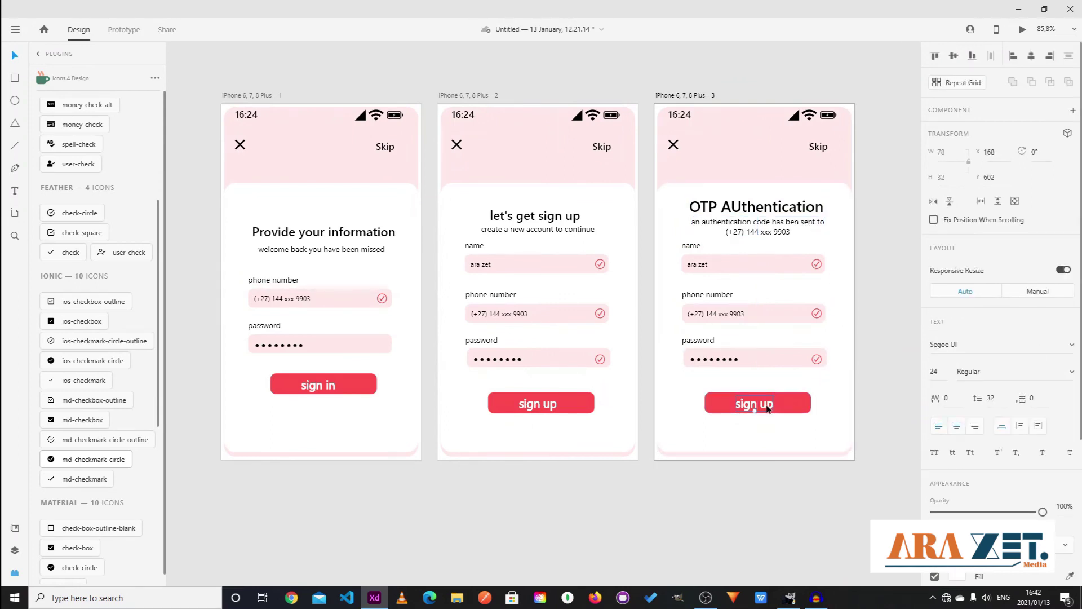
key(Right)
key(Right)
key(Right)
key(Right)
key(Right)
key(Right)
key(Right)
key(Right)
key(Right)
key(Right)
key(Right)
key(Up)
key(Up)
click(755, 428)
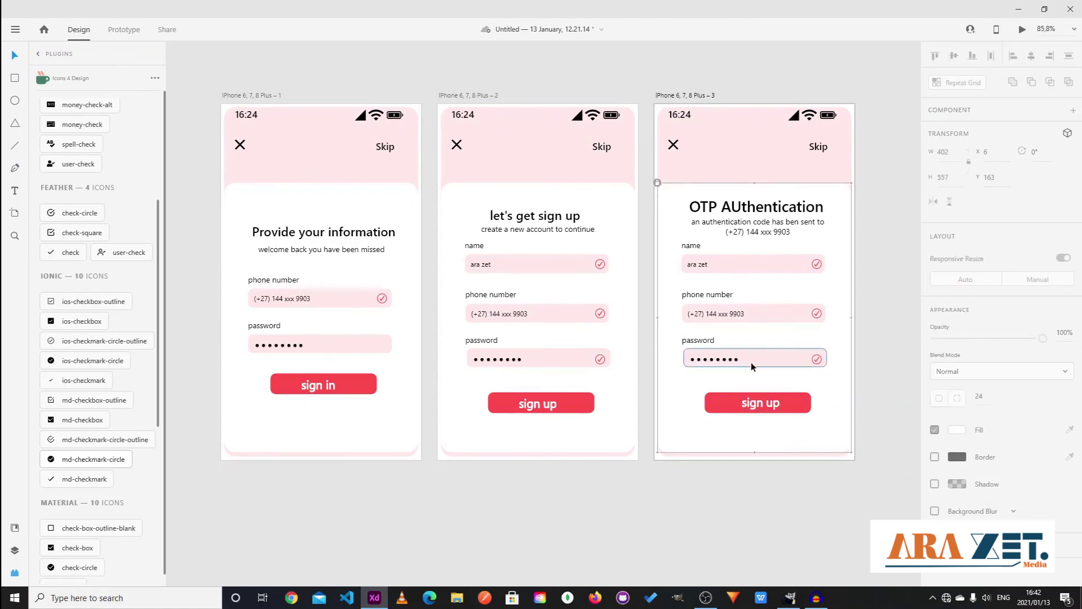
- Delete the name, phone number and password fields with their labels and checkmark icons from the third artboard
drag(710, 370, 700, 246)
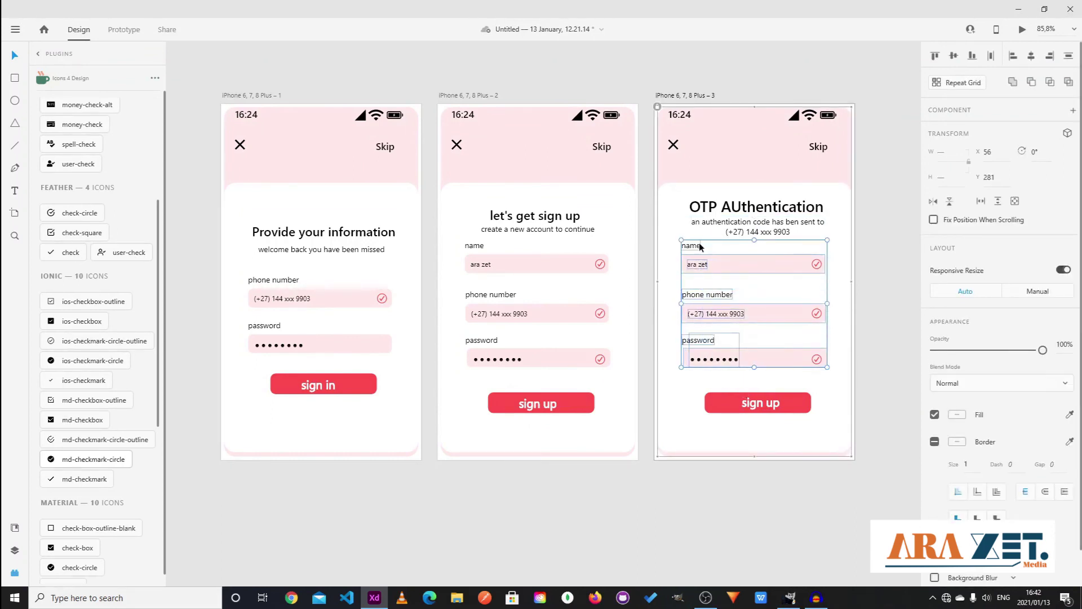
key(Delete)
drag(833, 373, 796, 251)
key(Delete)
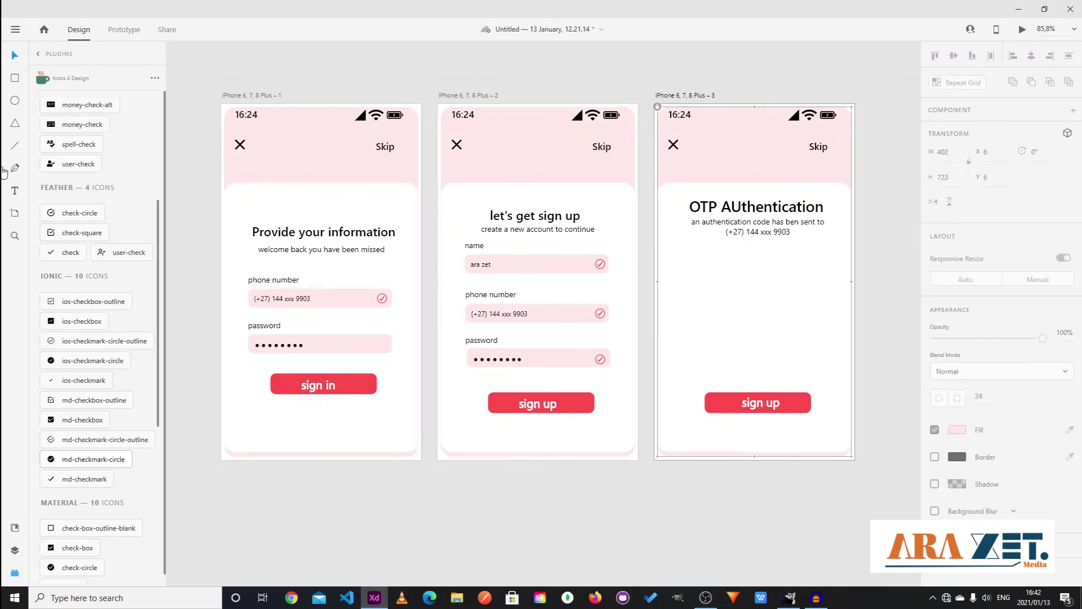
- Draw a horizontal line about 43 px wide below the third artboard's subtitle, at about X 72.5, Y 346.5
click(15, 146)
drag(689, 272, 718, 271)
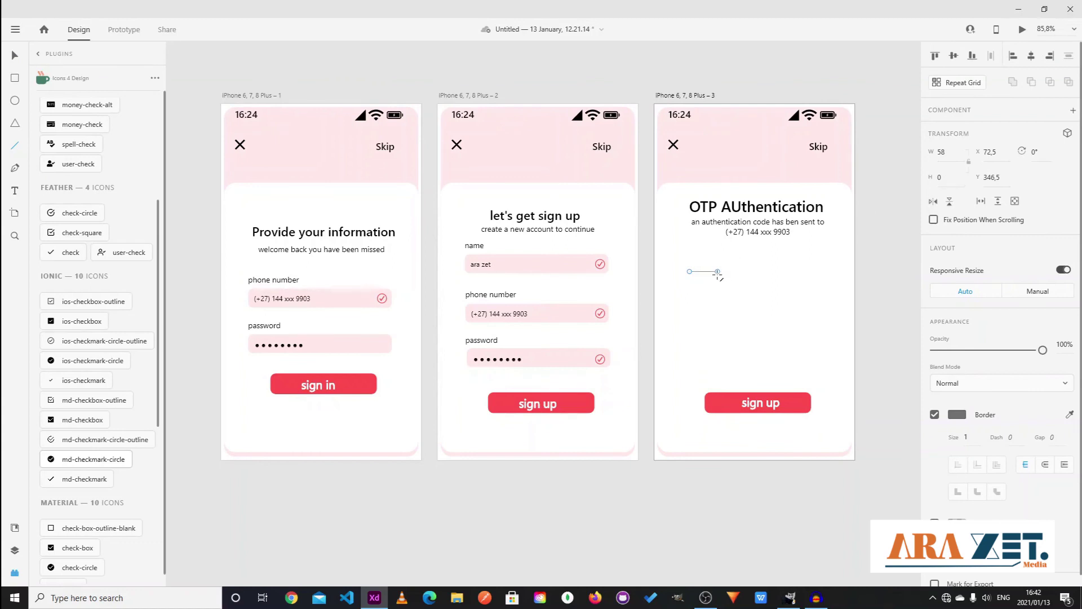
drag(716, 271, 708, 271)
- Repeat the short line as a grid of four in one row about 232 px wide, and ungroup the grid
click(951, 91)
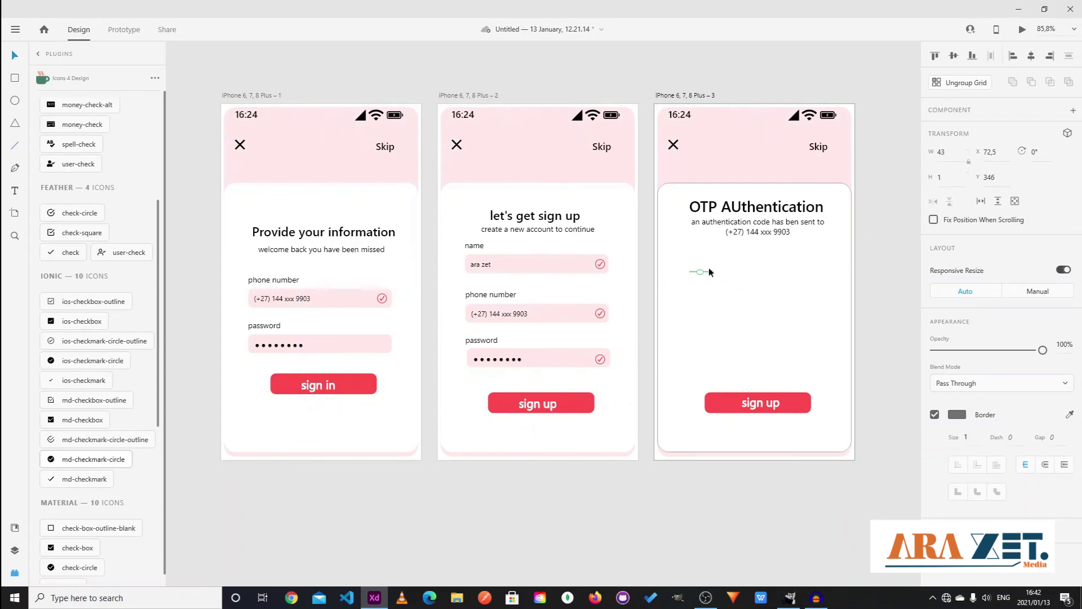
drag(709, 271, 802, 271)
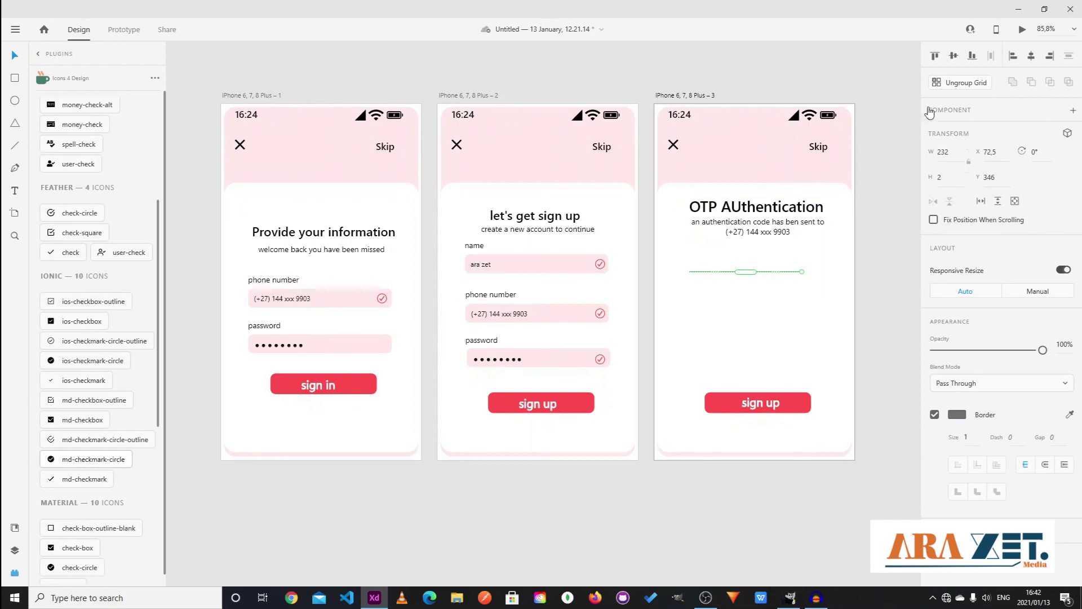
click(958, 83)
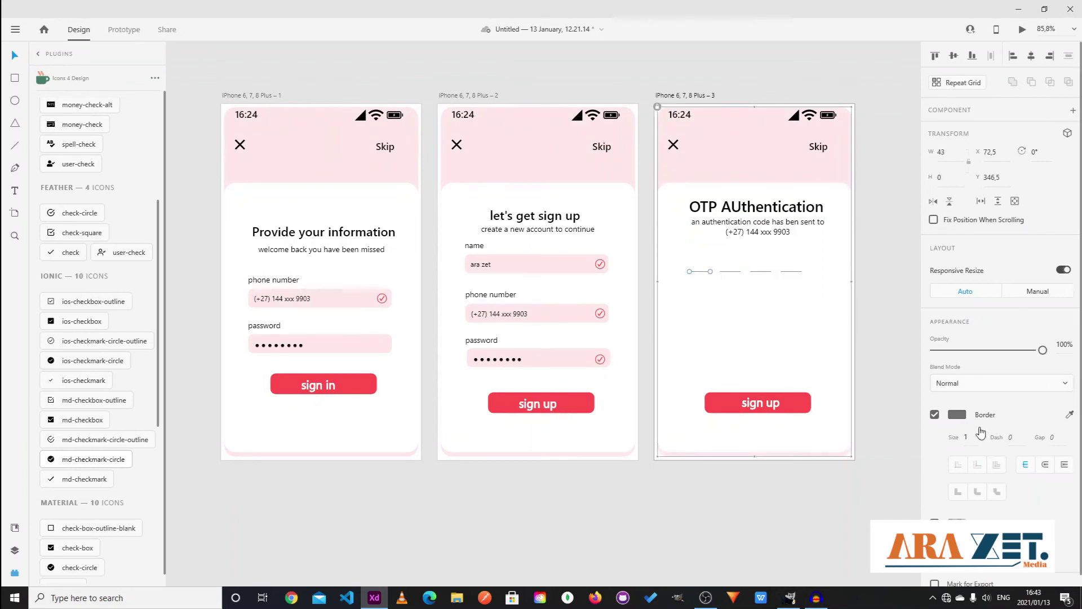
- Set the border size of all four code lines to 2
drag(679, 281, 825, 261)
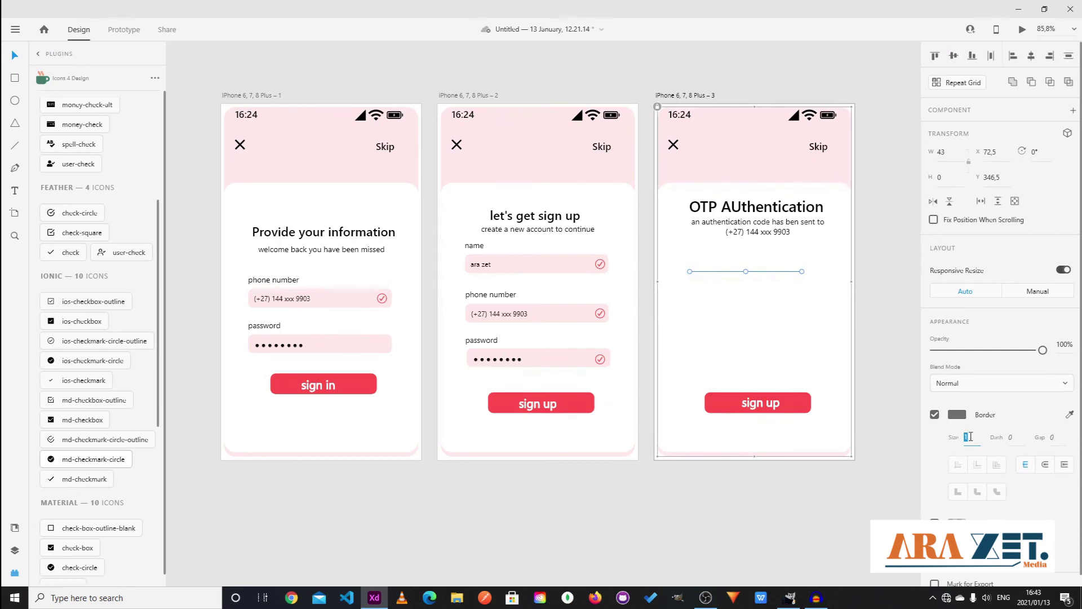
key(Up)
click(709, 326)
- Change the first code line's border colour to red
click(702, 271)
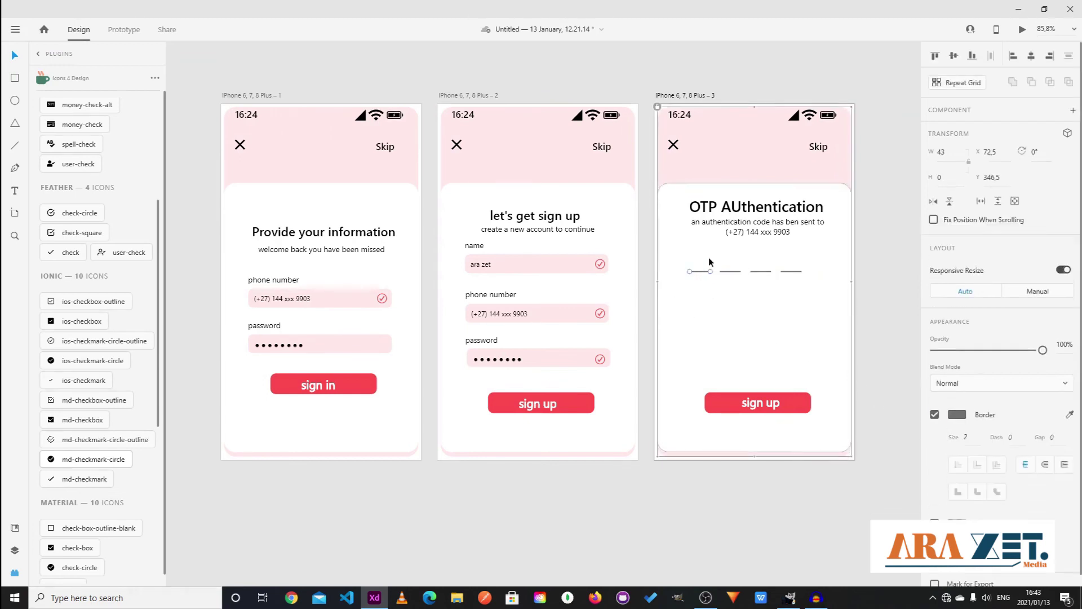
click(961, 418)
click(872, 482)
click(694, 291)
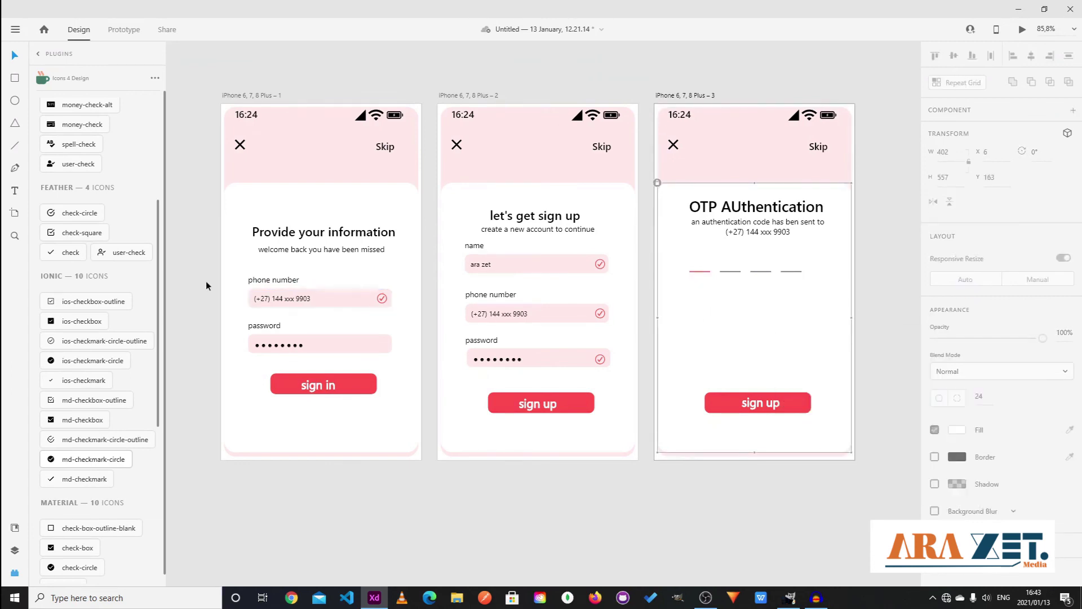
- Add the digit "6" above the first code line and set its font size to 43
click(15, 190)
click(697, 266)
click(697, 266)
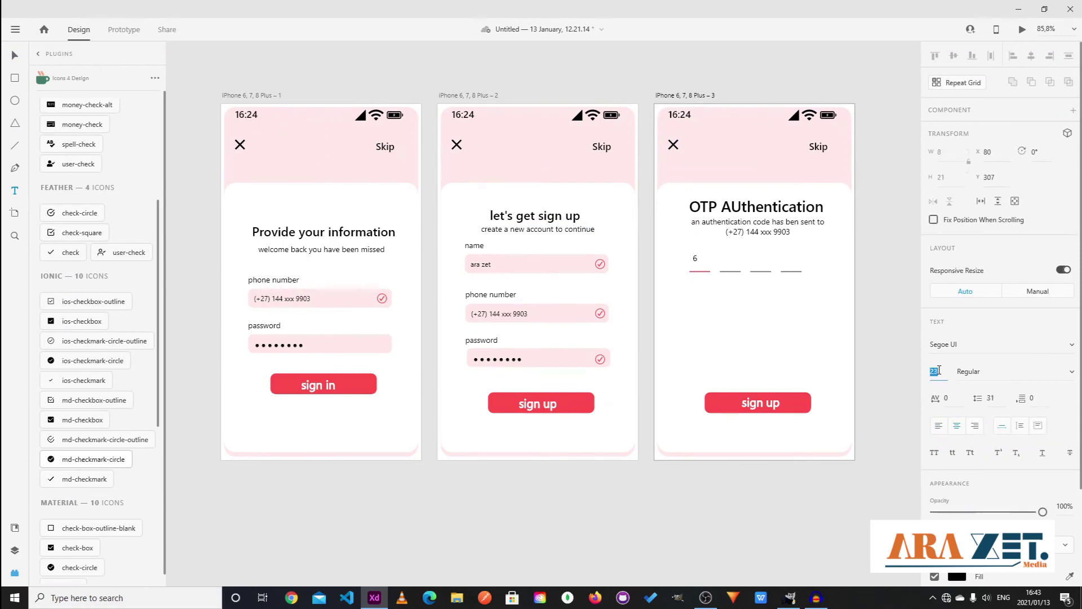
double_click(696, 259)
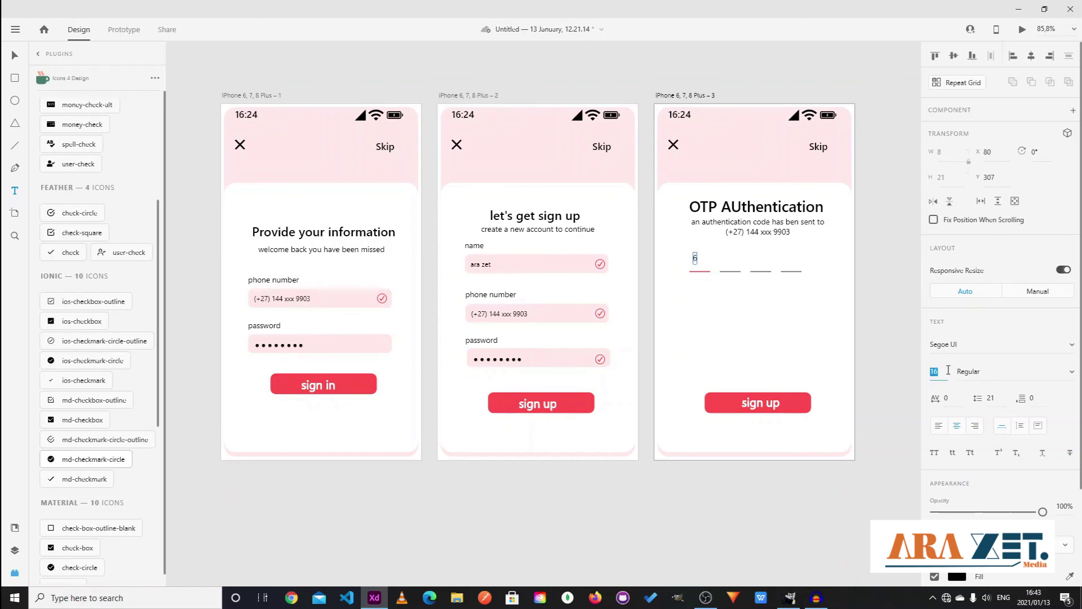
key(Up)
key(Up)
key(Up)
key(Up)
key(Up)
key(Up)
key(Up)
key(Up)
key(Up)
key(Up)
key(Up)
key(Up)
key(Up)
key(Tab)
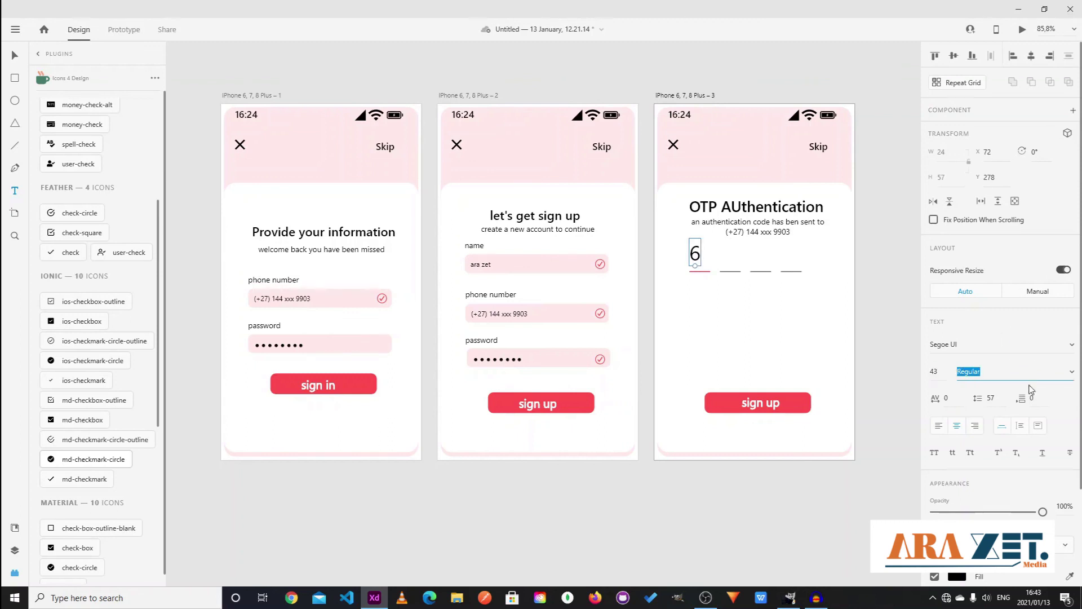
- Give the digit "6" a heavier upright font style and move it down just above the red line
click(1061, 374)
click(1001, 398)
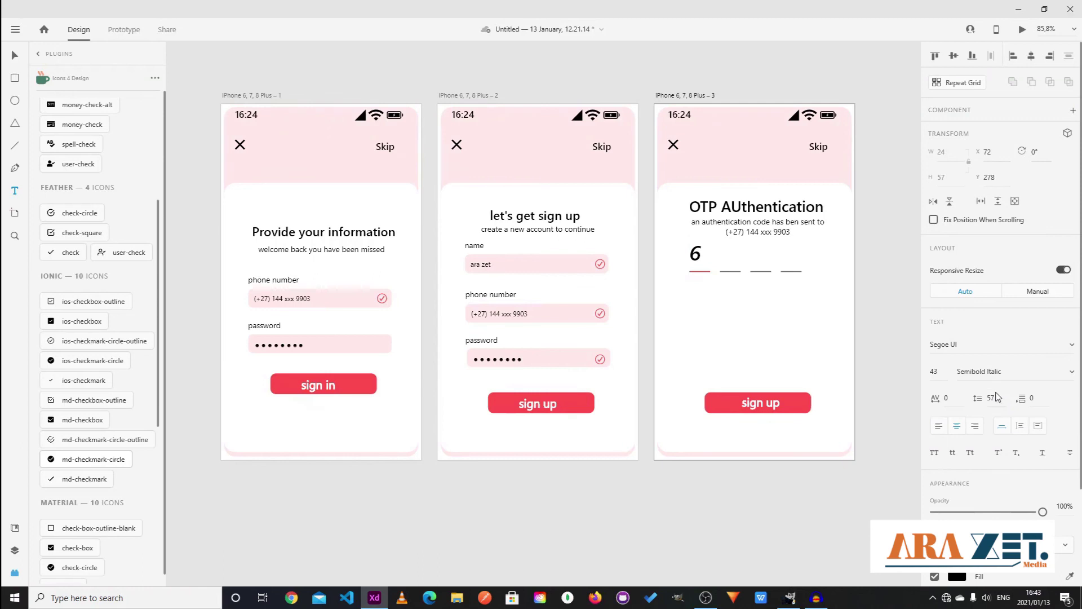
click(992, 372)
click(1071, 372)
click(1004, 349)
click(15, 55)
drag(697, 258, 700, 264)
- Move the digit and the four code lines together down about 26 px, placing the group at Y 318
key(ctrl+a)
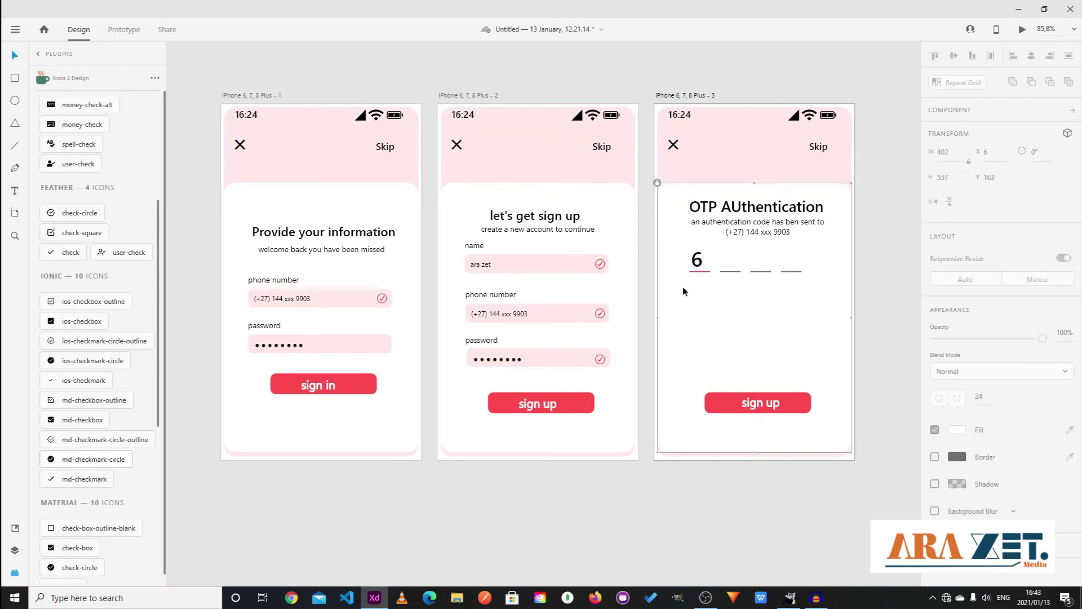
key(shift+Down)
key(shift+Down)
key(Down)
key(Down)
key(Down)
key(Down)
key(Down)
key(Down)
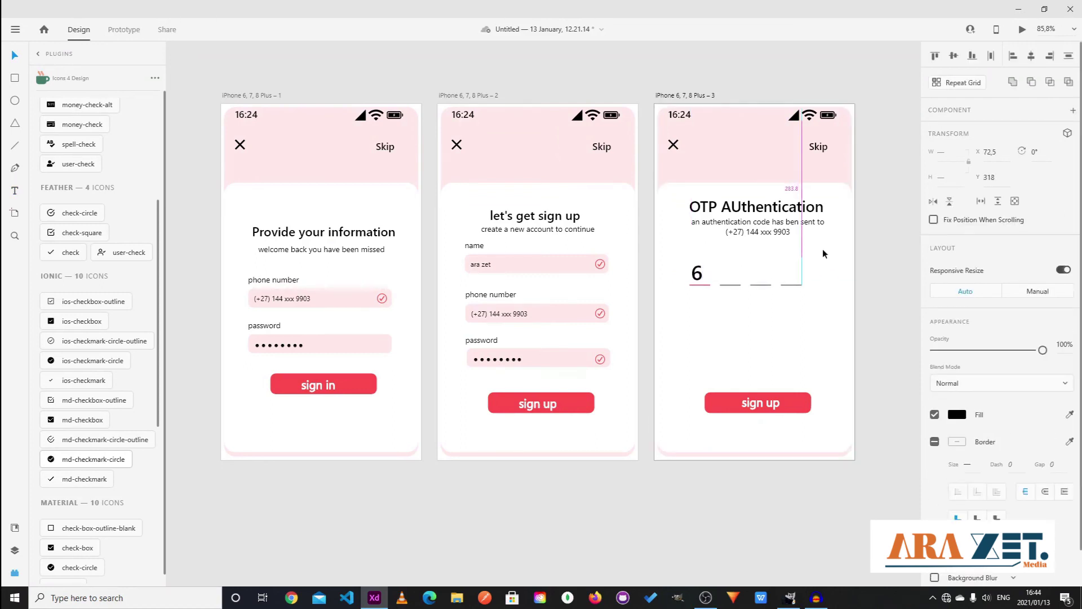
click(772, 319)
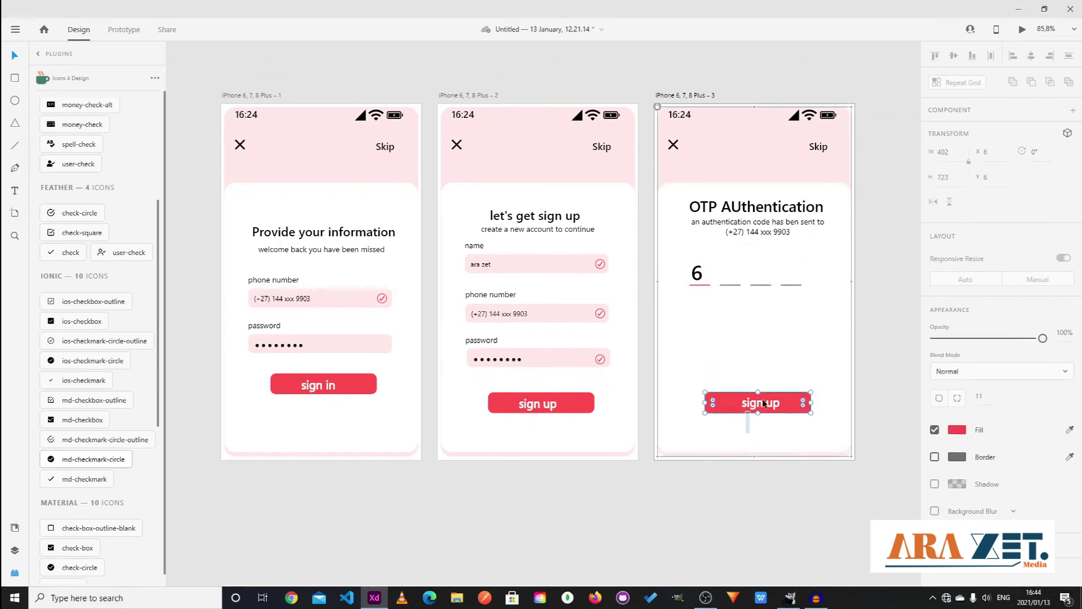
- Move the third artboard's red button up beneath the code lines and change its label to "next"
click(762, 399)
drag(779, 398, 779, 323)
double_click(754, 332)
click(755, 332)
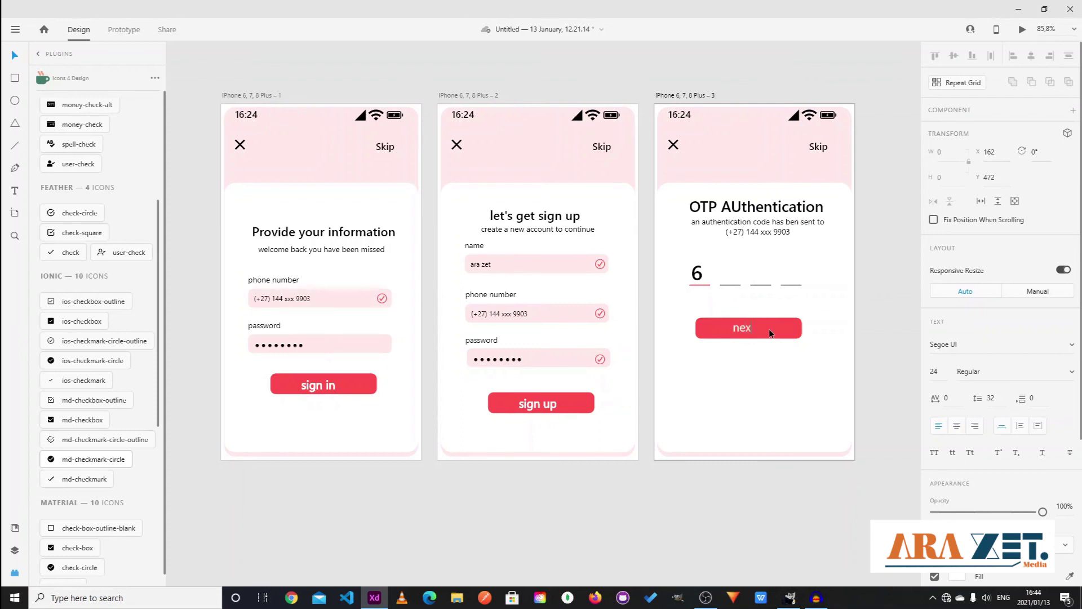
click(765, 395)
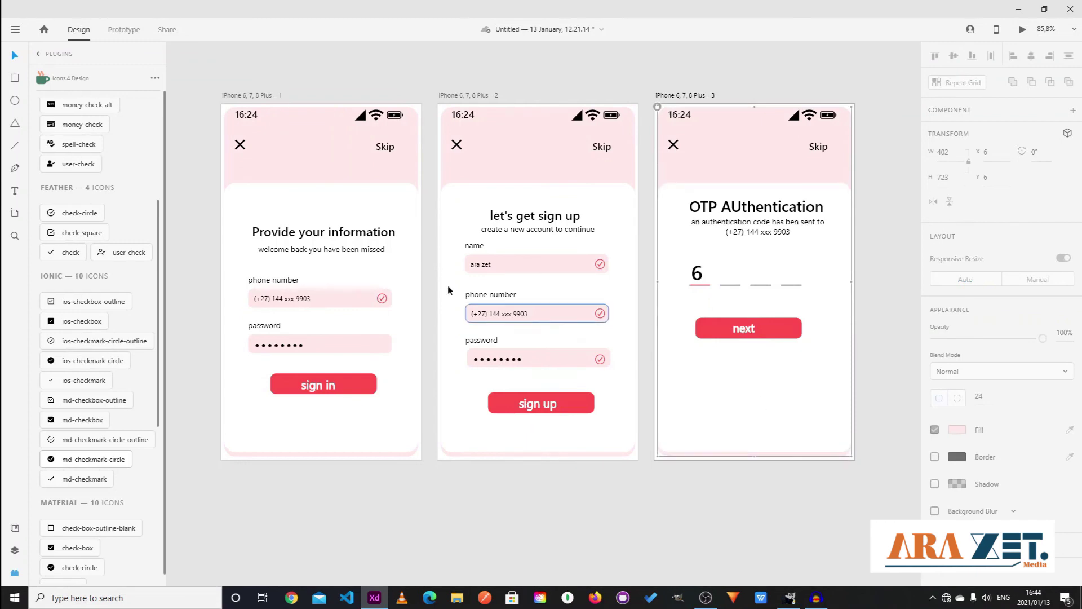
click(686, 539)
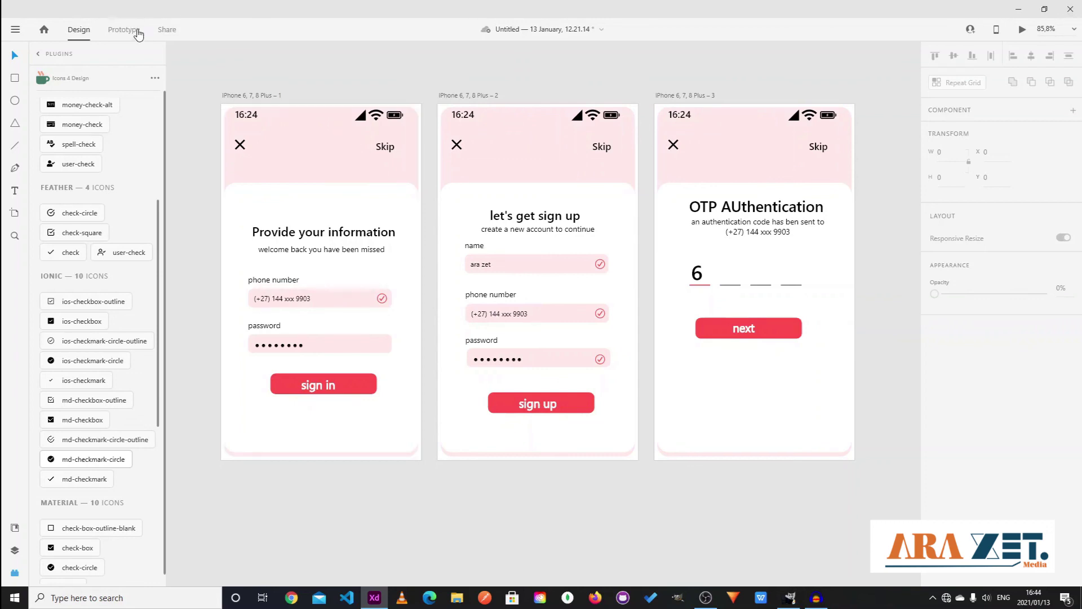
- Switch to Prototype mode and link the first artboard's Skip text to the iPhone 6, 7, 8 Plus – 2 artboard
click(127, 31)
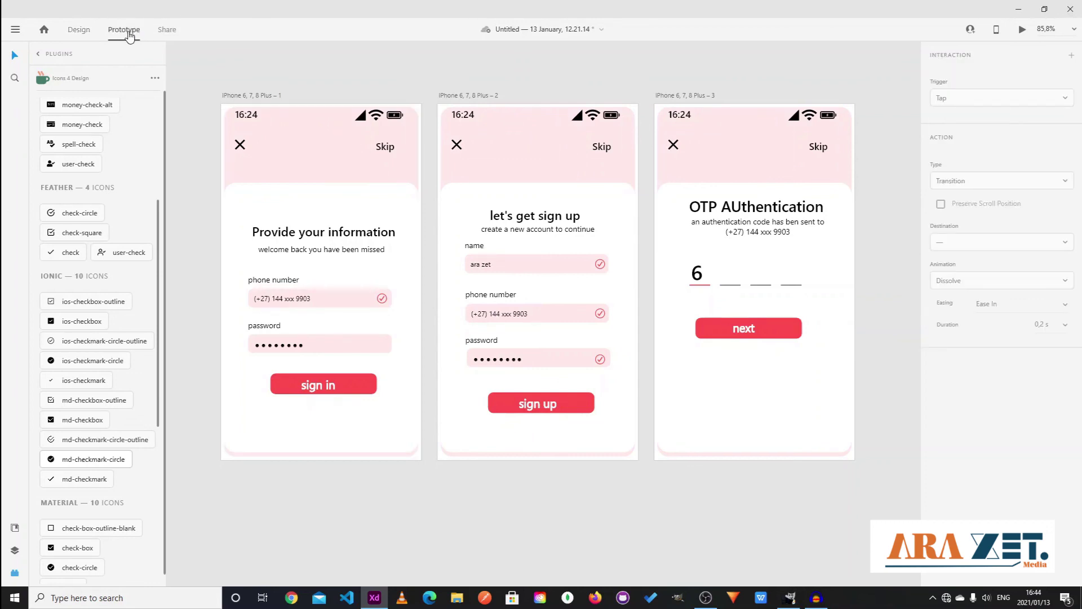
click(385, 147)
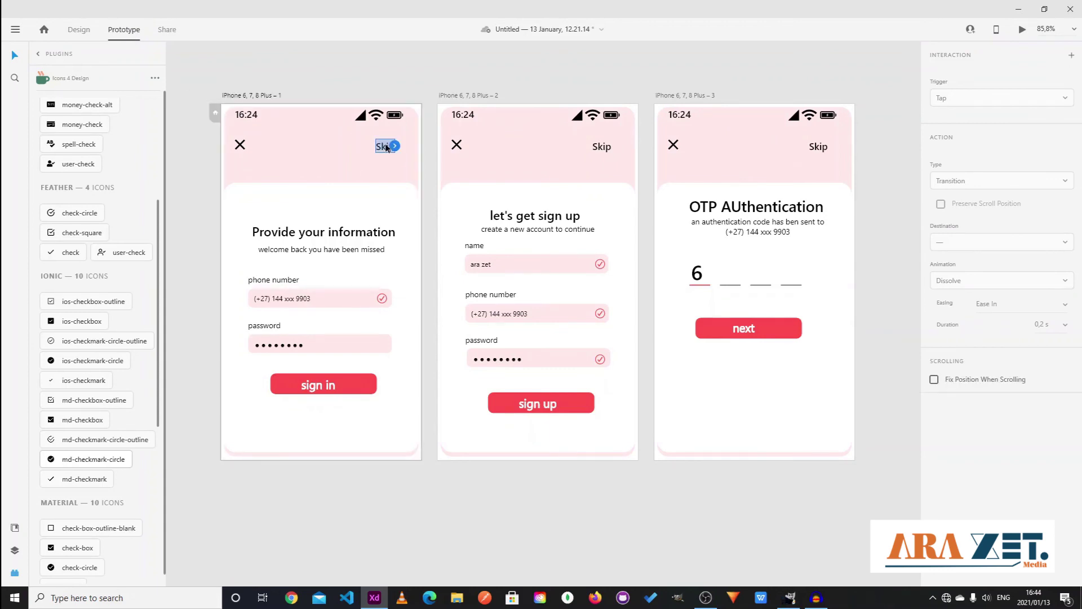
drag(396, 147, 435, 196)
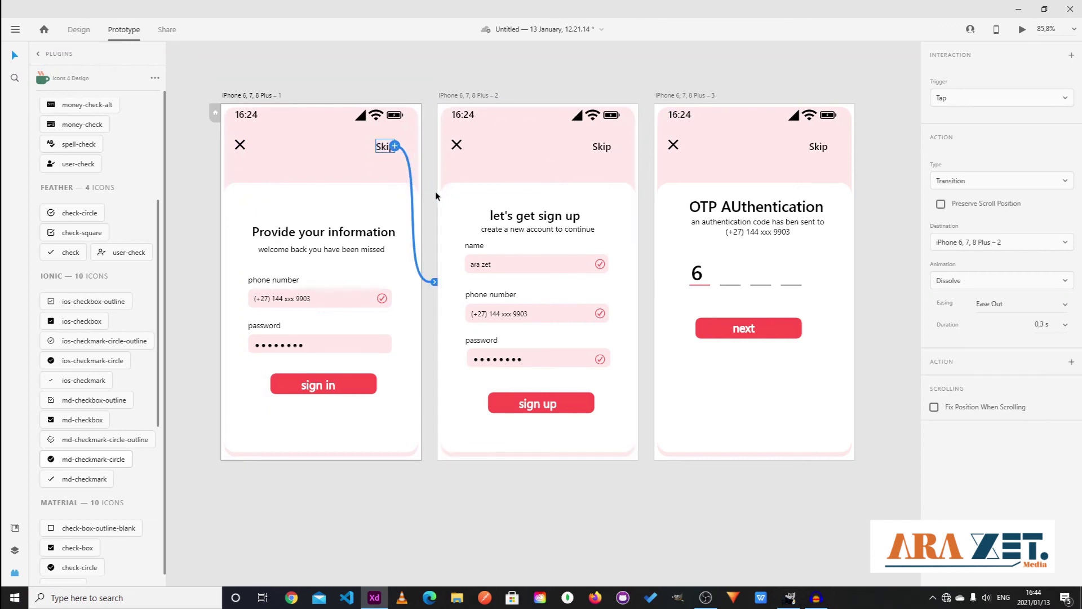
- Link the second artboard's sign up button to the iPhone 6, 7, 8 Plus – 3 artboard and clear the selection
click(558, 399)
drag(595, 403, 654, 338)
click(647, 339)
click(392, 148)
click(752, 87)
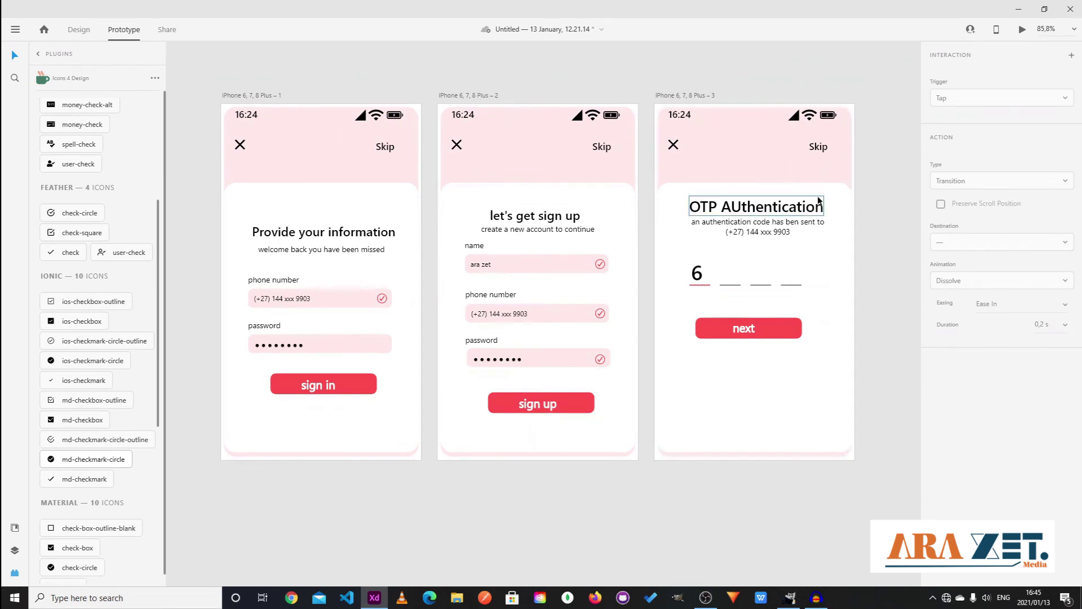
- Open the desktop preview on the Provide your information screen and move the preview window over the middle of the artboards
click(1021, 30)
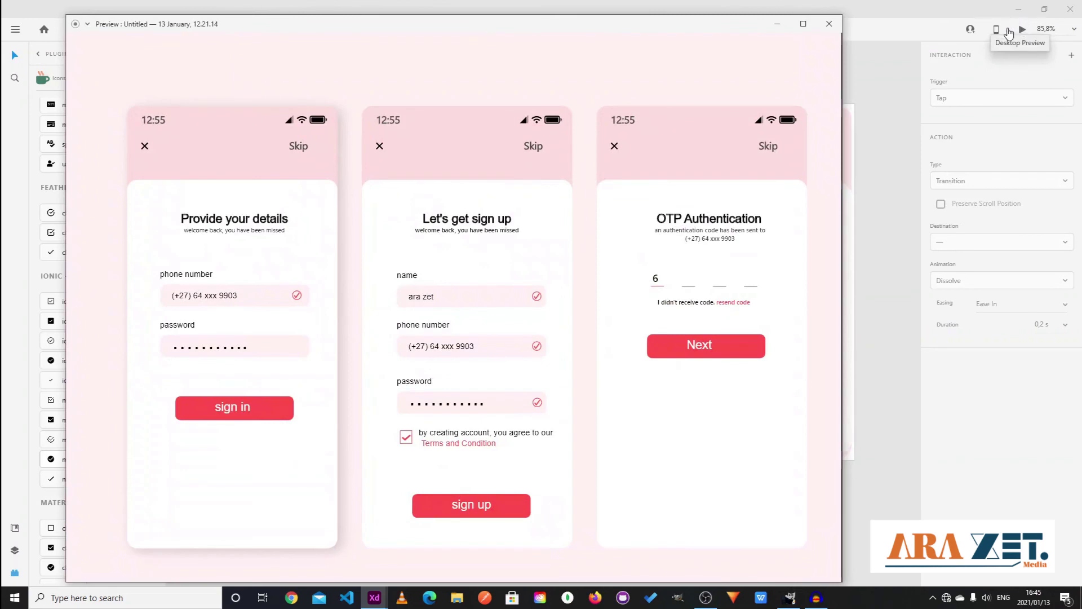
click(829, 23)
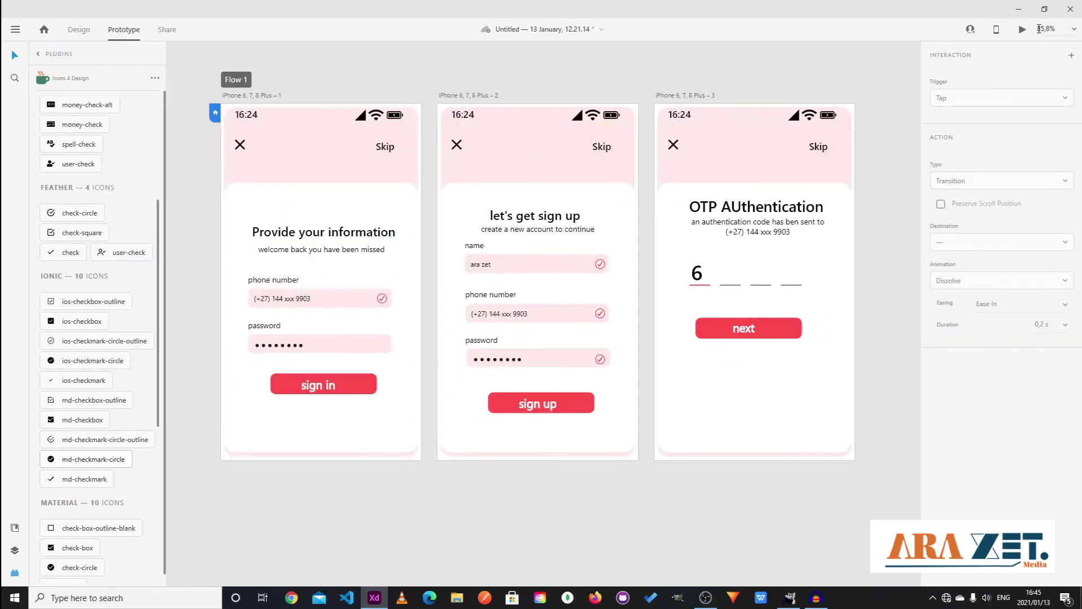
click(1022, 30)
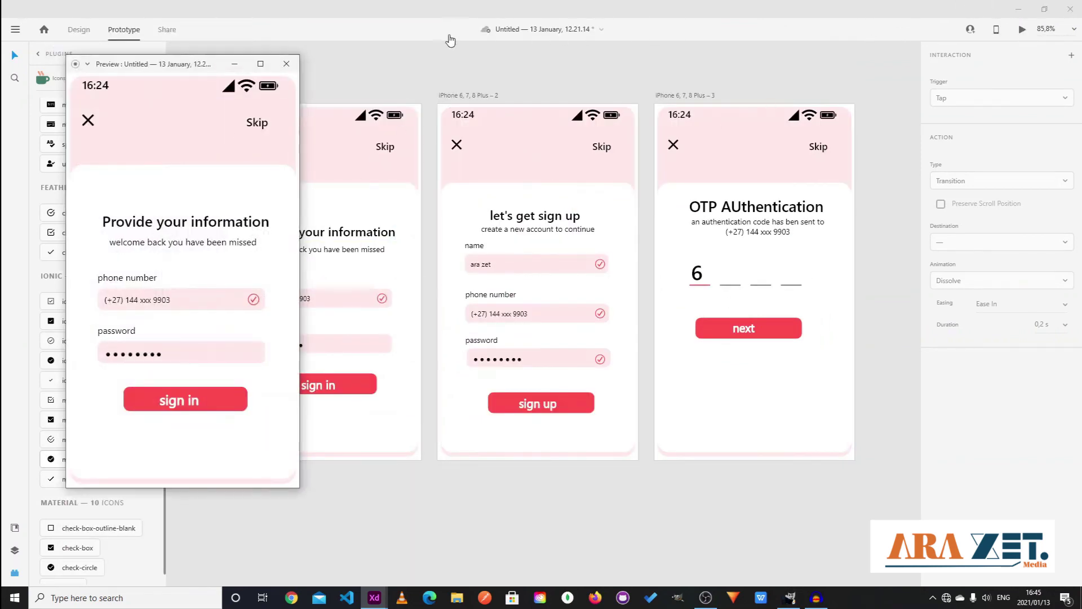
drag(225, 68, 494, 66)
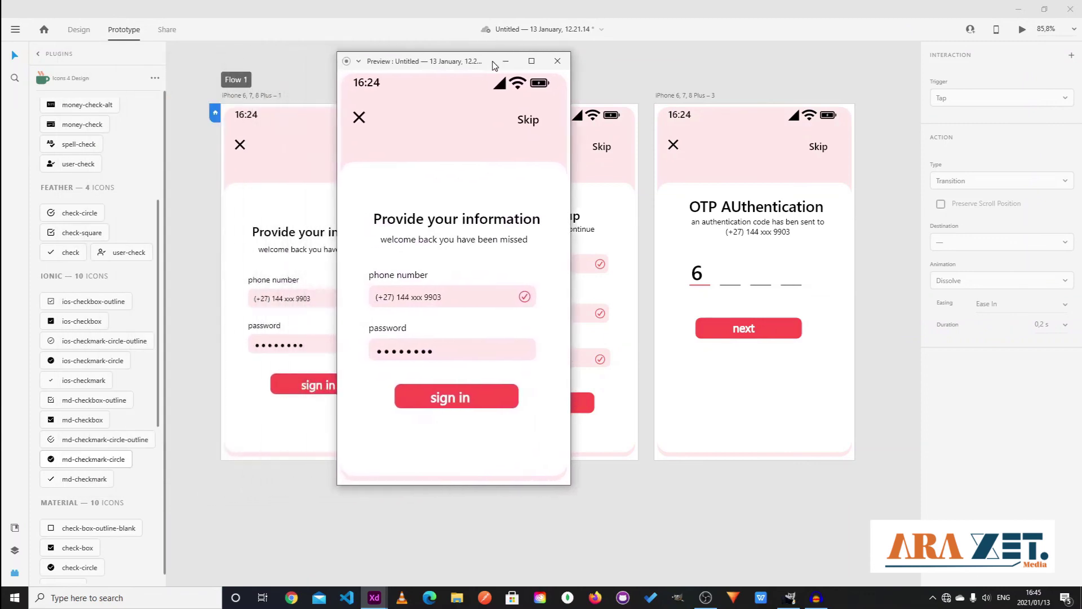
- Minimize the main design window and bring up the prototype preview alone on the desktop
click(1019, 9)
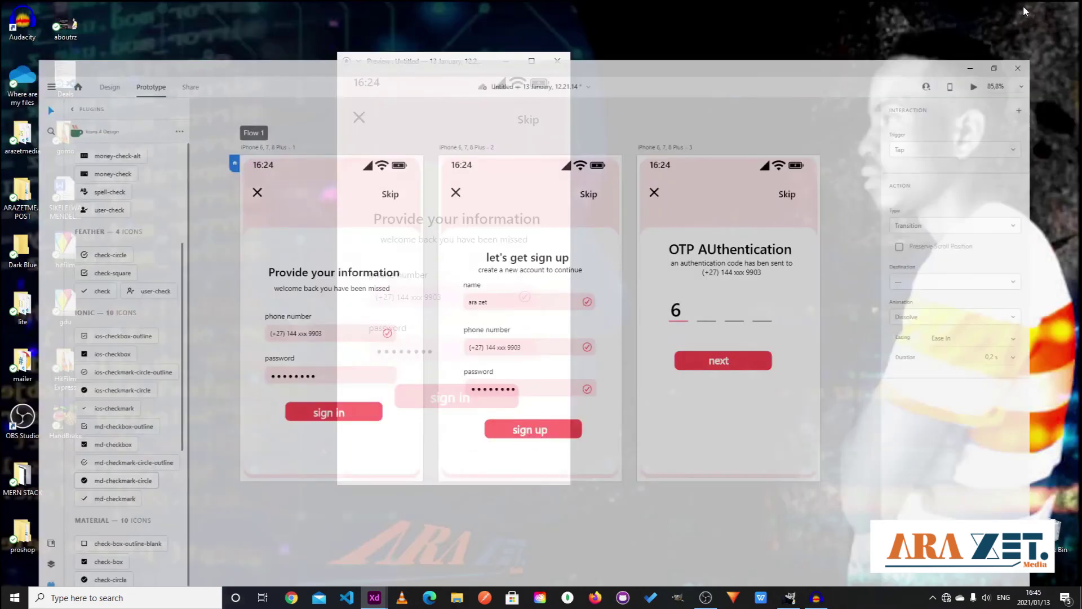
click(501, 61)
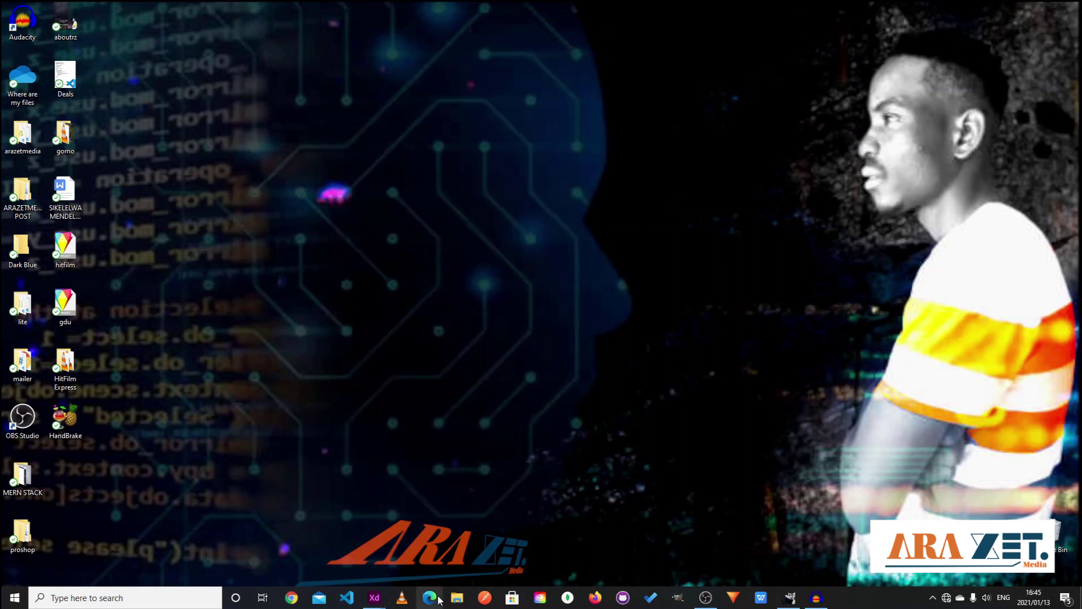
mouse_move(374, 598)
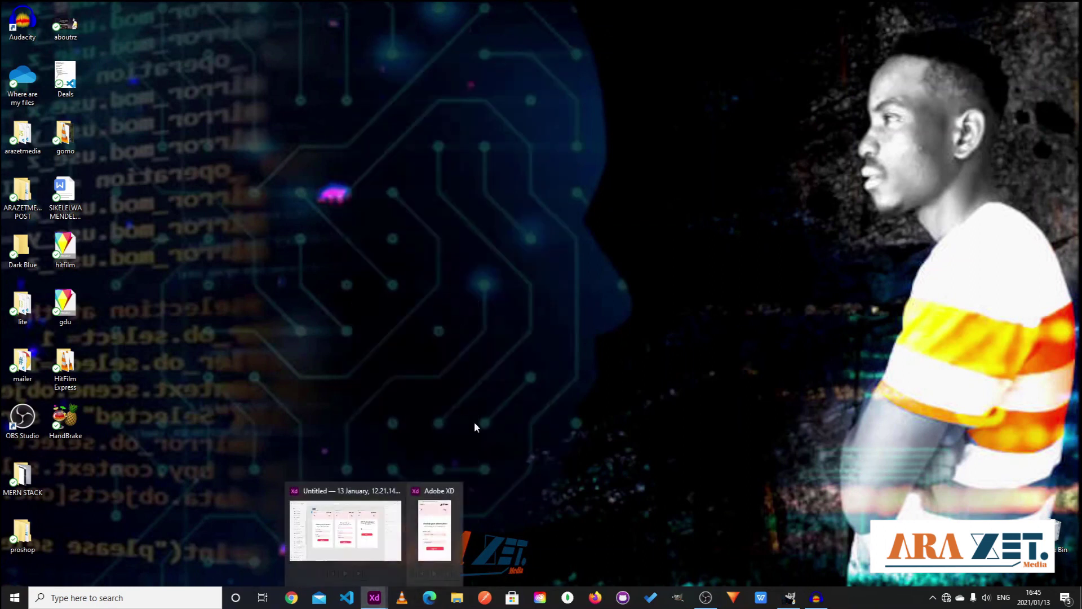
click(418, 529)
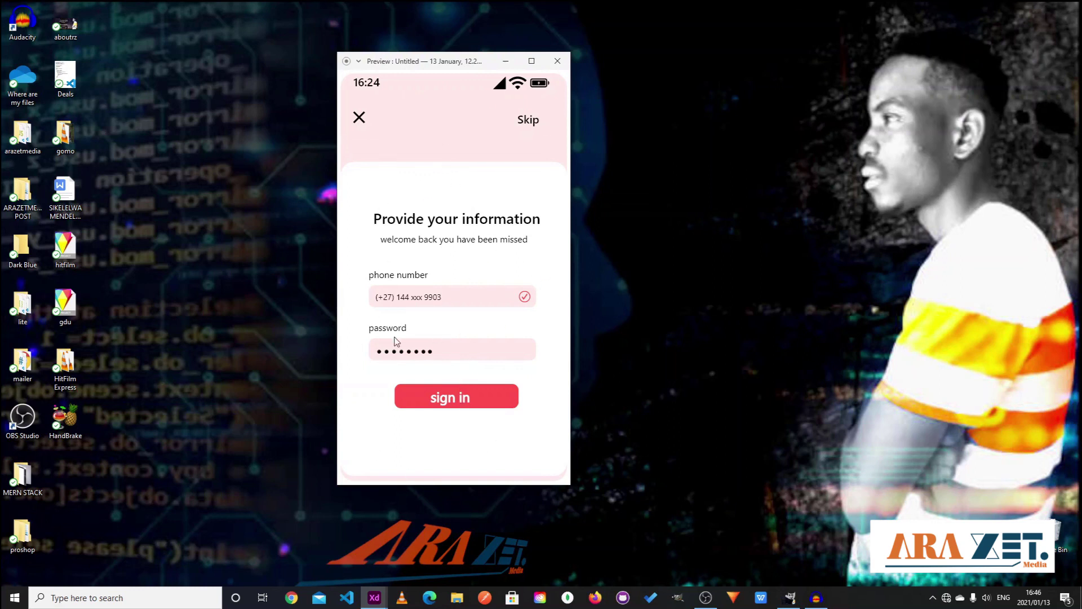
- Test the prototype by following Skip to the sign-up screen and sign up to the OTP screen, and close the preview
click(528, 116)
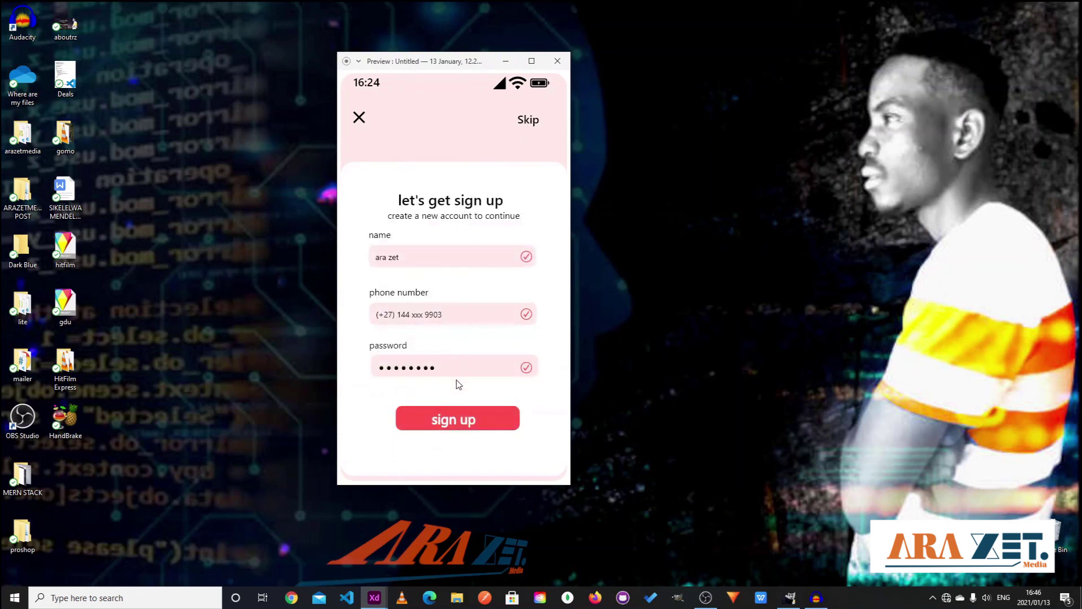
click(463, 424)
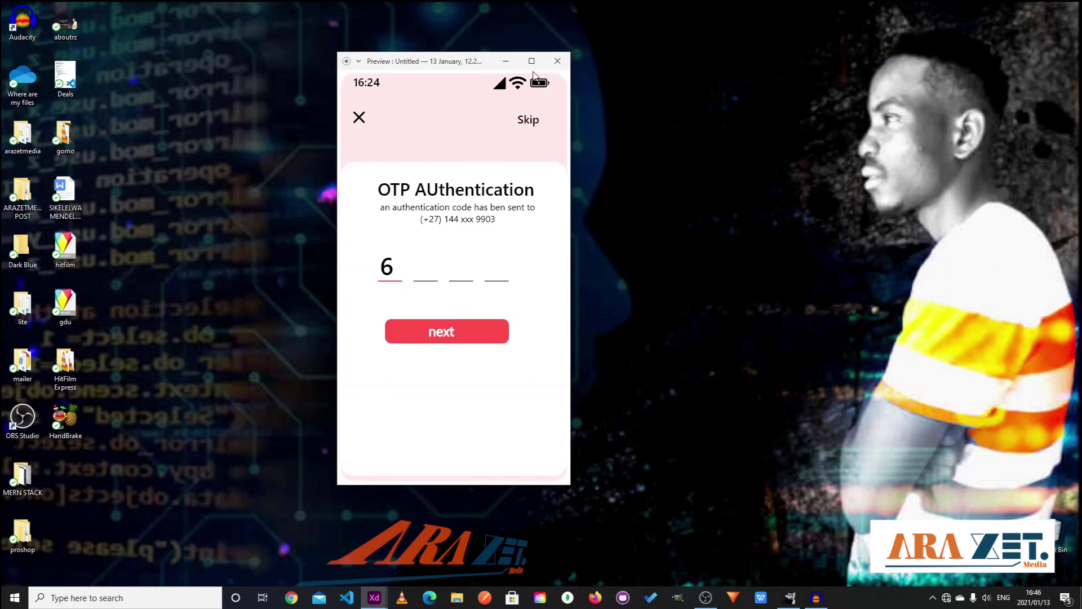
click(556, 62)
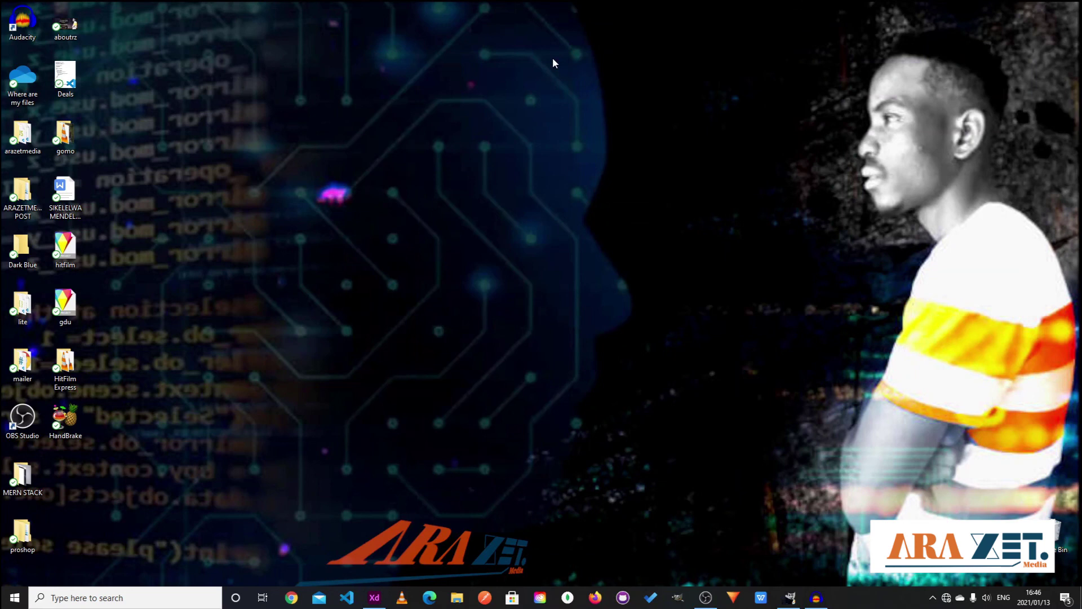